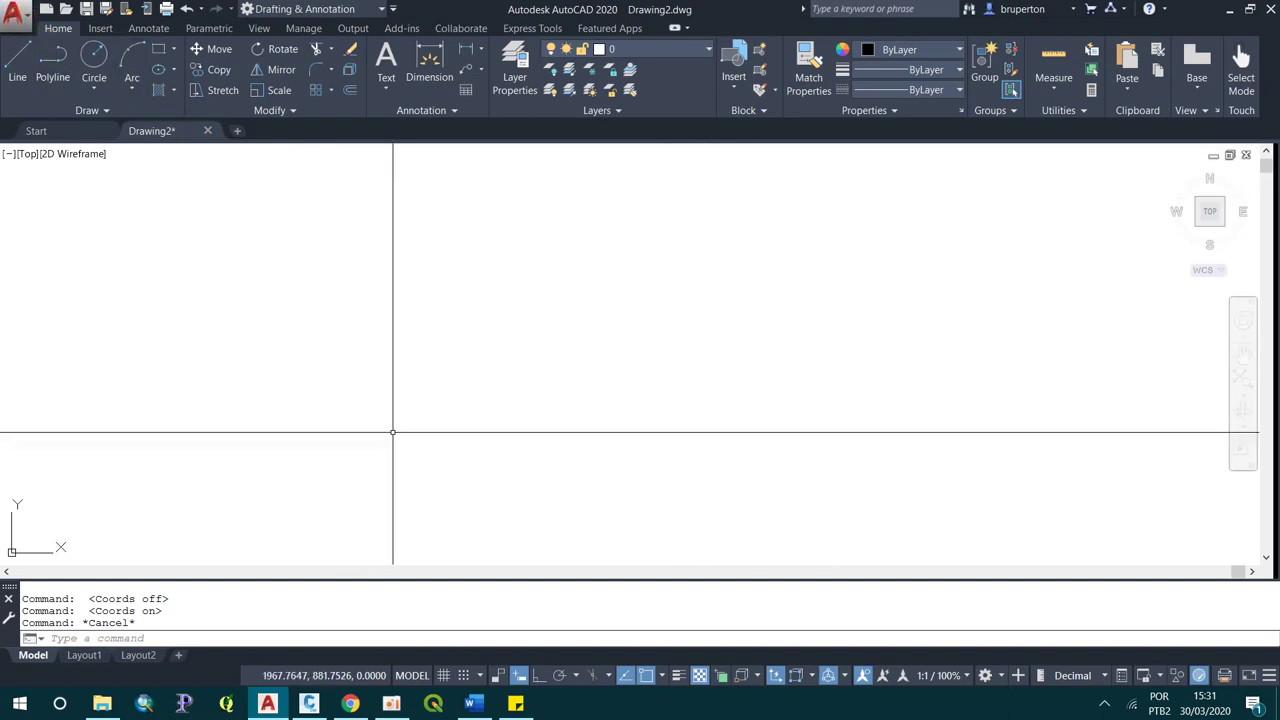
# - Switch from the blank Drawing2 to the Civil 3D window showing the teste.dwg map sheet
pyautogui.click(308, 703)
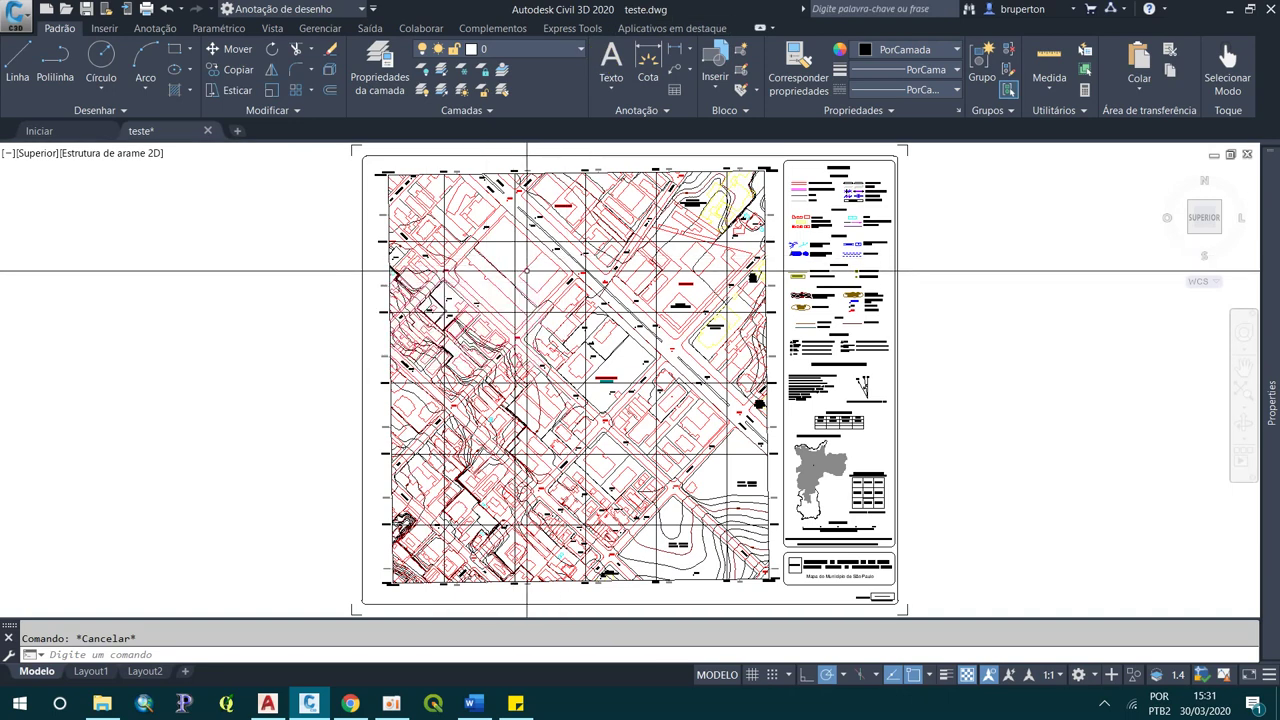
# - Return from the Civil 3D teste map to the blank AutoCAD Drawing2
pyautogui.click(281, 689)
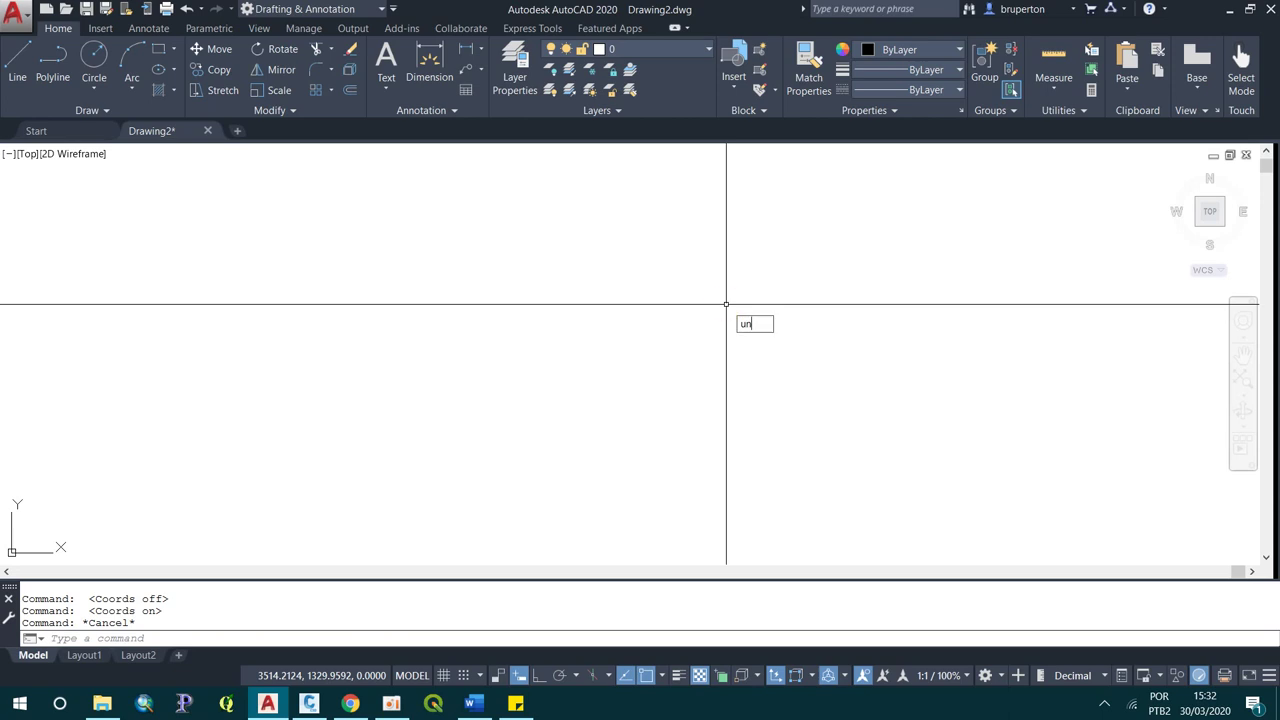
# - Confirm the drawing units as Decimal with Meters as the insertion scale
pyautogui.write('UN')
pyautogui.press('Return')
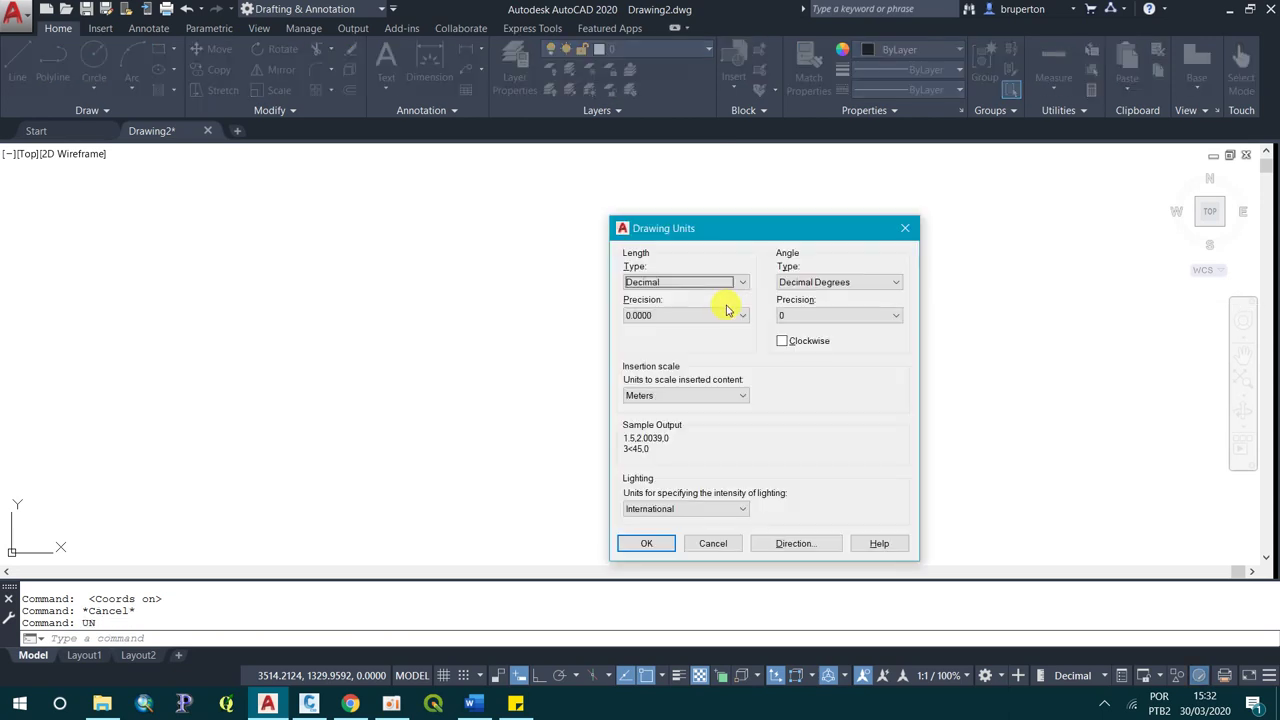
pyautogui.click(697, 395)
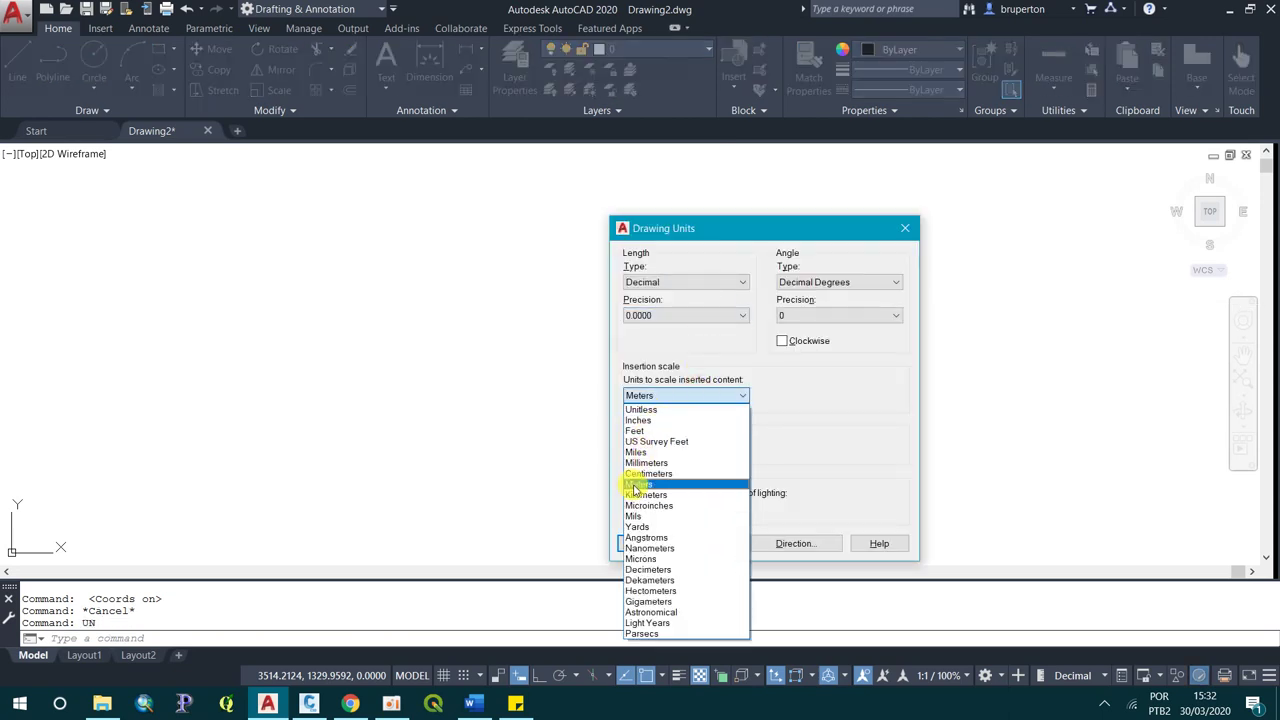
pyautogui.click(637, 484)
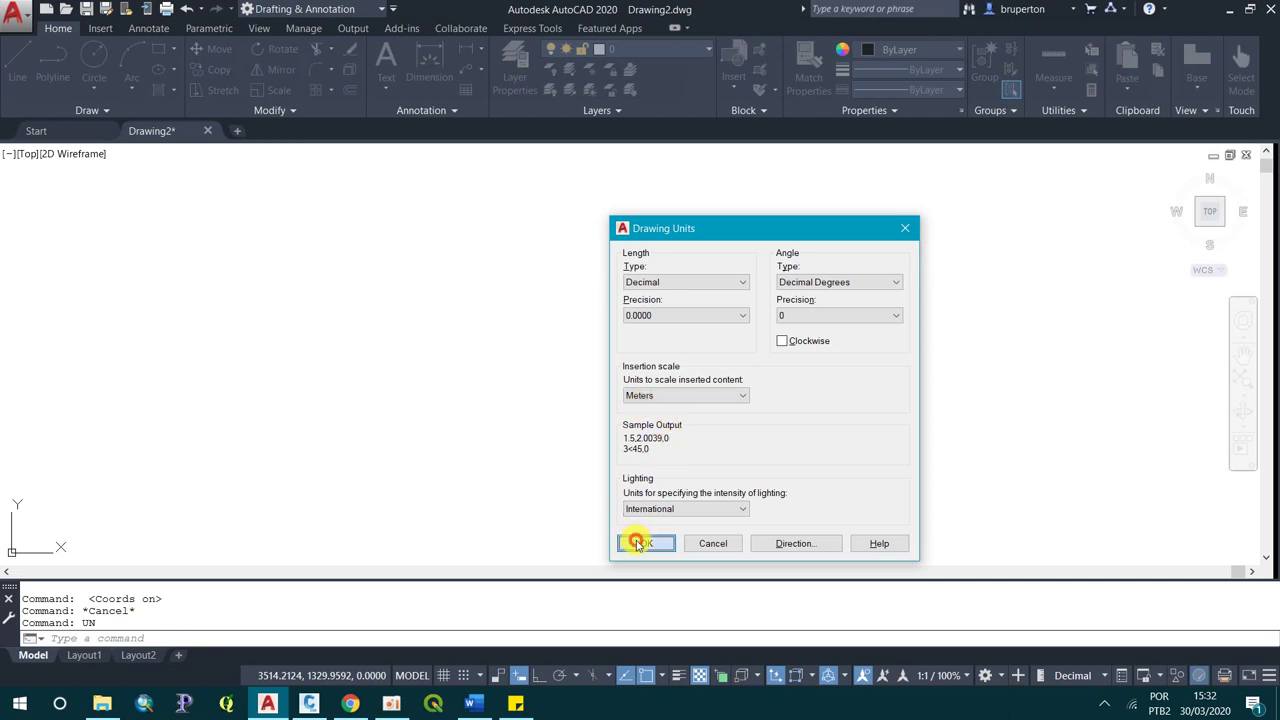
pyautogui.click(642, 540)
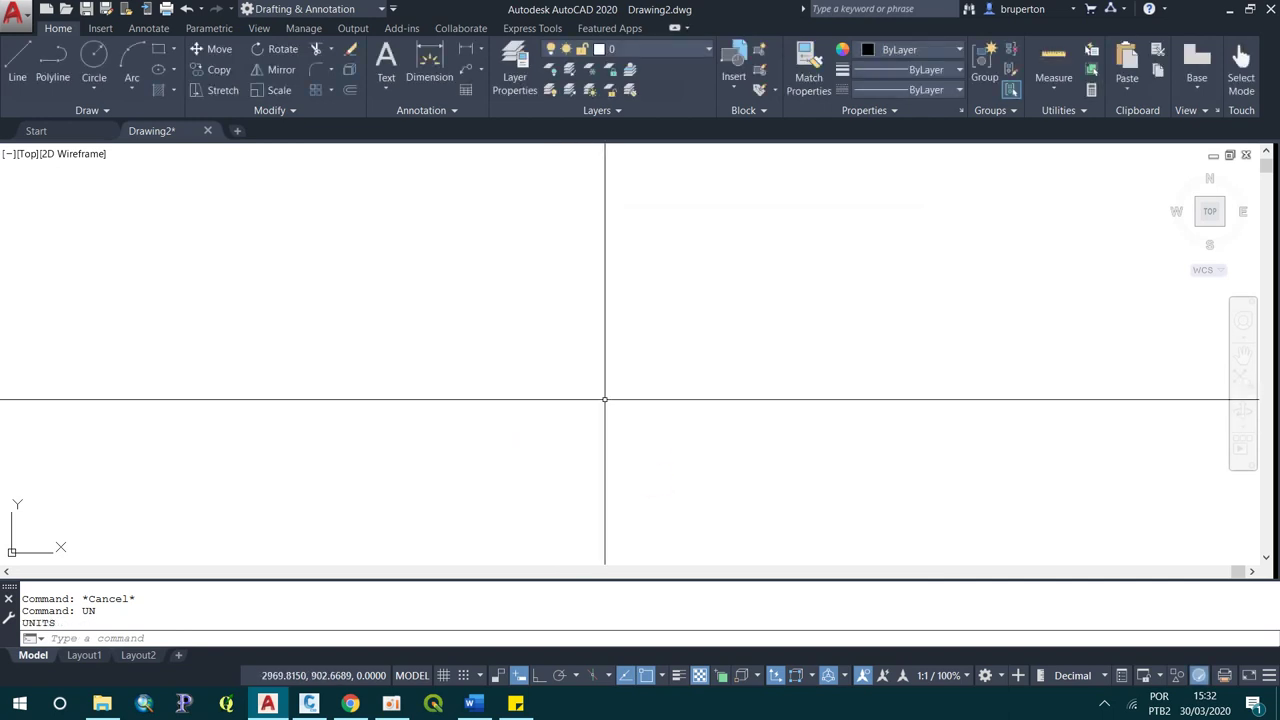
pyautogui.write('GEO')
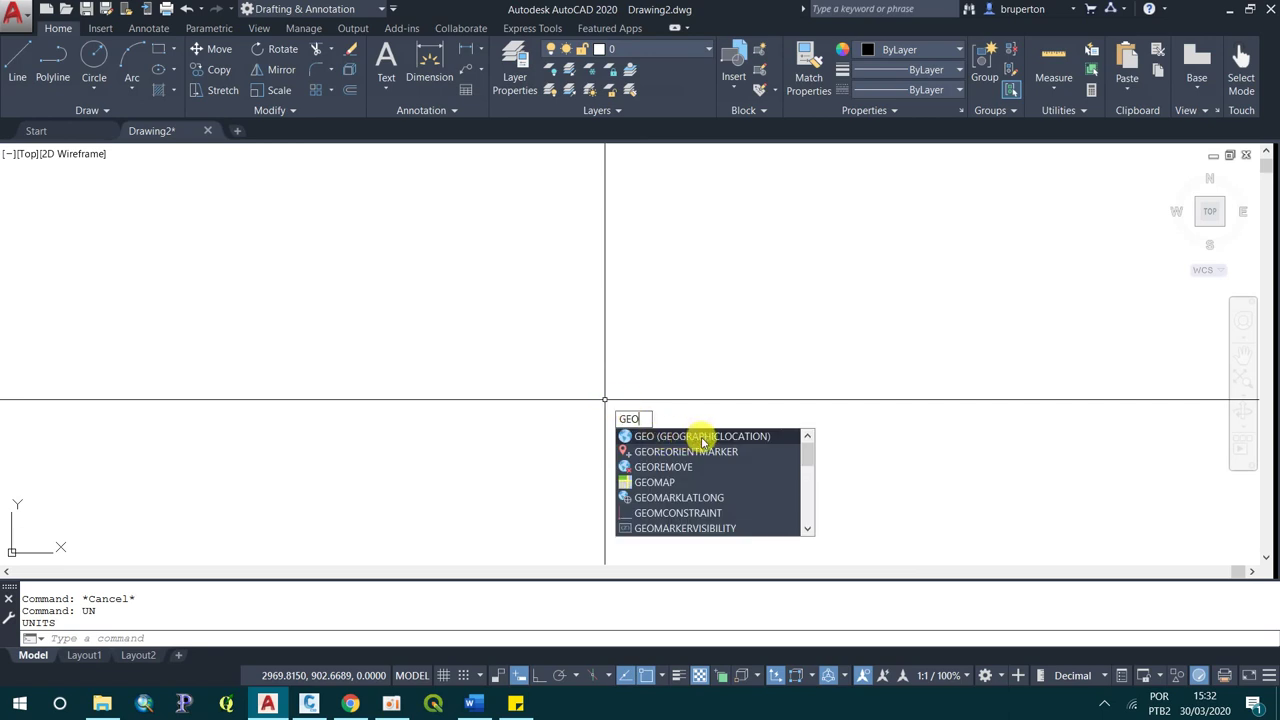
# - Set the geographic location from a map and search for 'avenida paulista, sao paulo'
pyautogui.click(667, 438)
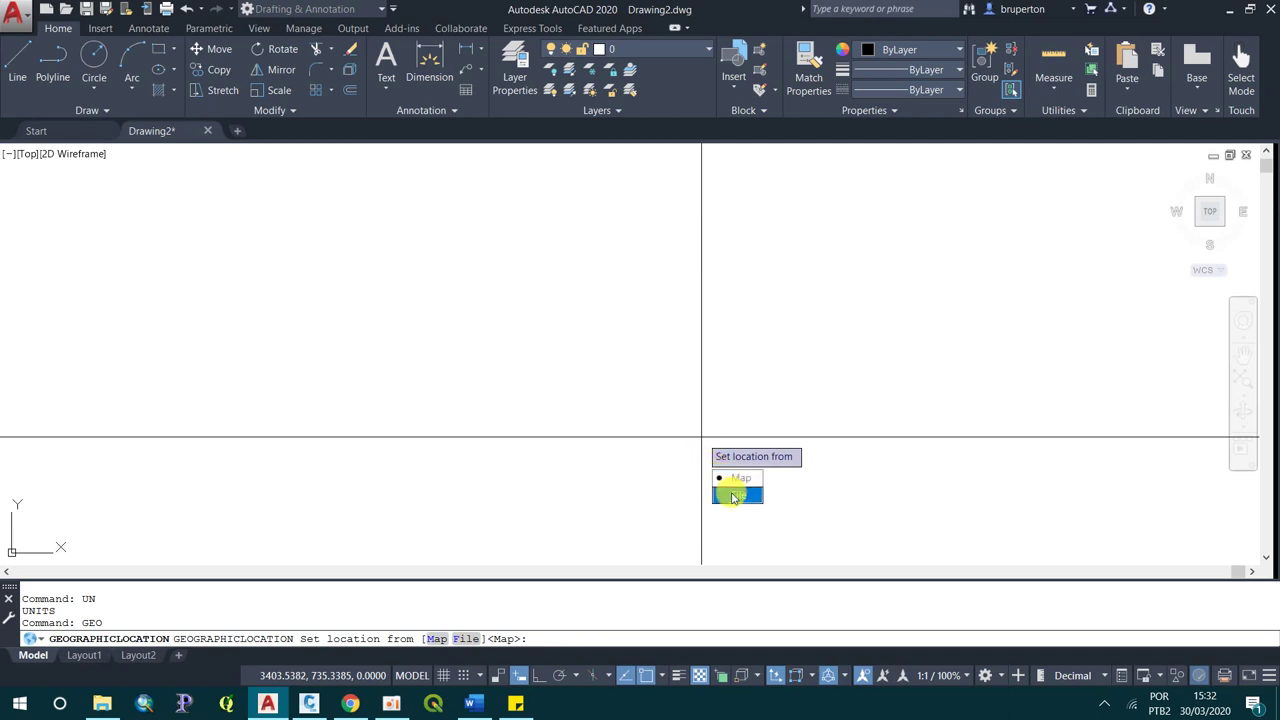
pyautogui.click(739, 484)
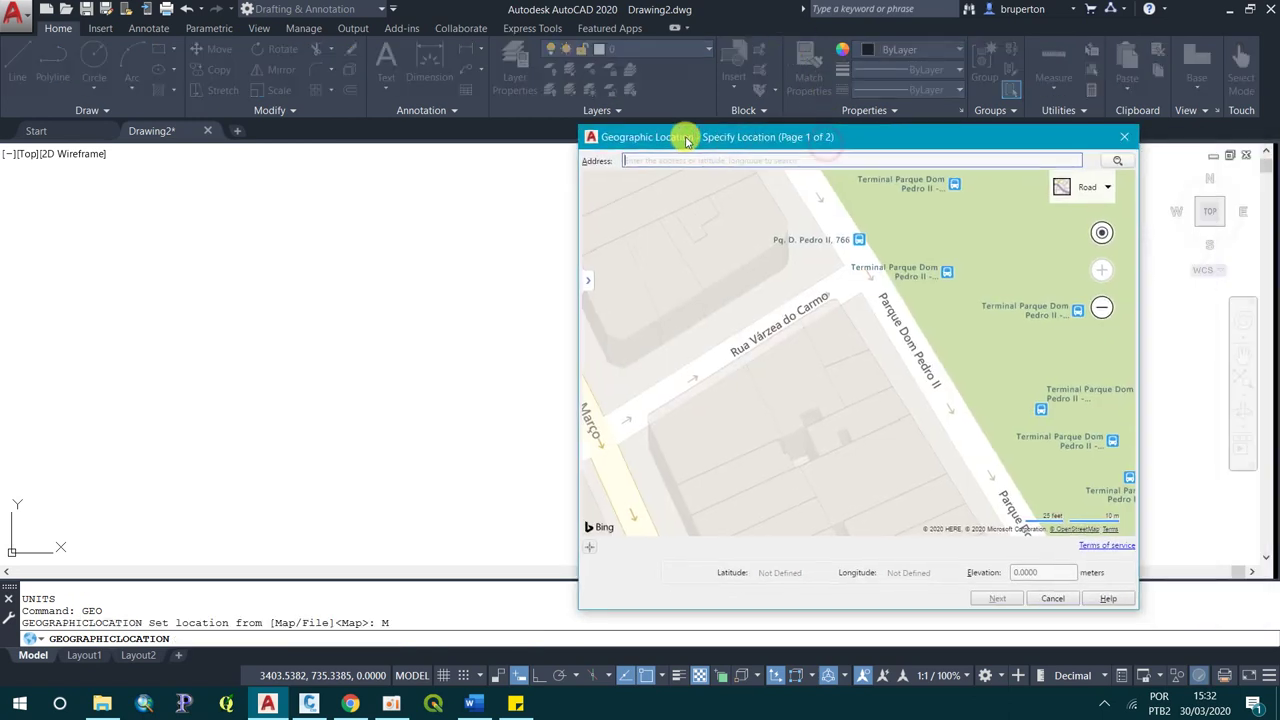
pyautogui.moveTo(826, 133); pyautogui.dragTo(545, 111)
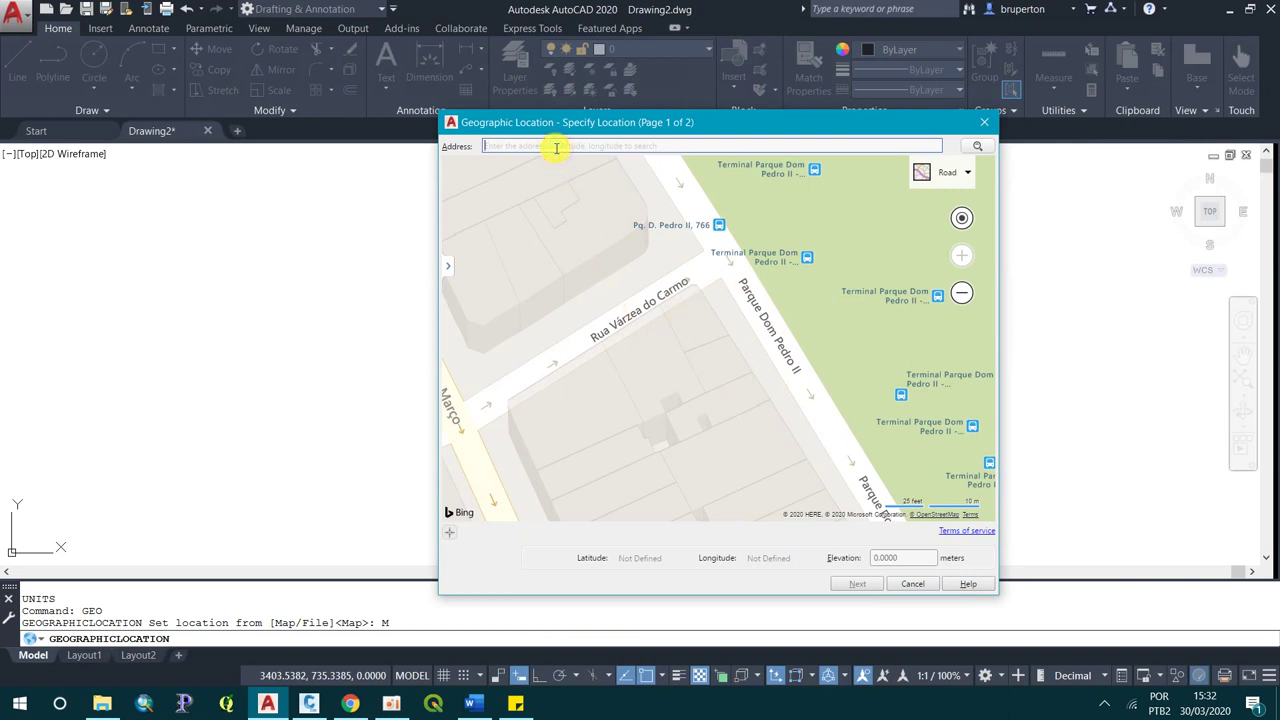
pyautogui.write('avenida paulista')
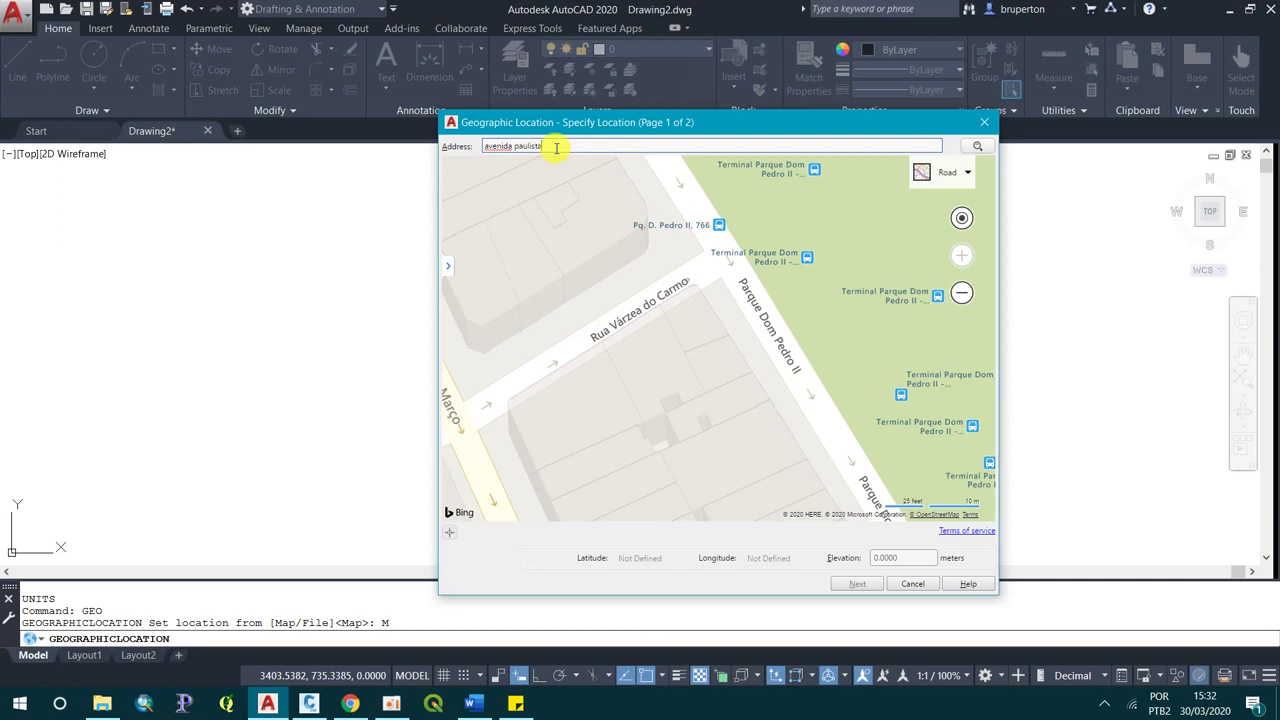
pyautogui.press('Return')
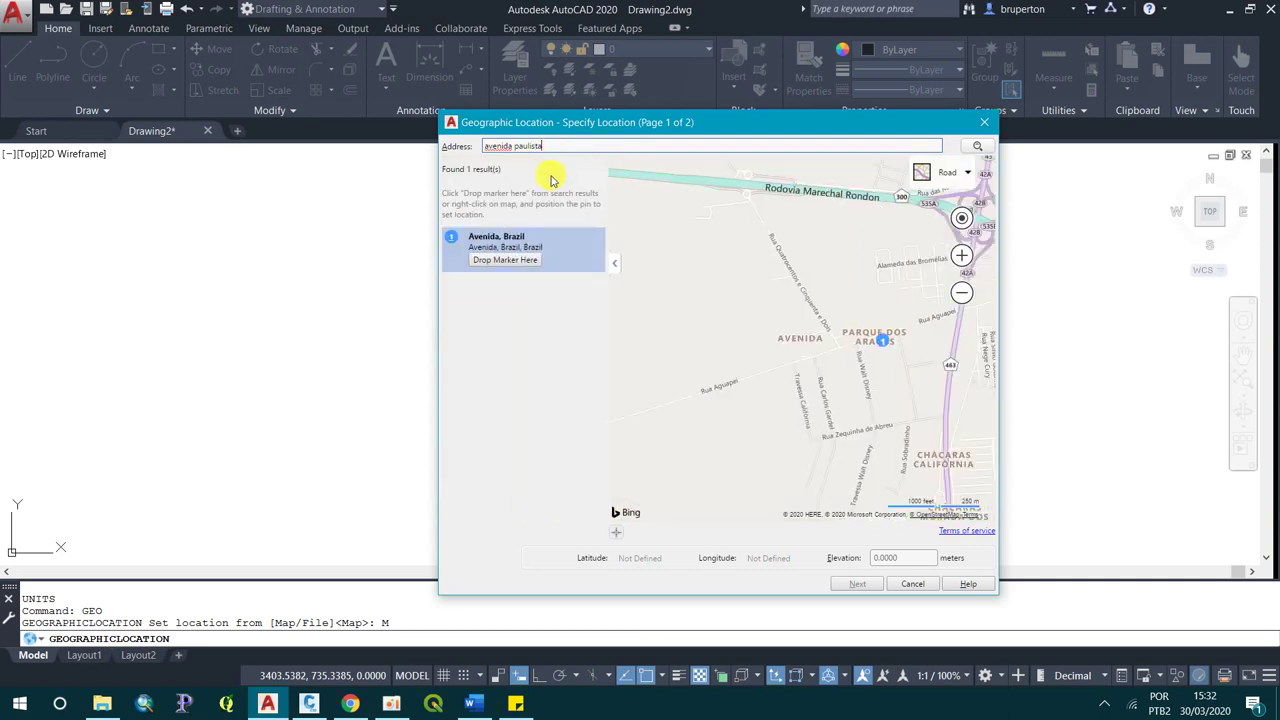
# - Zoom into the search result and re-run the Avenida Paulista, São Paulo search
pyautogui.click(828, 336)
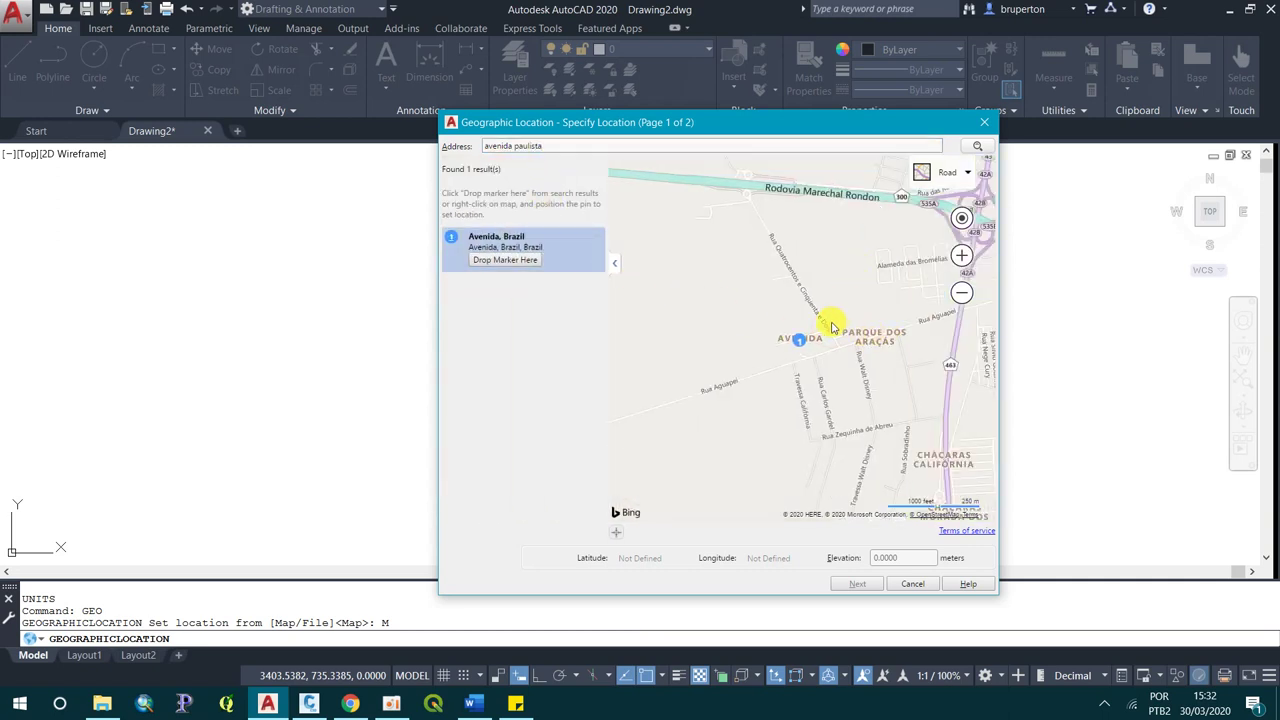
pyautogui.scroll(2, 818, 343)
pyautogui.scroll(1, 815, 344)
pyautogui.scroll(1, 810, 344)
pyautogui.moveTo(808, 340); pyautogui.dragTo(806, 403)
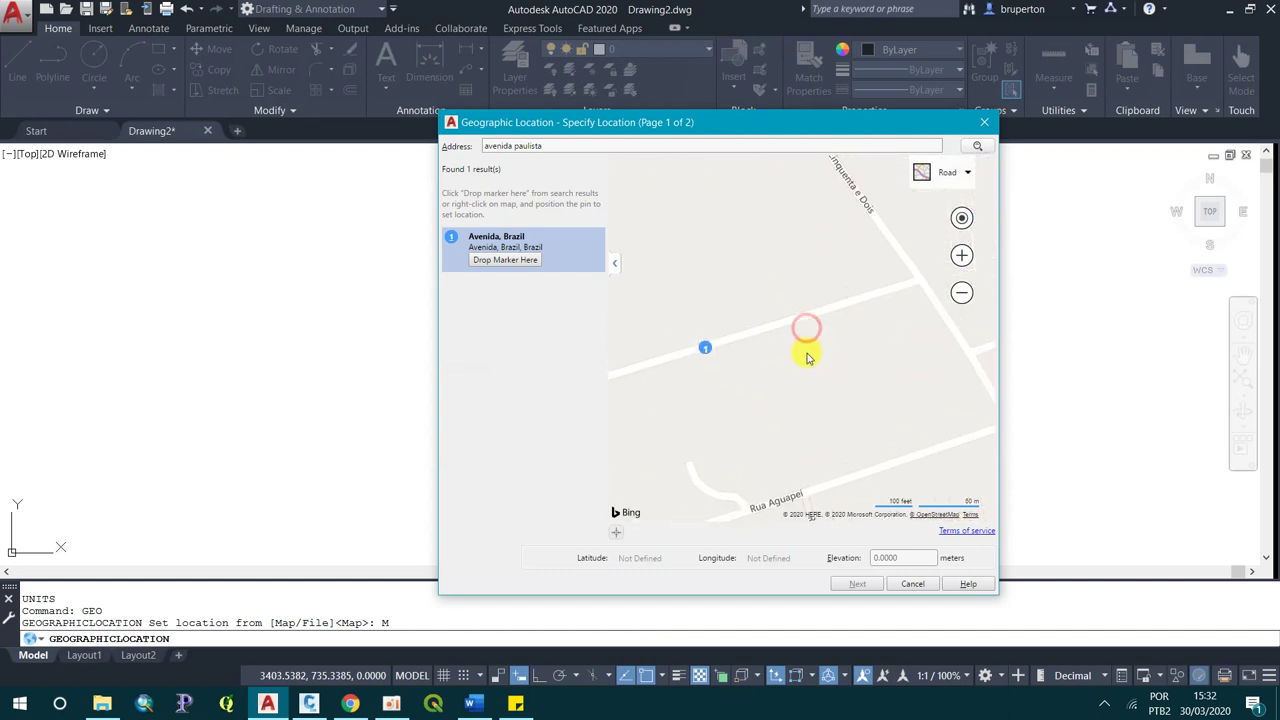
pyautogui.click(555, 145)
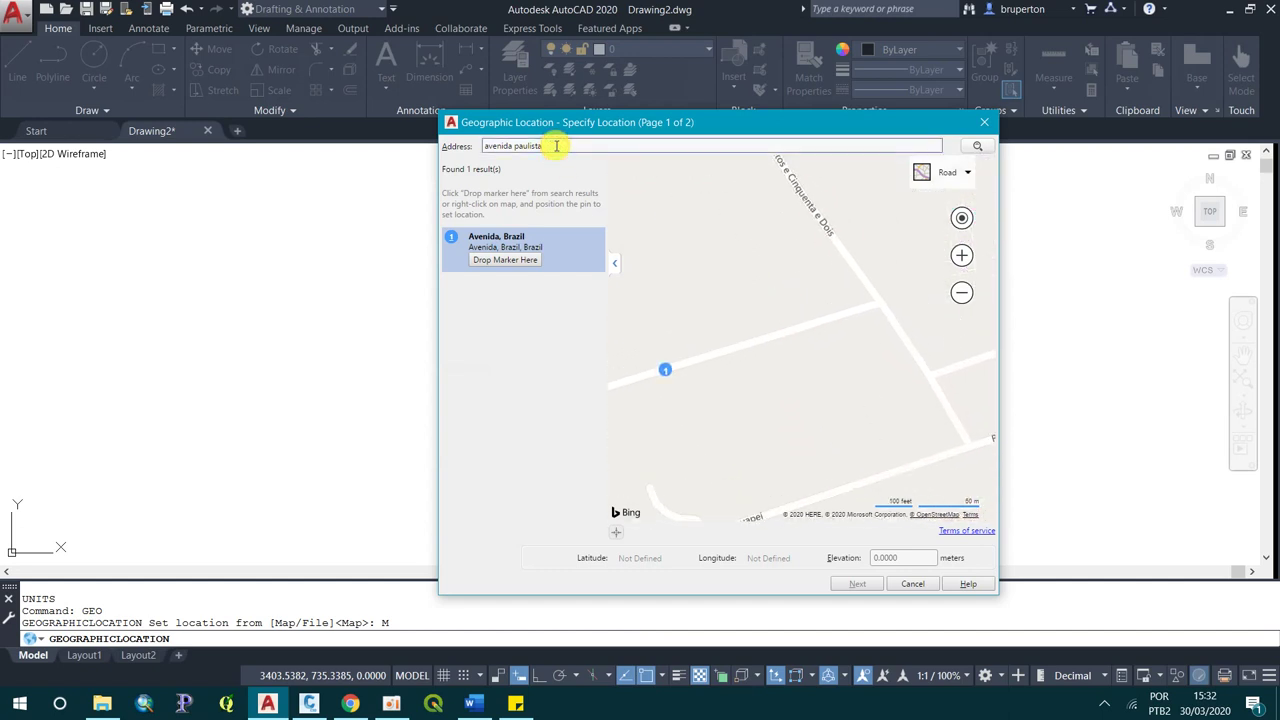
pyautogui.write(' sao paul')
pyautogui.press('Return')
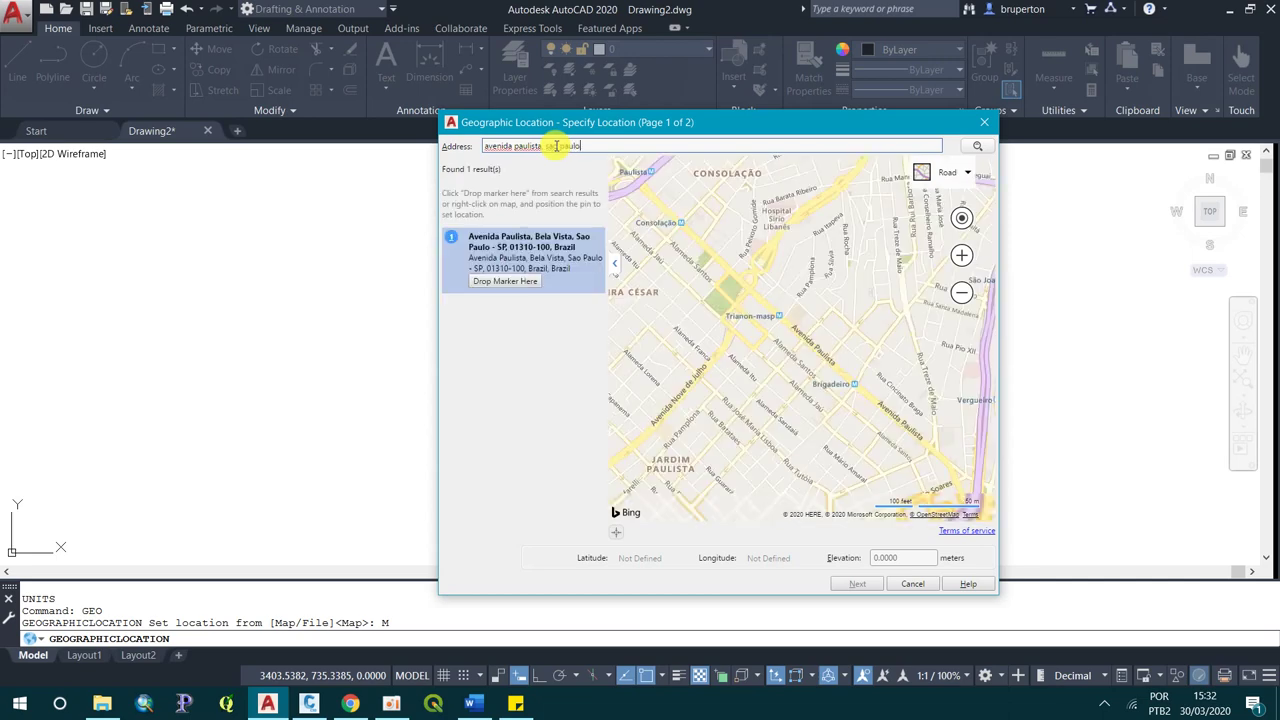
# - Centre the map on Parque Trianon and MASP and drop the marker on Avenida Paulista
pyautogui.scroll(2, 825, 333)
pyautogui.scroll(1, 808, 323)
pyautogui.scroll(1, 785, 320)
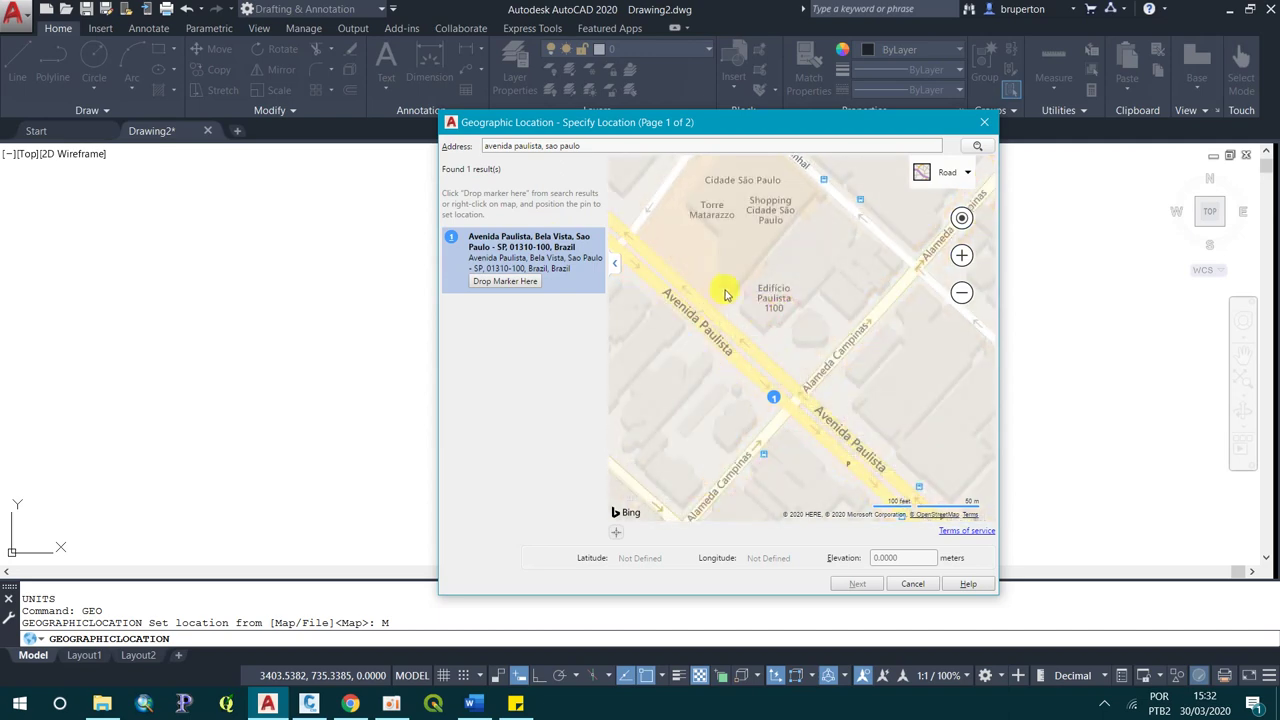
pyautogui.moveTo(709, 277); pyautogui.dragTo(923, 377)
pyautogui.moveTo(722, 315)
pyautogui.mouseDown()
pyautogui.moveTo(745, 365)
pyautogui.moveTo(723, 443)
pyautogui.mouseUp()
pyautogui.scroll(-1, 743, 334)
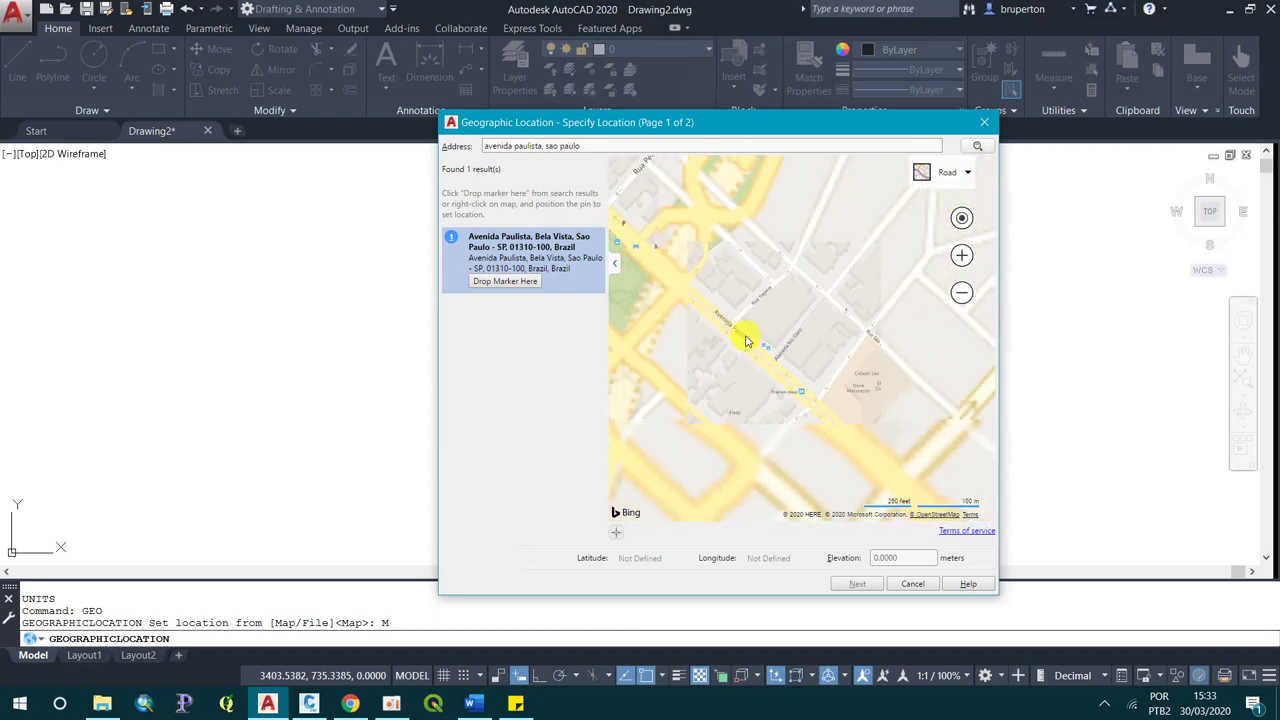
pyautogui.scroll(1, 780, 340)
pyautogui.moveTo(674, 246); pyautogui.dragTo(694, 266)
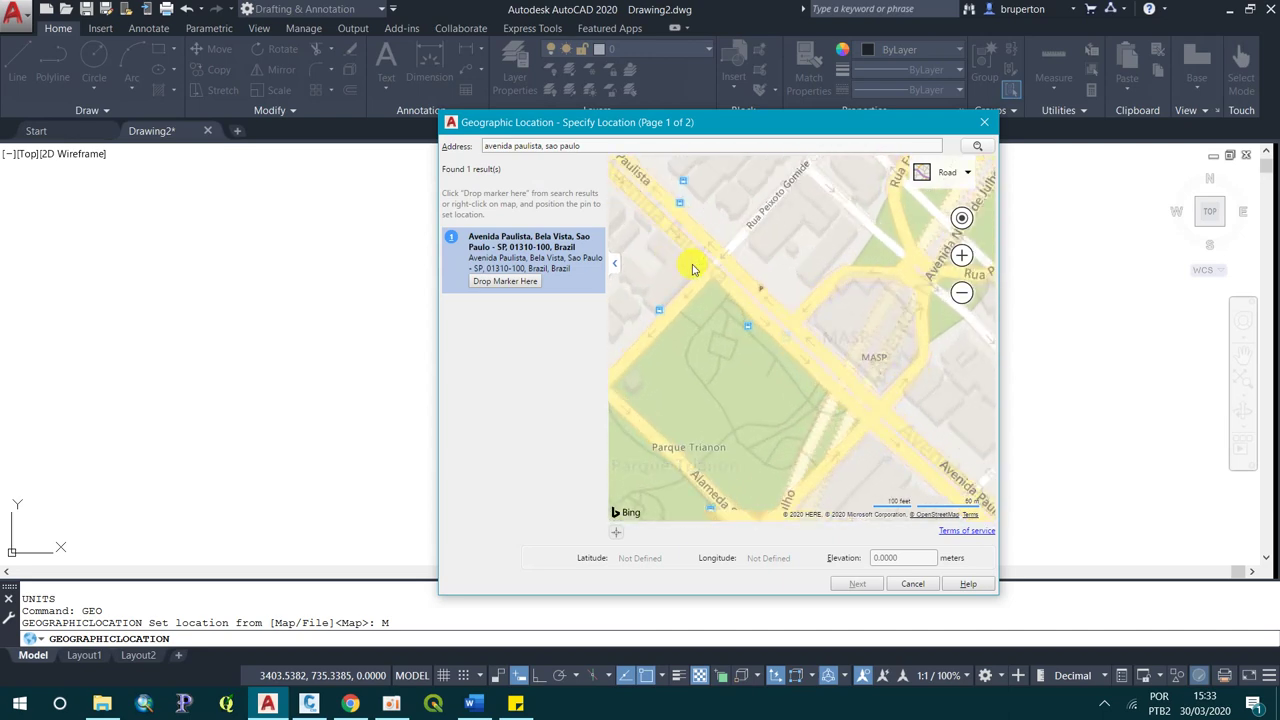
pyautogui.scroll(1, 869, 376)
pyautogui.scroll(1, 766, 400)
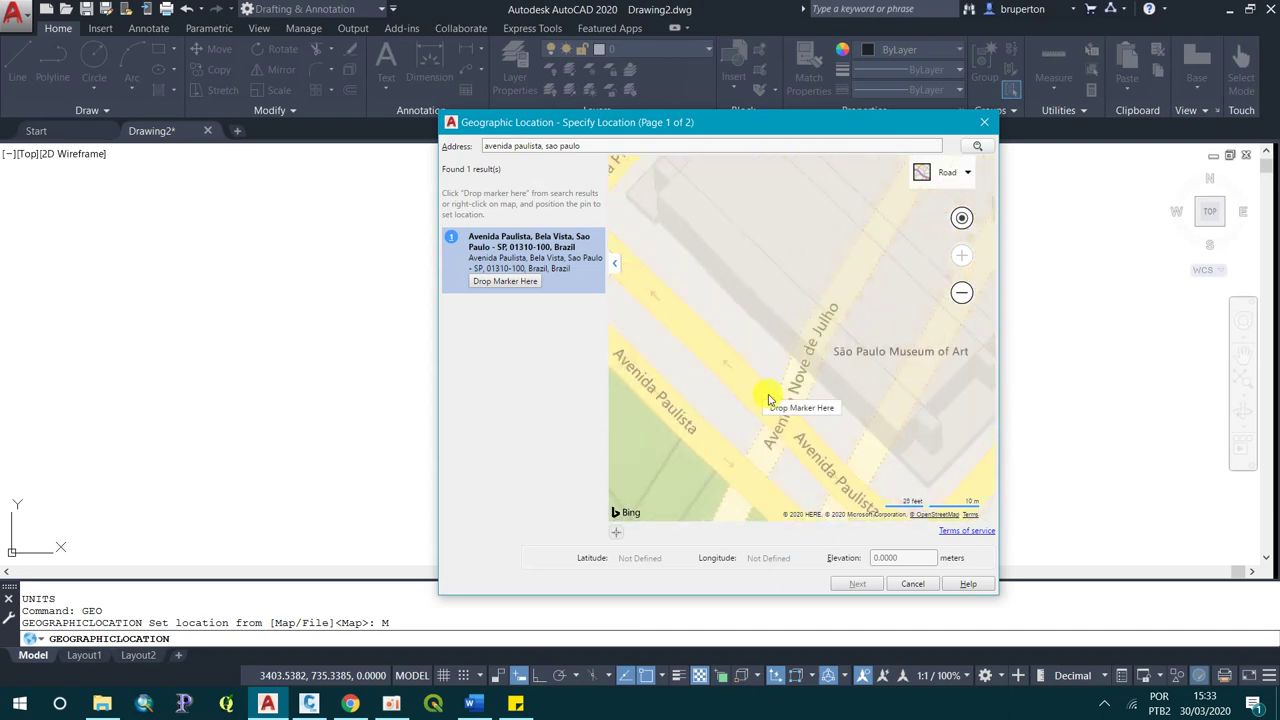
pyautogui.click(771, 403)
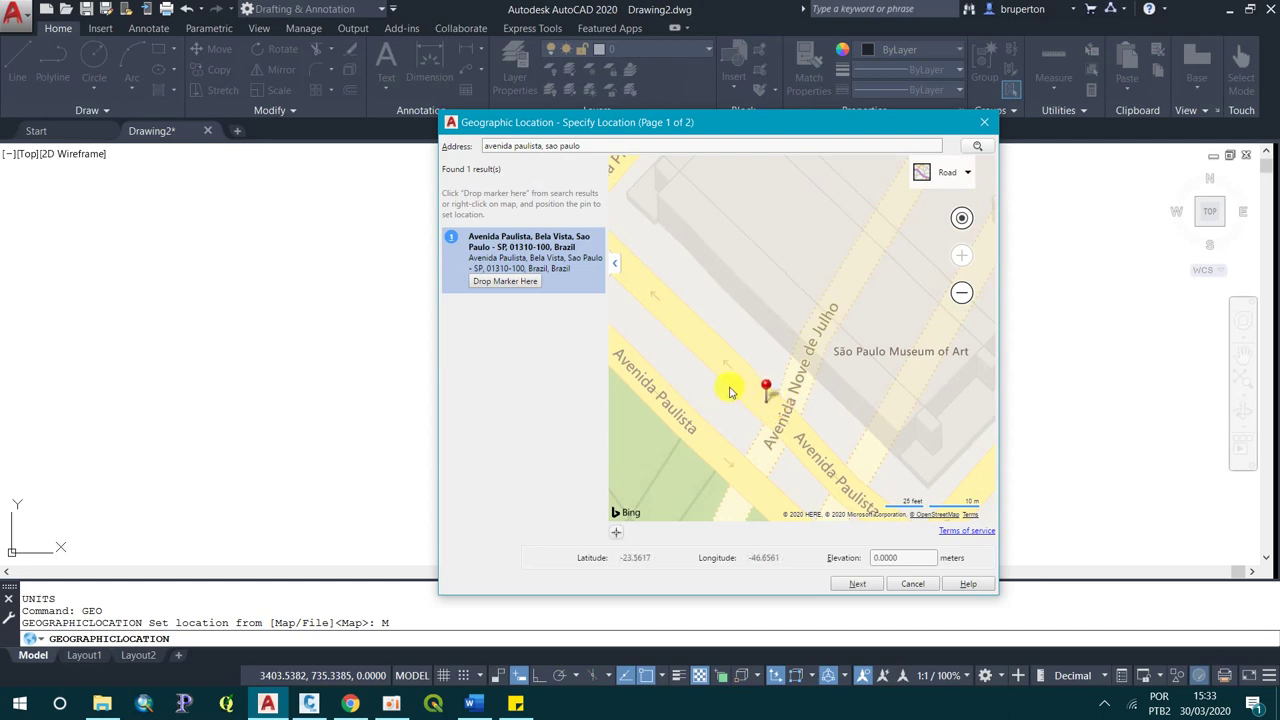
pyautogui.click(881, 581)
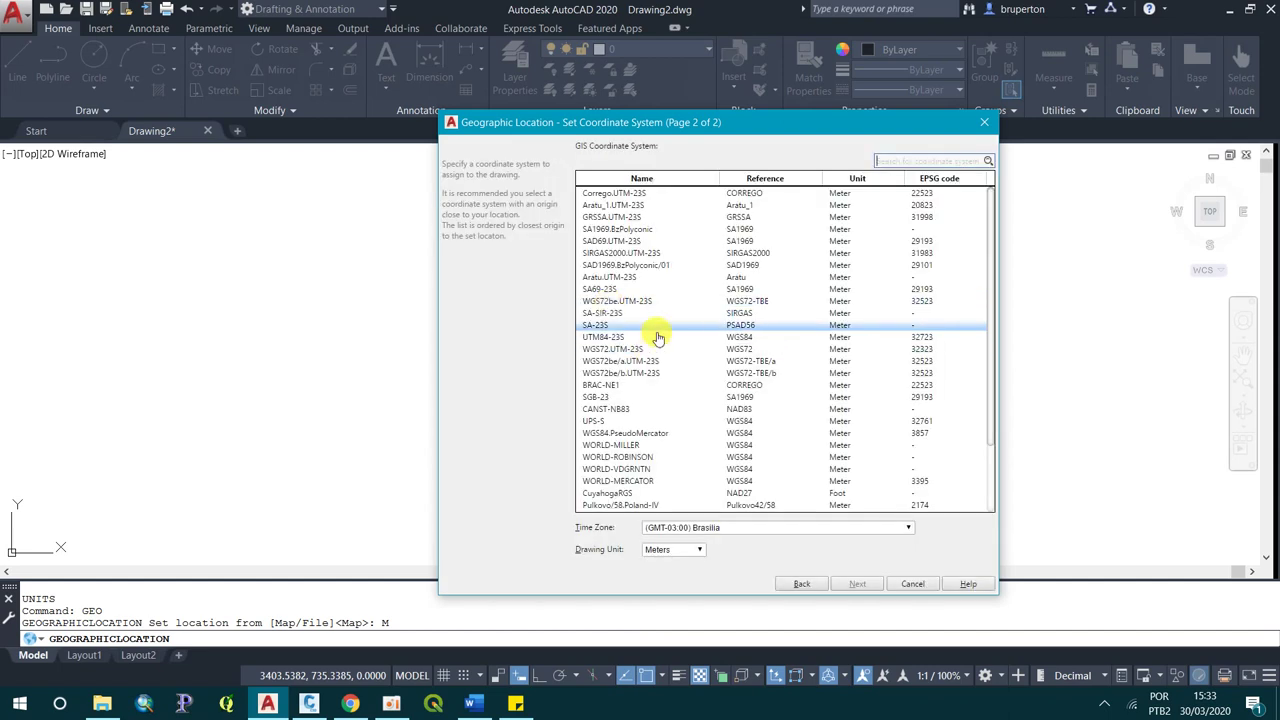
# - Assign SIRGAS2000.UTM-23S, place the location point, and accept the 90° north angle
pyautogui.scroll(-3, 692, 322)
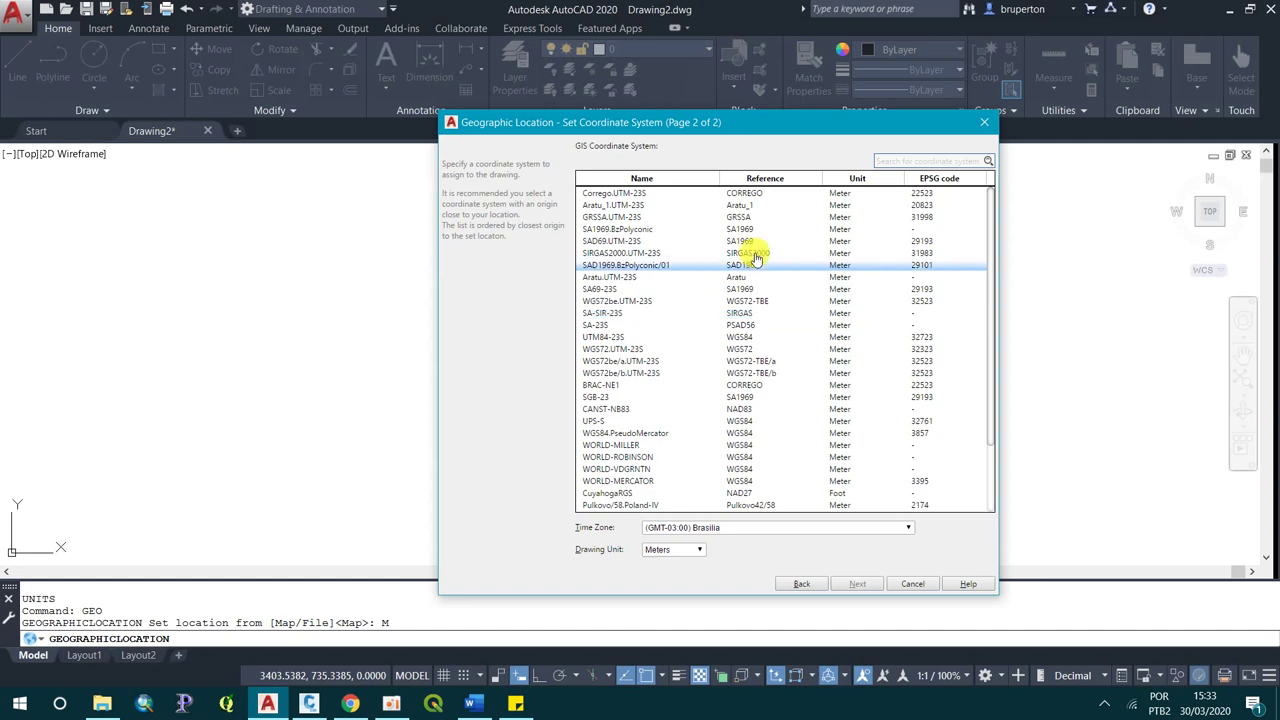
pyautogui.scroll(3, 650, 362)
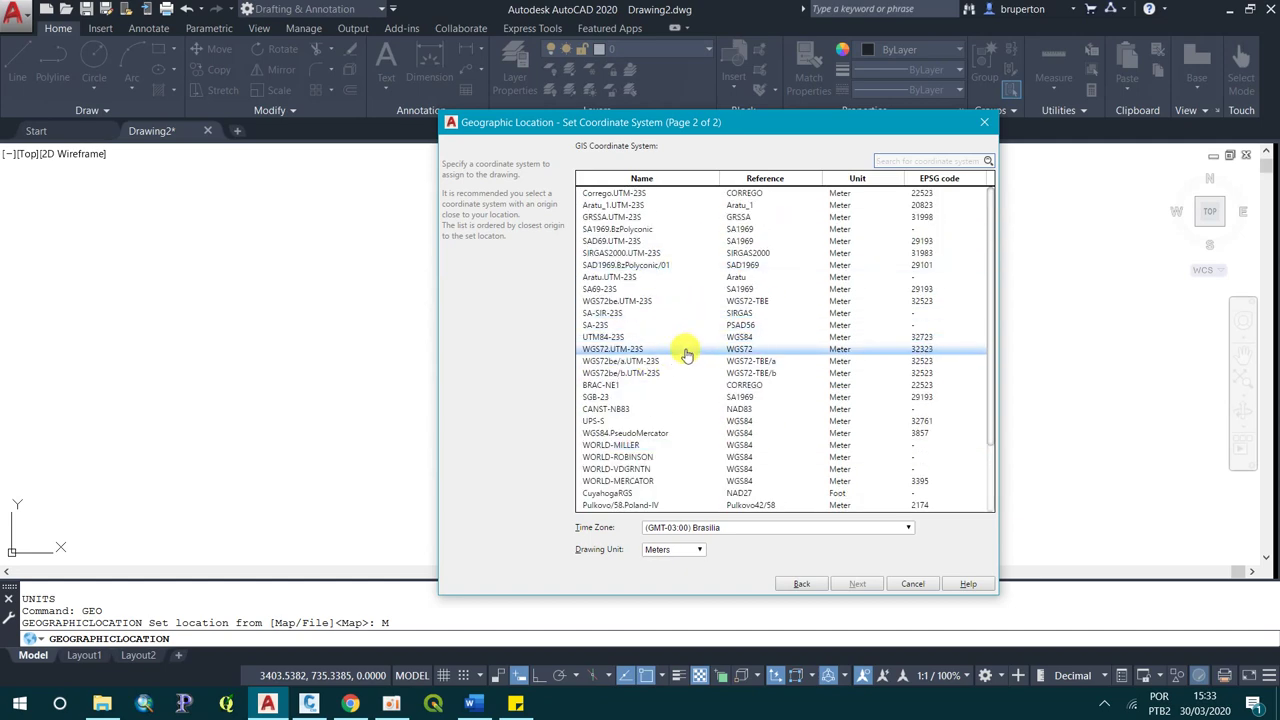
pyautogui.click(752, 255)
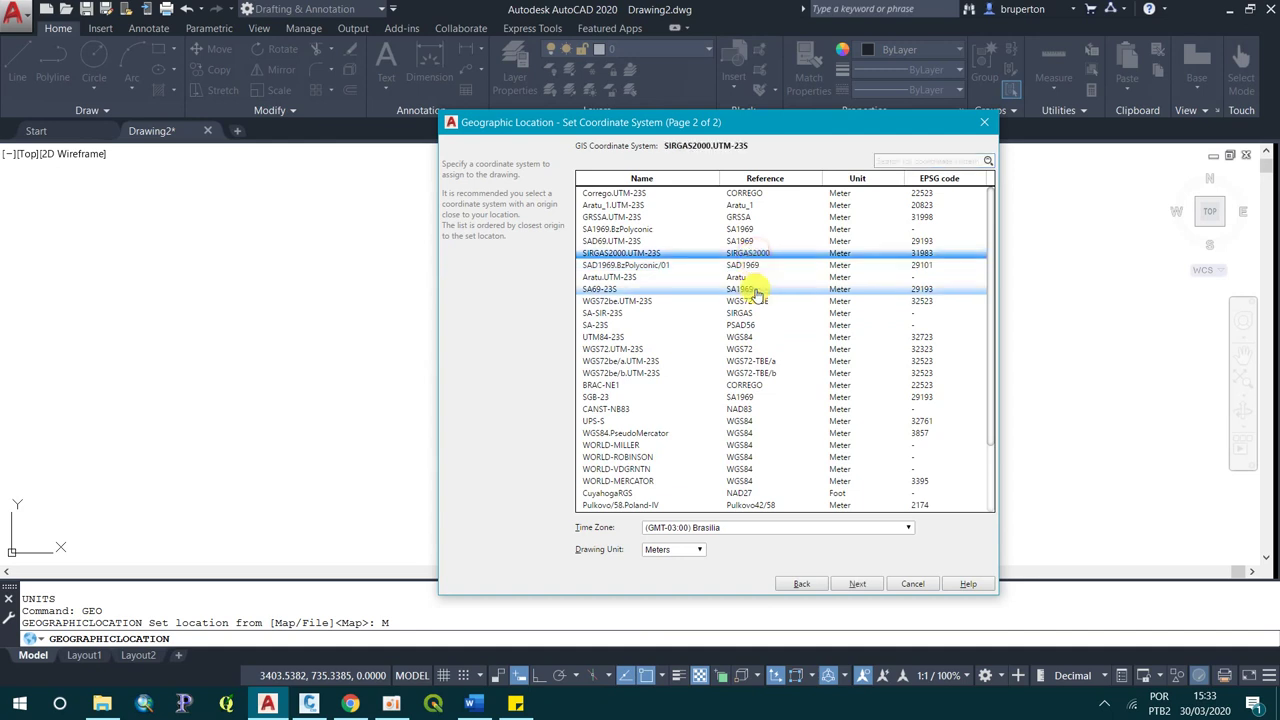
pyautogui.click(757, 314)
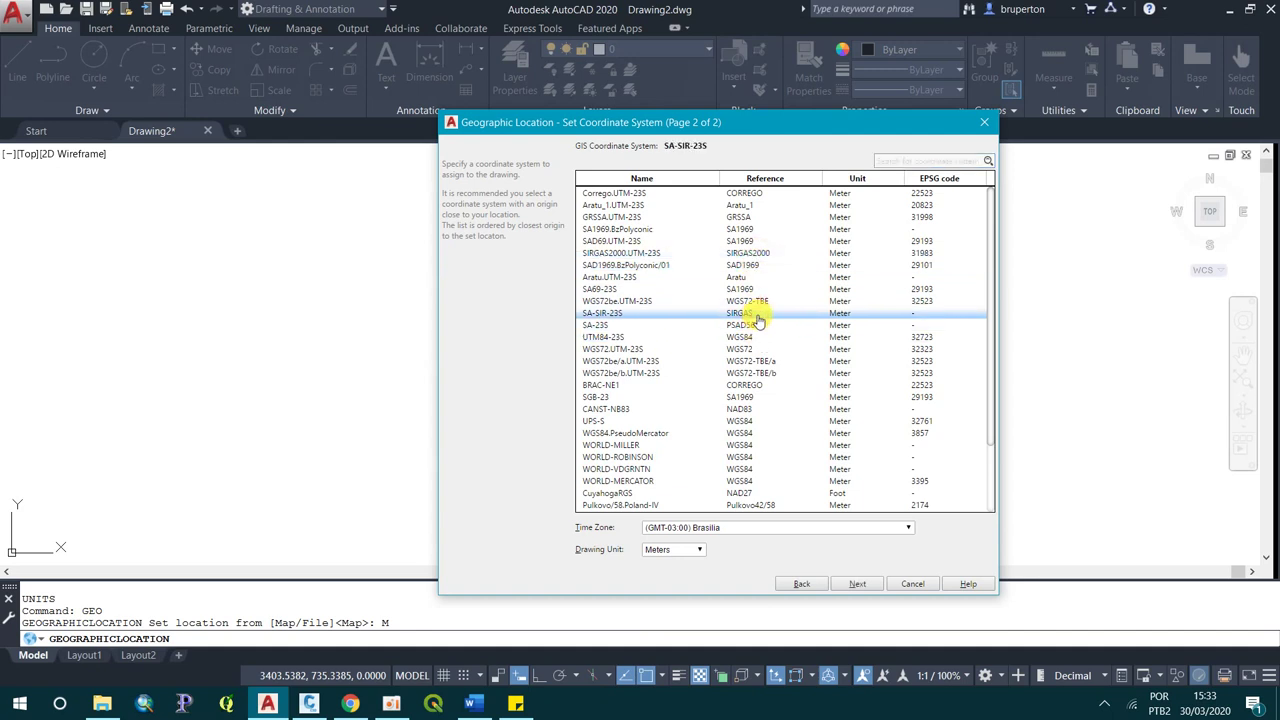
pyautogui.click(762, 255)
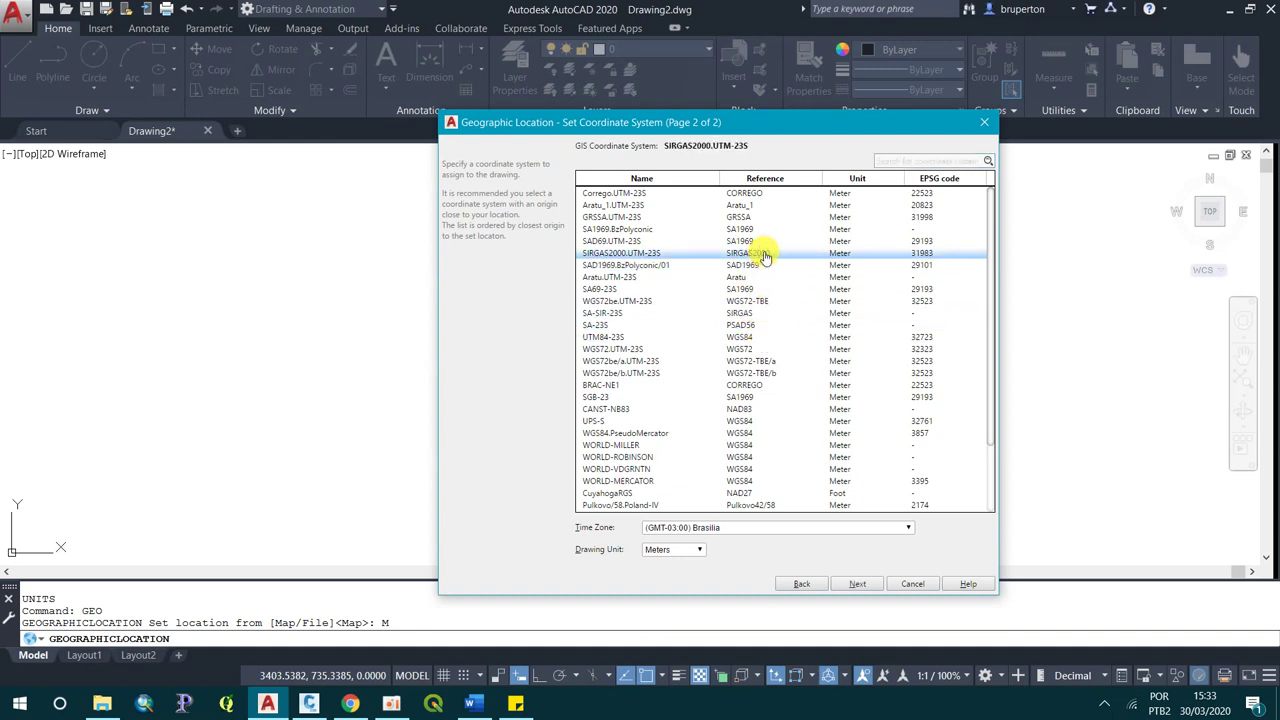
pyautogui.click(857, 583)
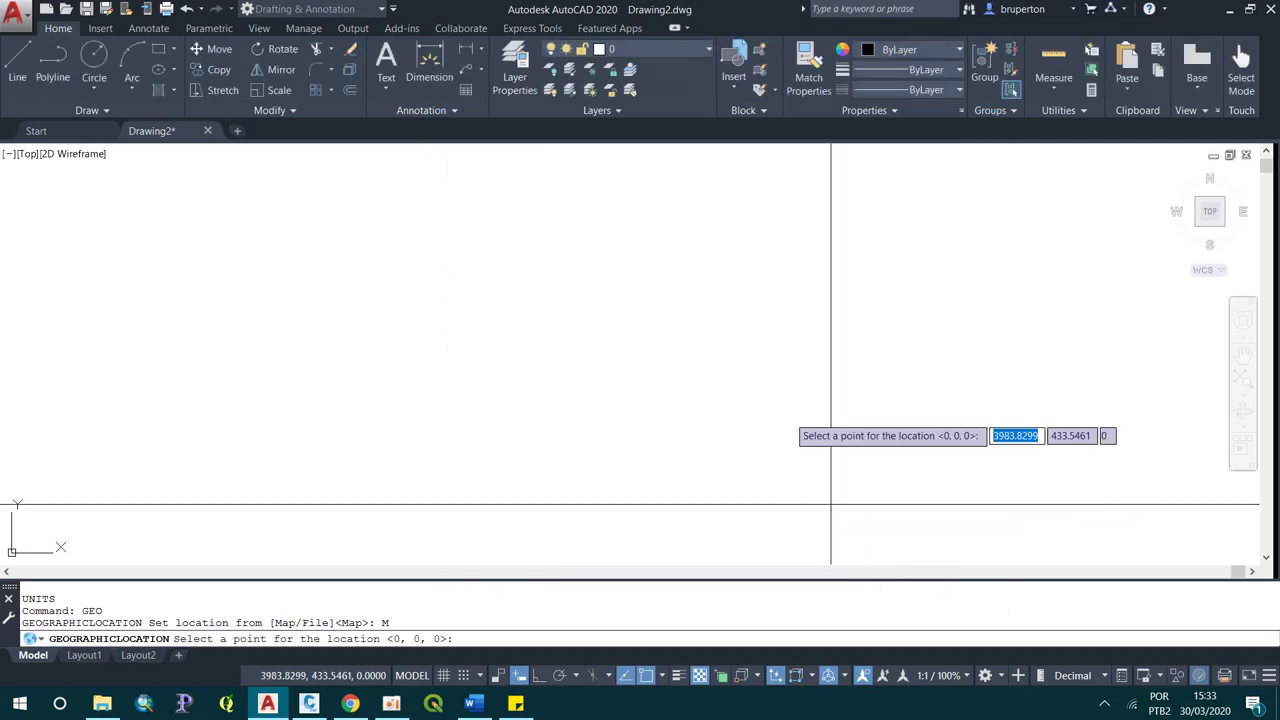
pyautogui.click(565, 347)
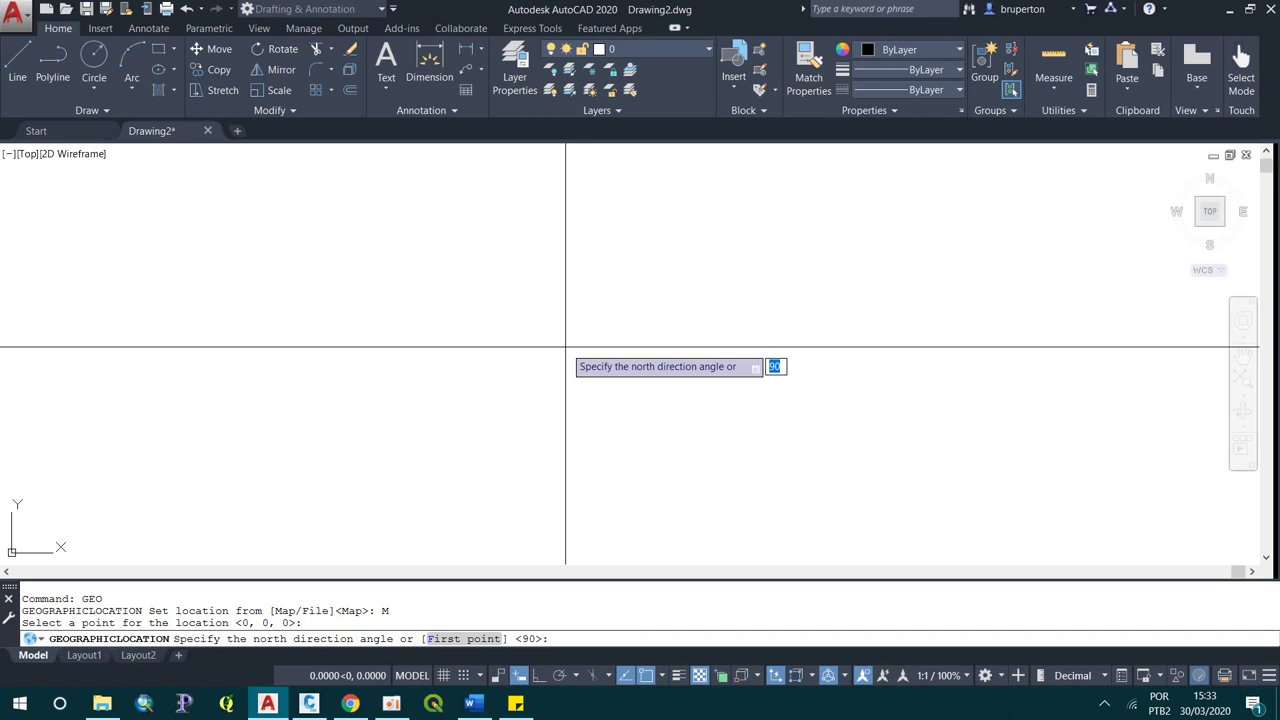
pyautogui.press('Return')
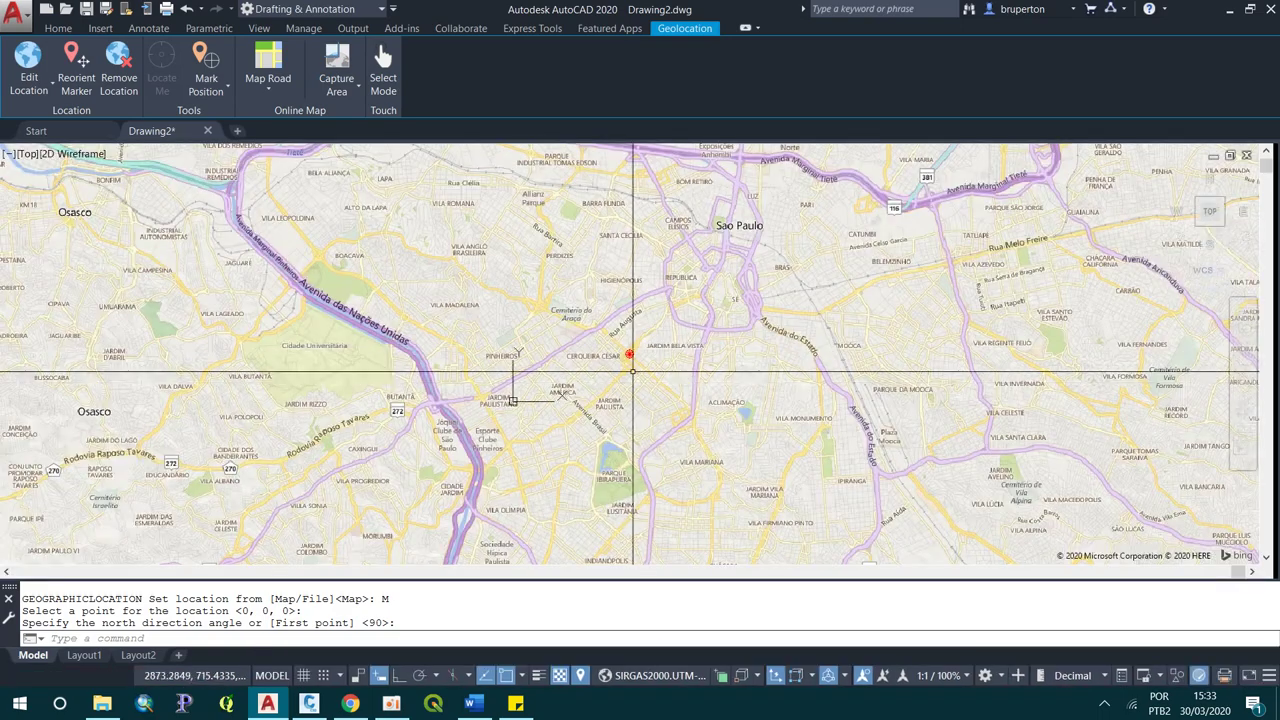
# - Zoom around the São Paulo road map and switch the online map to Map Aerial
pyautogui.scroll(4, 630, 382)
pyautogui.scroll(4, 600, 375)
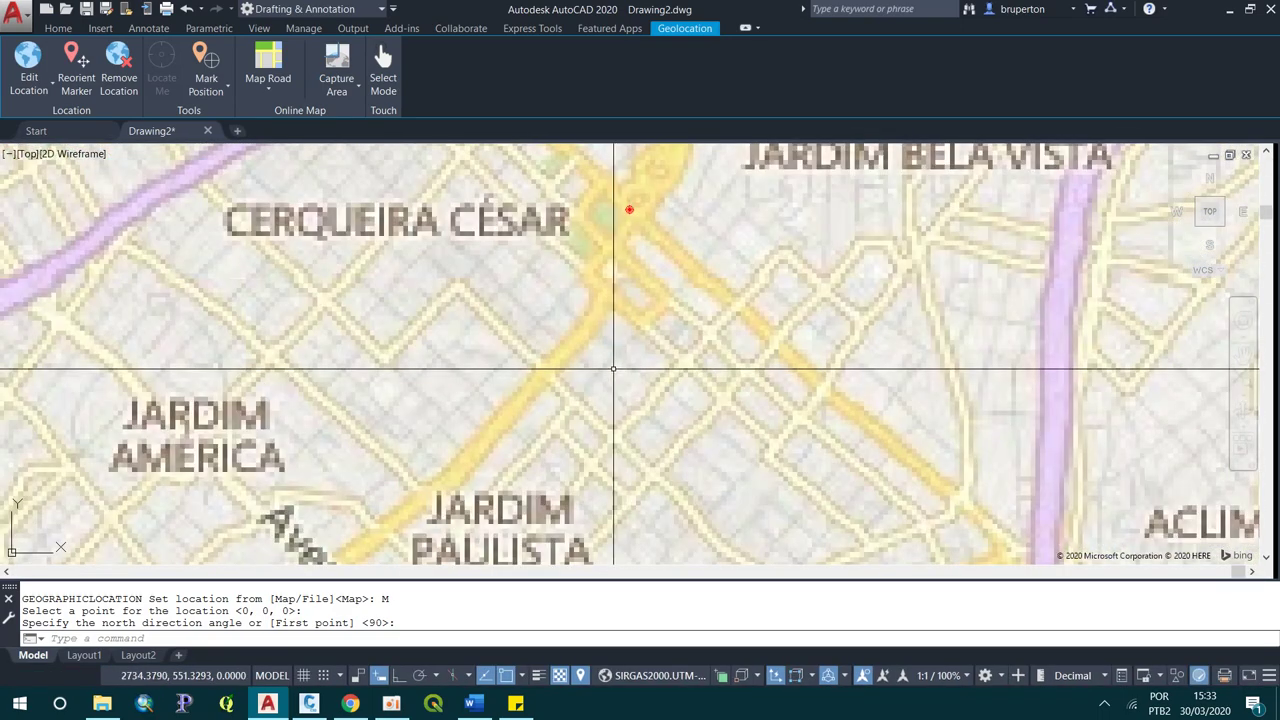
pyautogui.scroll(-4, 597, 375)
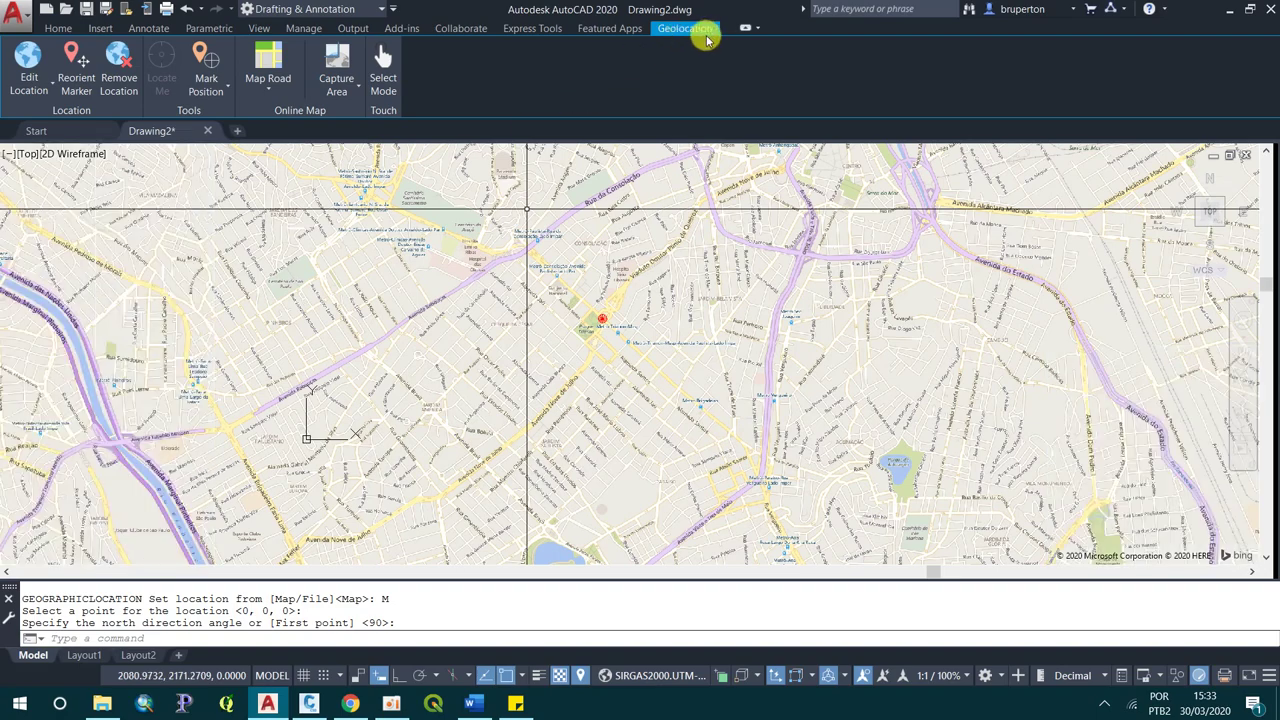
pyautogui.scroll(3, 343, 325)
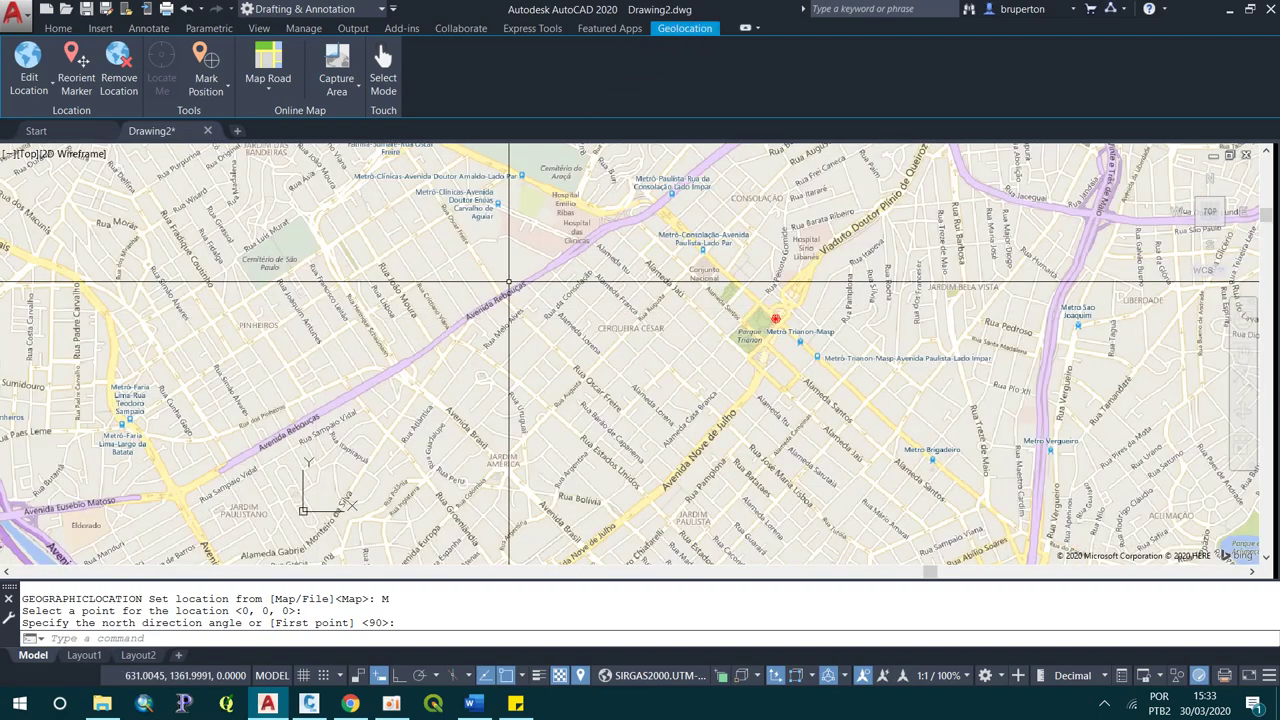
pyautogui.click(281, 91)
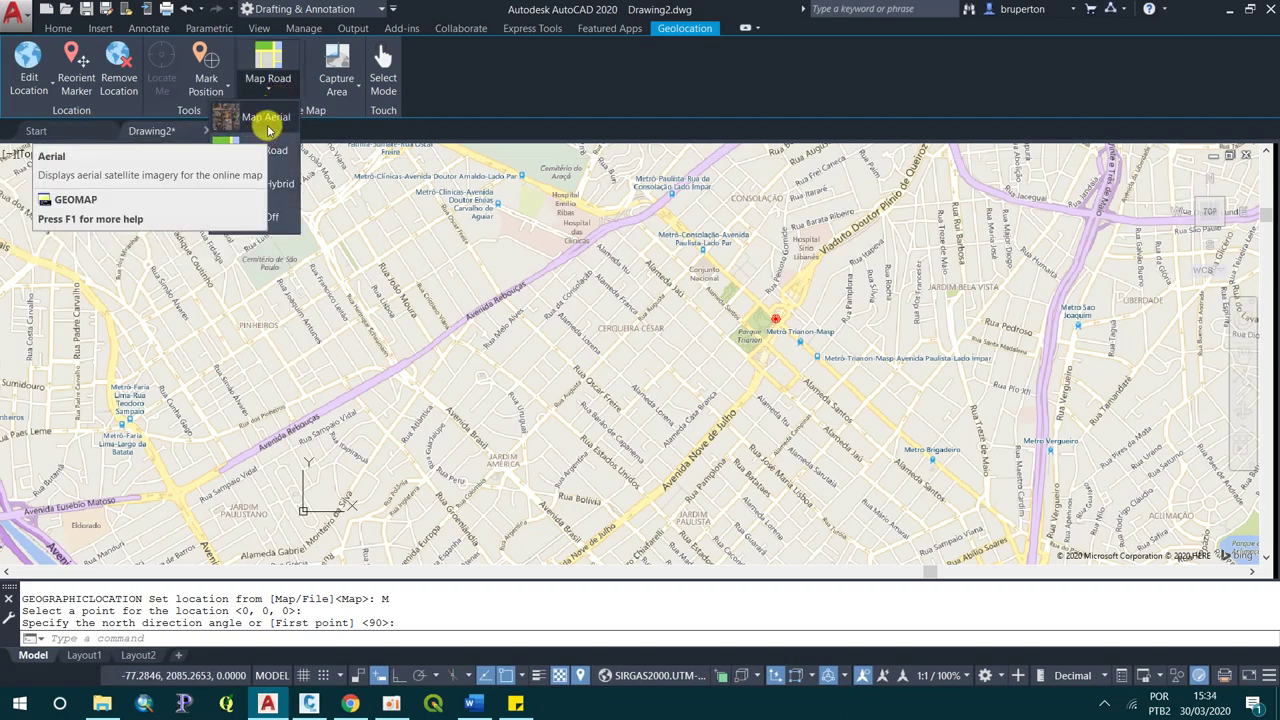
pyautogui.click(268, 128)
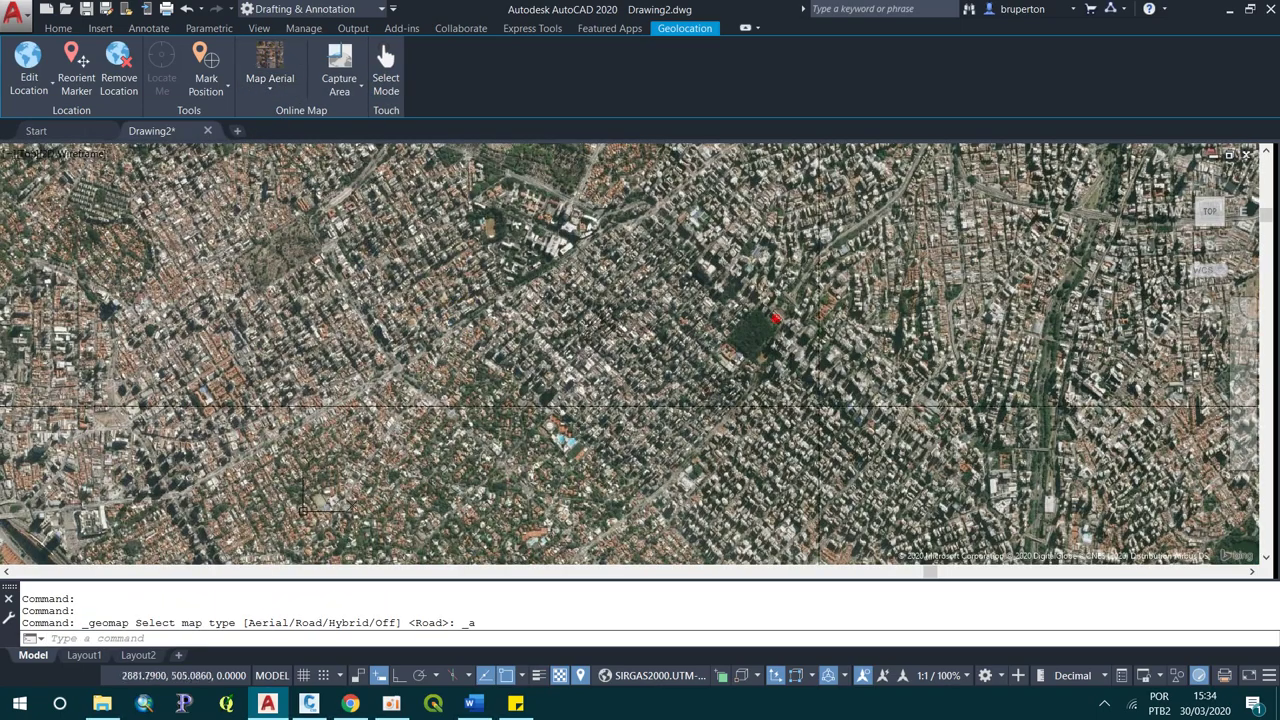
# - Zoom in on Parque Trianon and switch the online map to Map Hybrid with street labels
pyautogui.scroll(3, 797, 356)
pyautogui.scroll(2, 707, 277)
pyautogui.scroll(1, 707, 277)
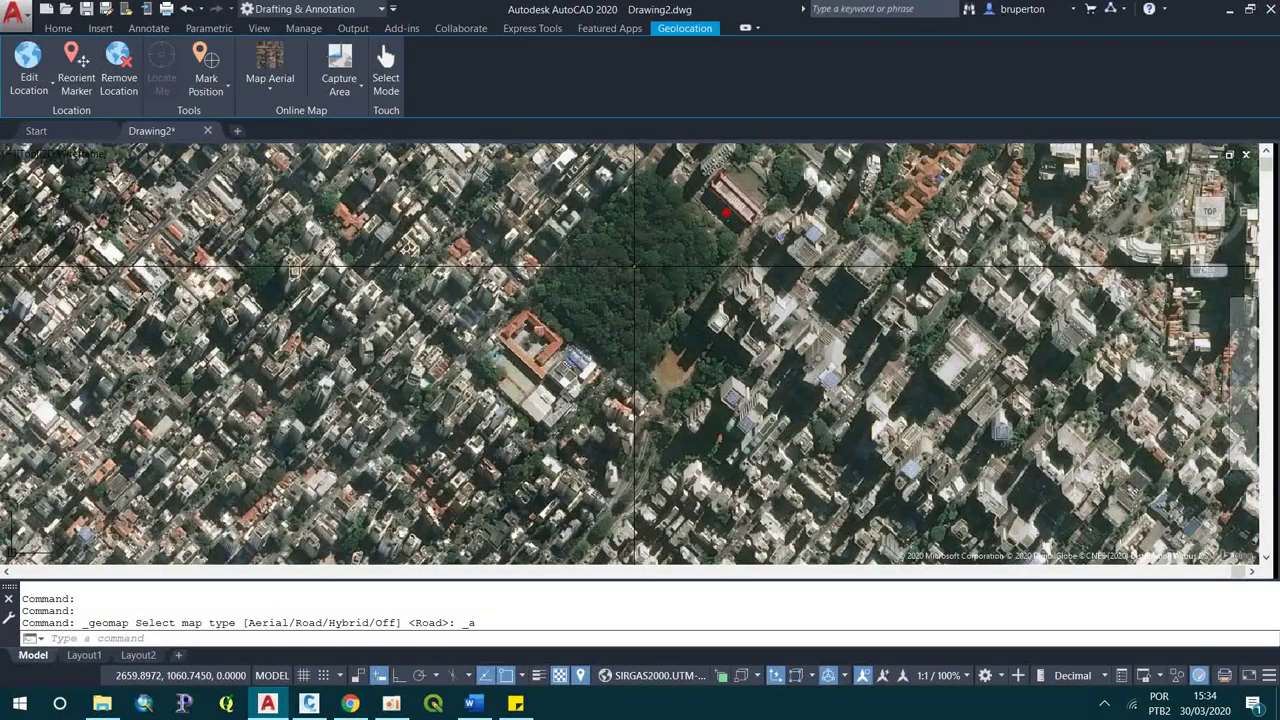
pyautogui.scroll(1, 707, 277)
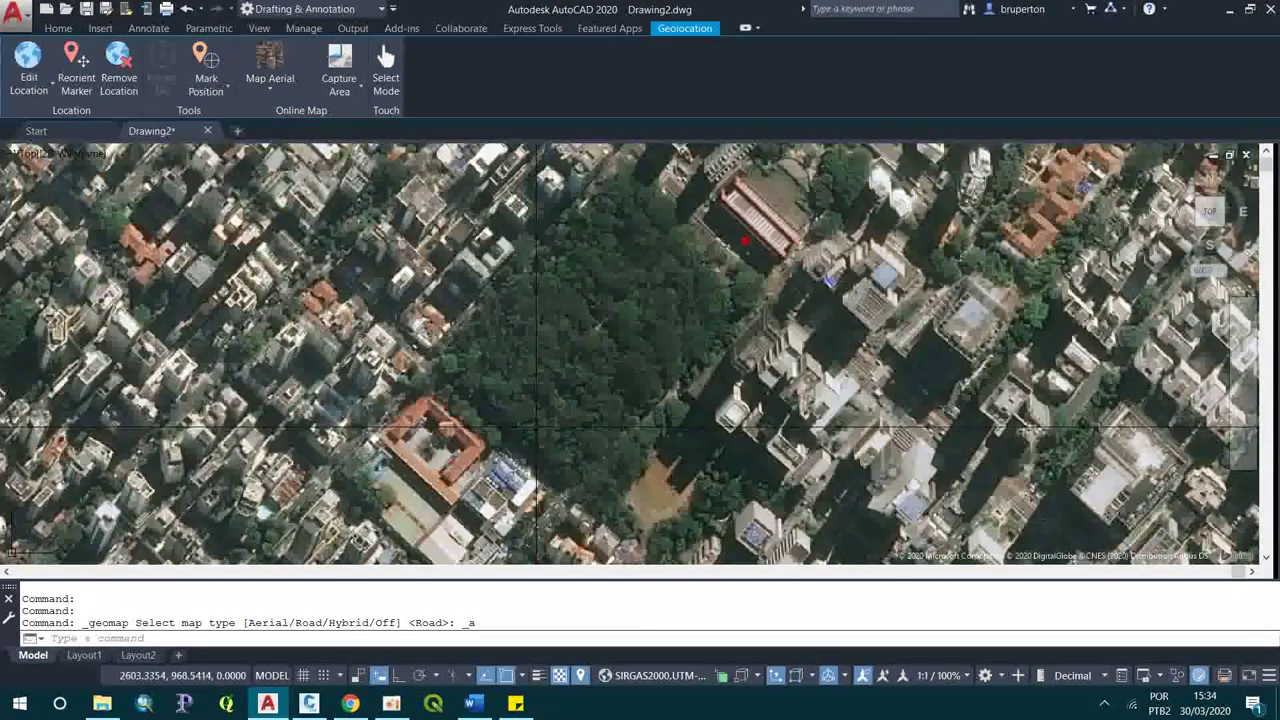
pyautogui.click(268, 78)
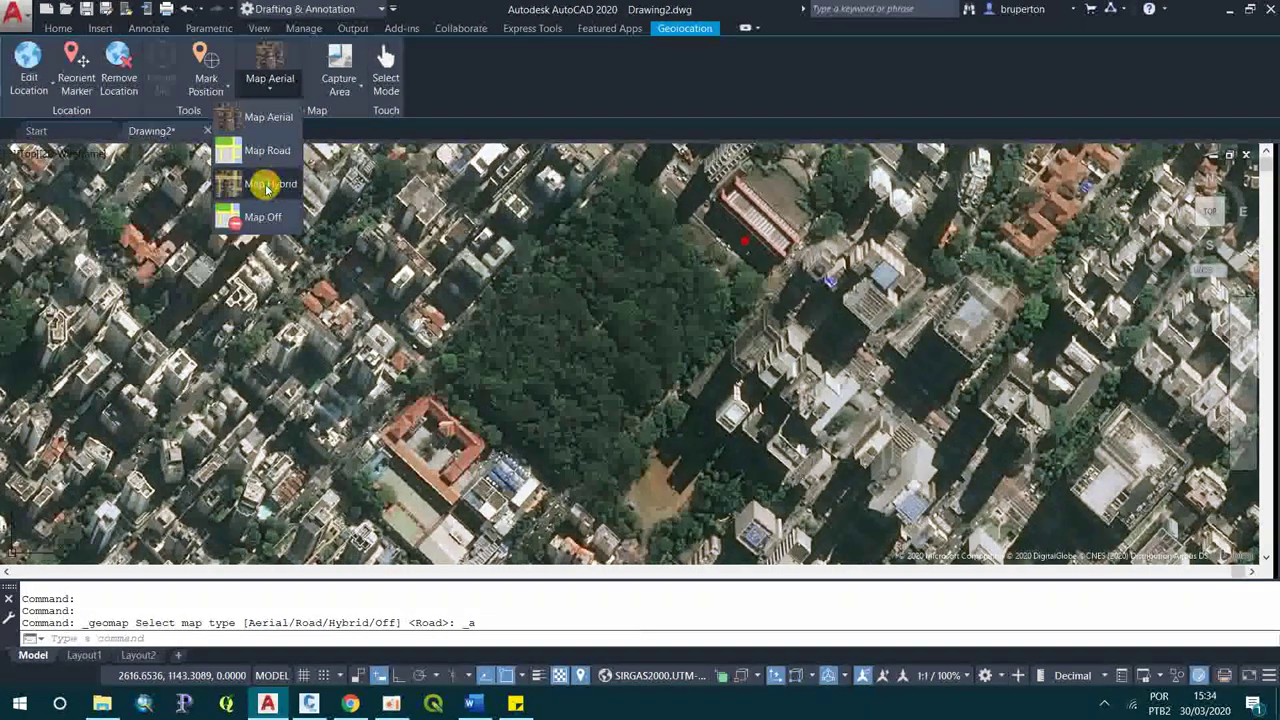
pyautogui.click(266, 185)
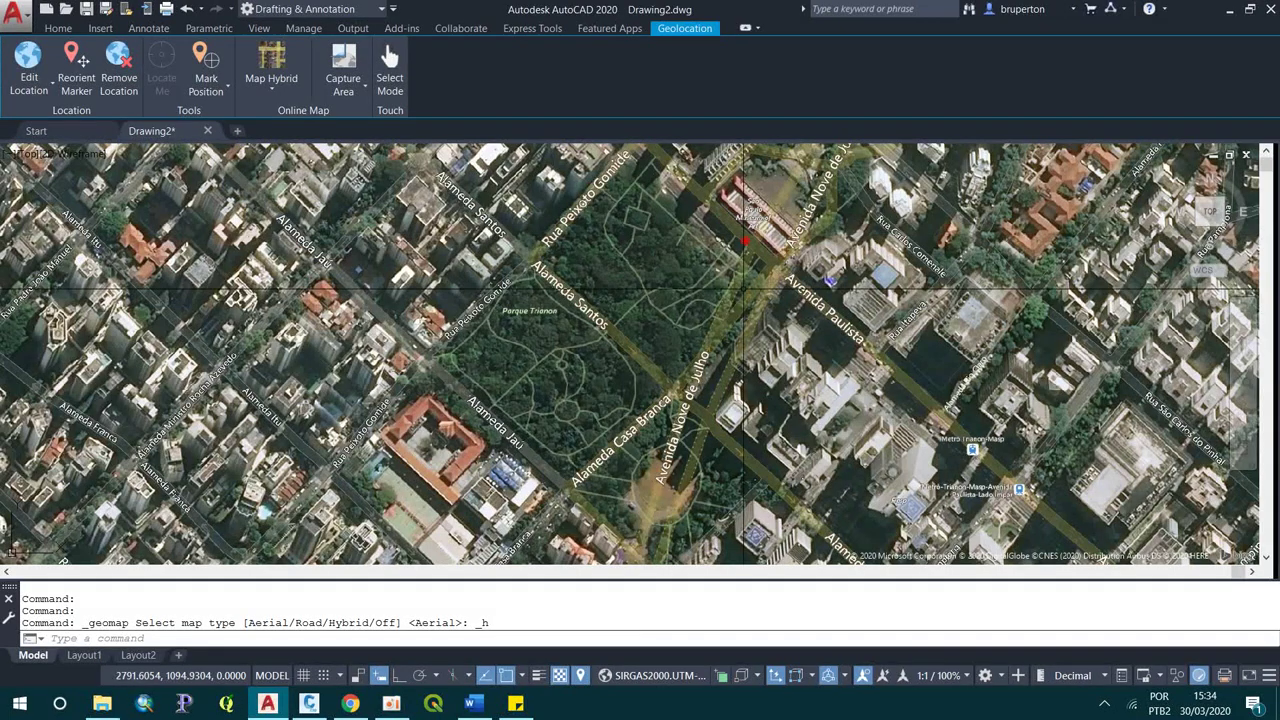
pyautogui.scroll(-2, 615, 325)
pyautogui.scroll(-2, 603, 363)
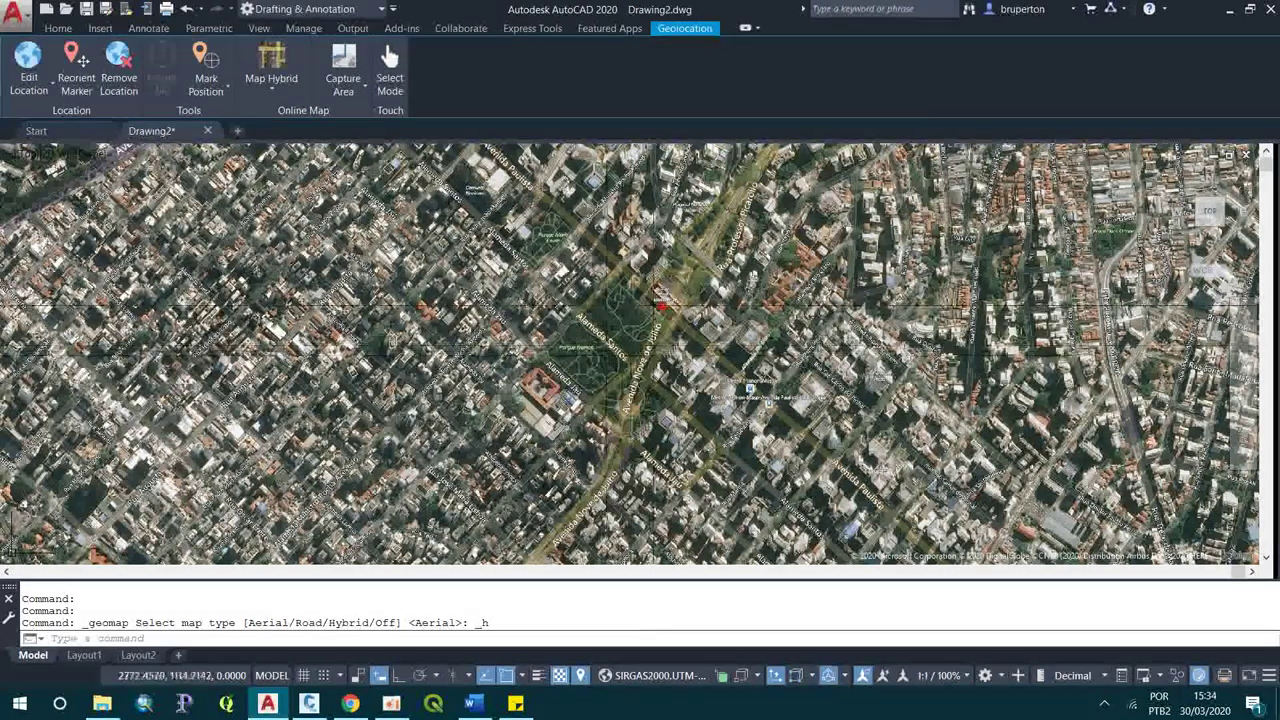
pyautogui.scroll(2, 675, 335)
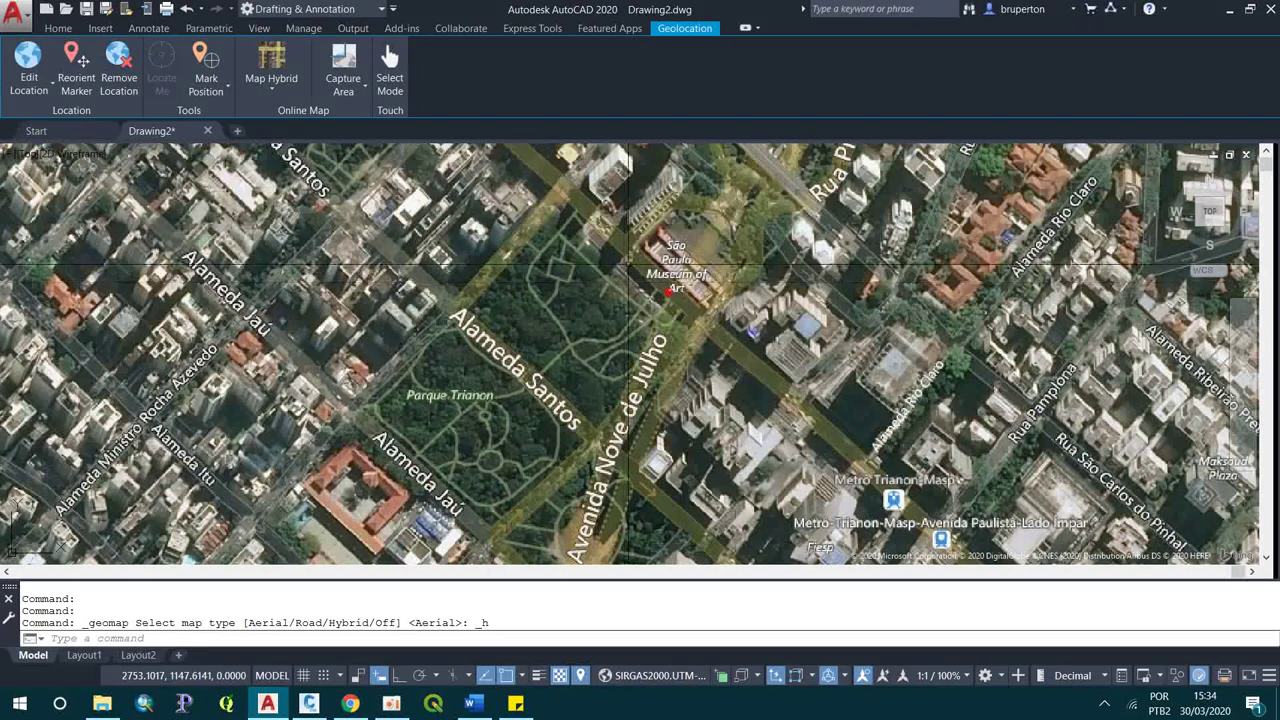
pyautogui.scroll(2, 670, 293)
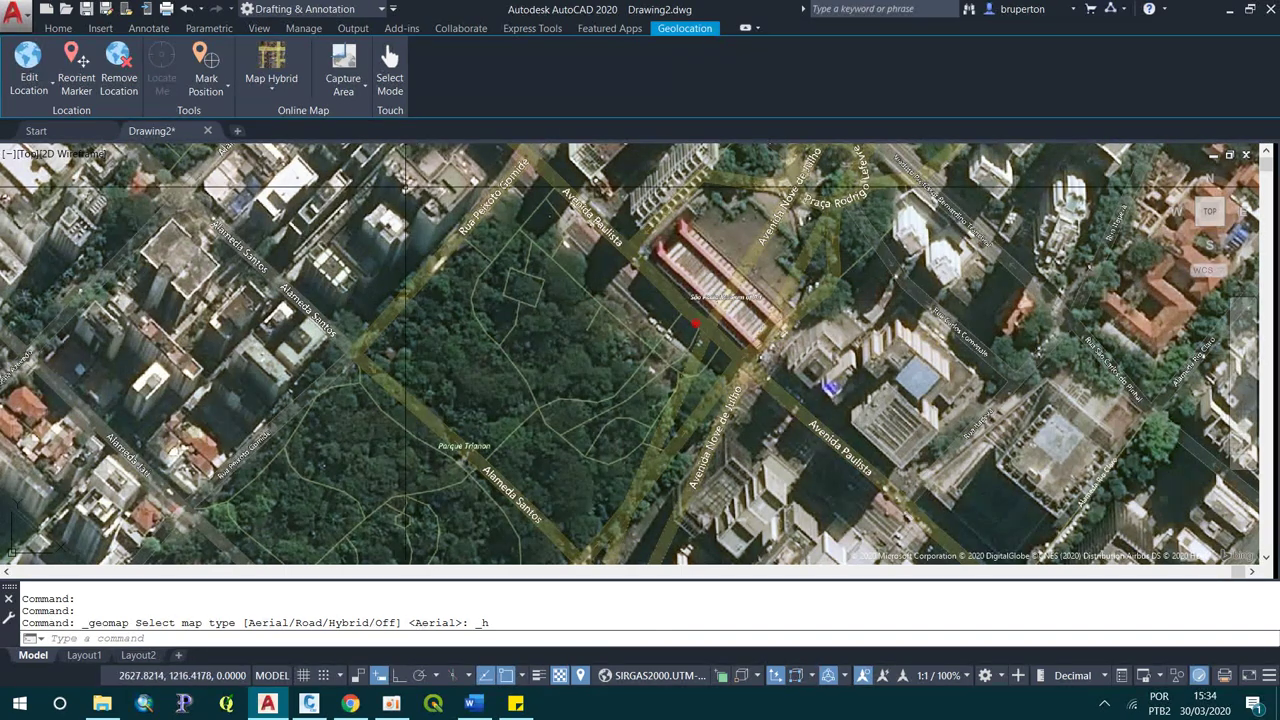
pyautogui.click(352, 97)
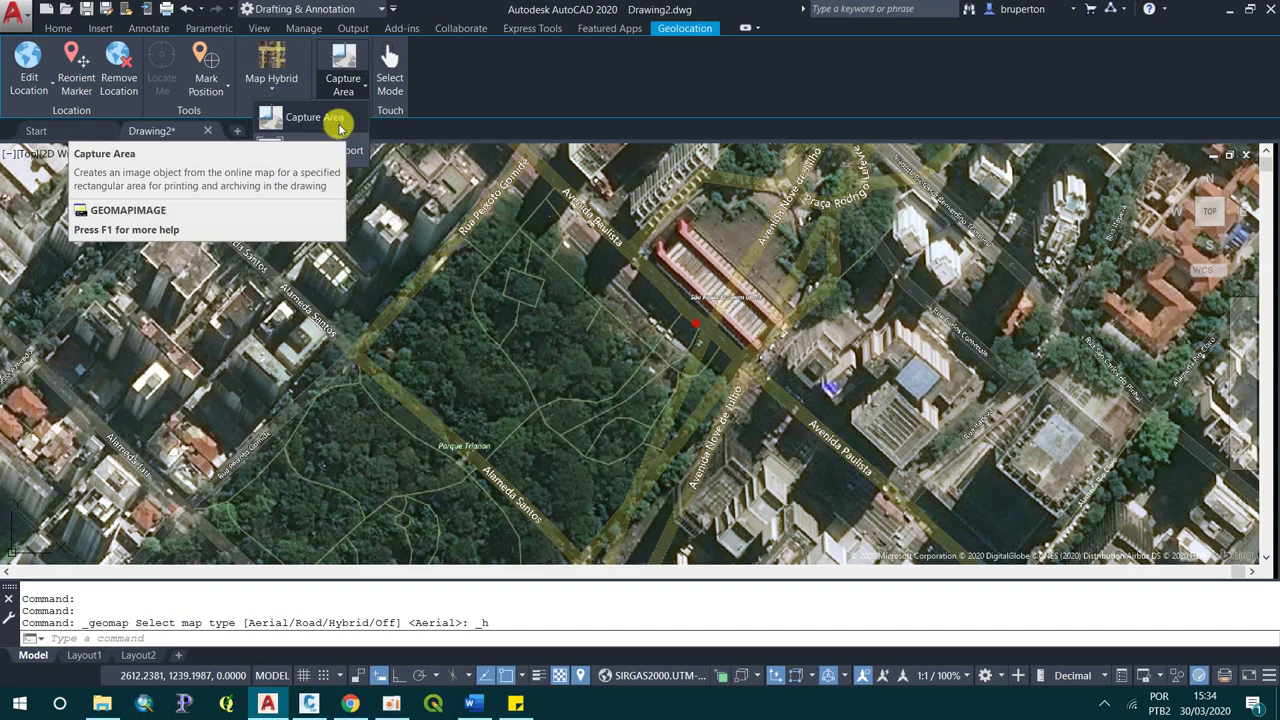
# - Capture the viewport as a map image, set the online map to Map Off, and select the image
pyautogui.click(343, 150)
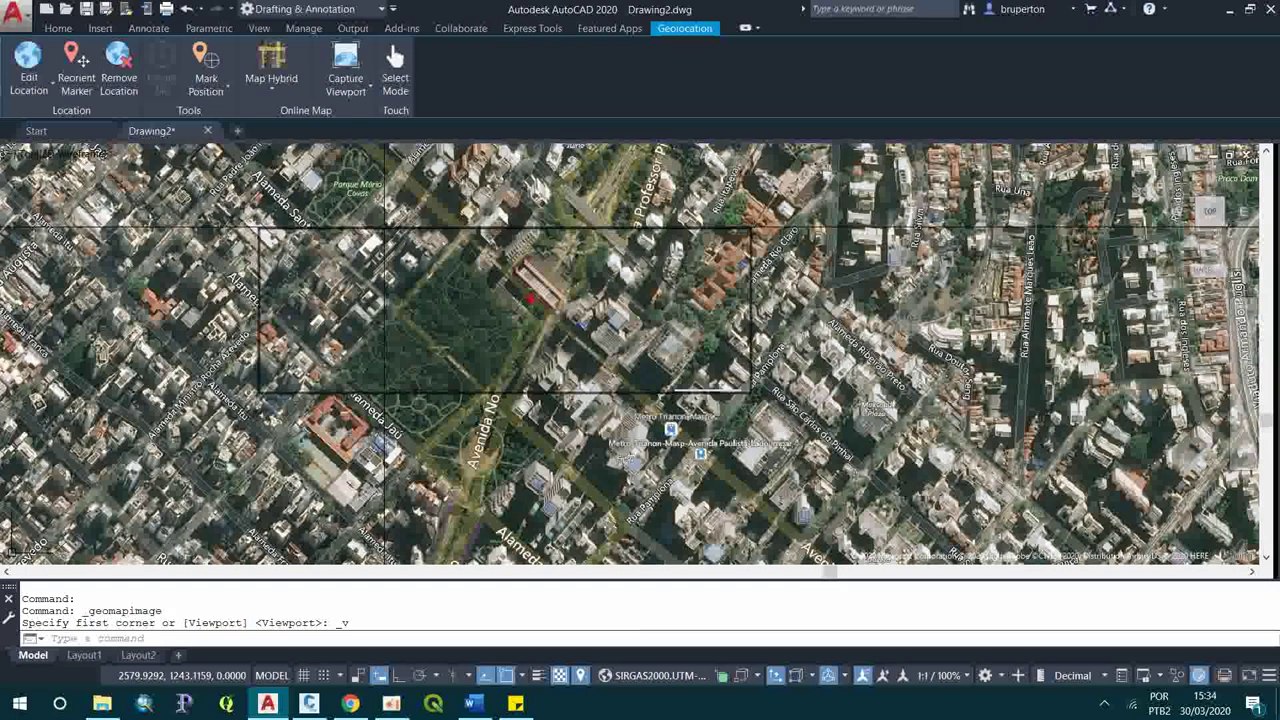
pyautogui.click(279, 95)
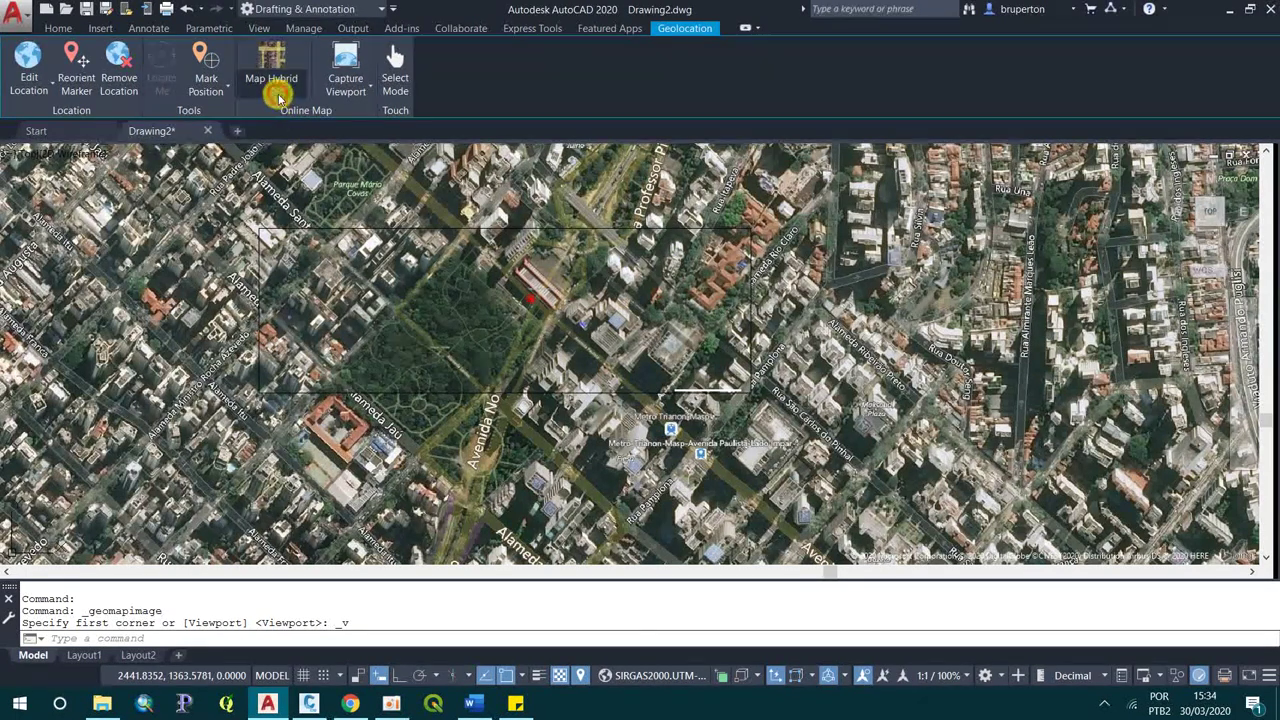
pyautogui.click(271, 206)
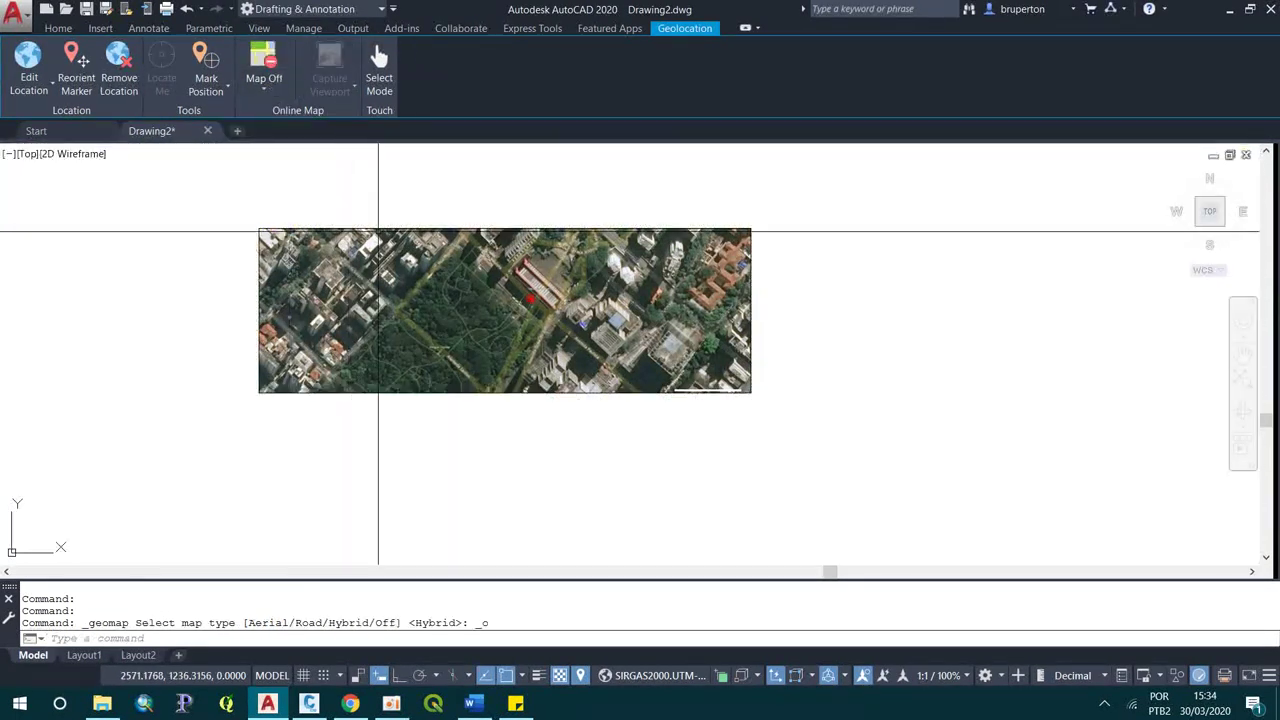
pyautogui.scroll(2, 378, 231)
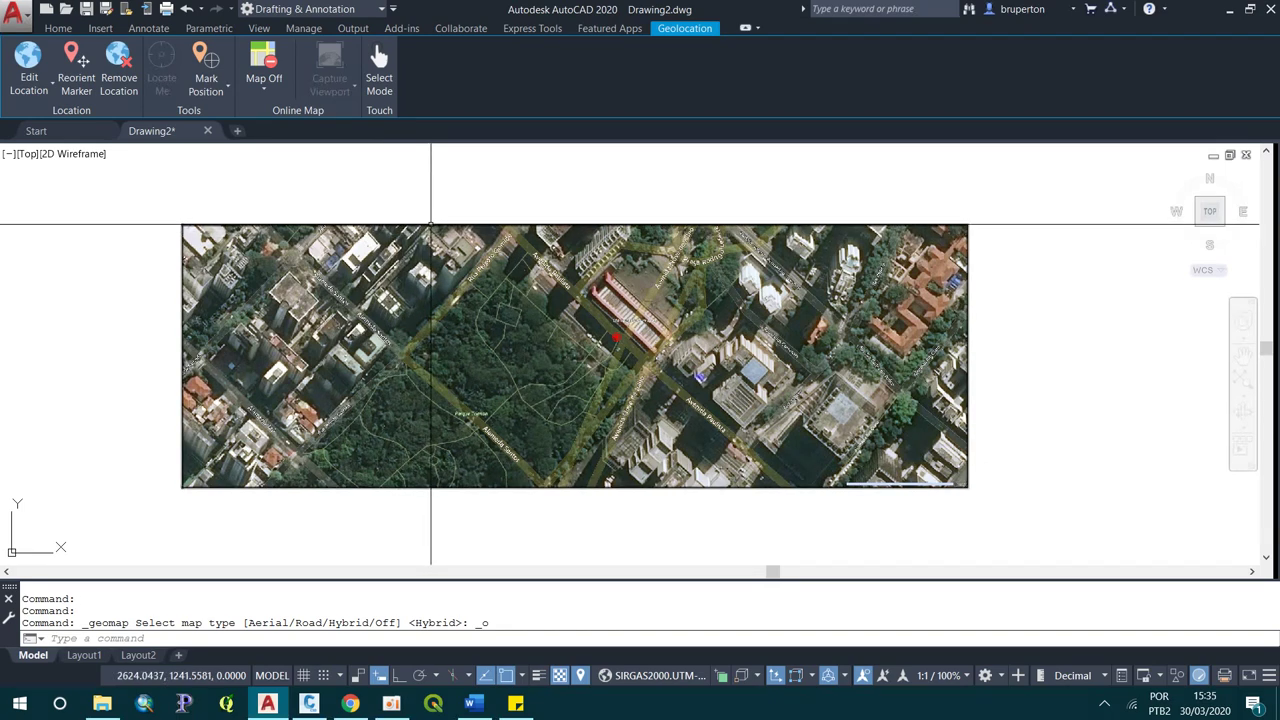
pyautogui.click(431, 225)
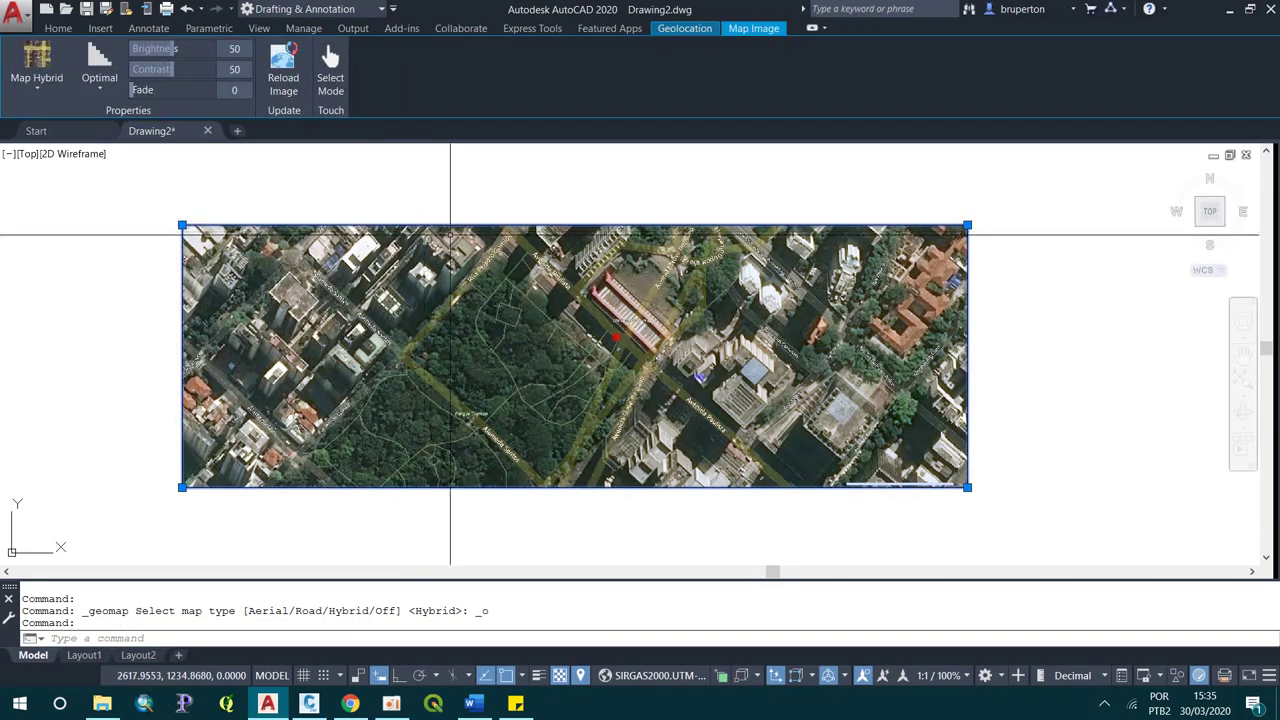
# - Change the captured map image resolution from Optimal to Very Fine
pyautogui.click(55, 90)
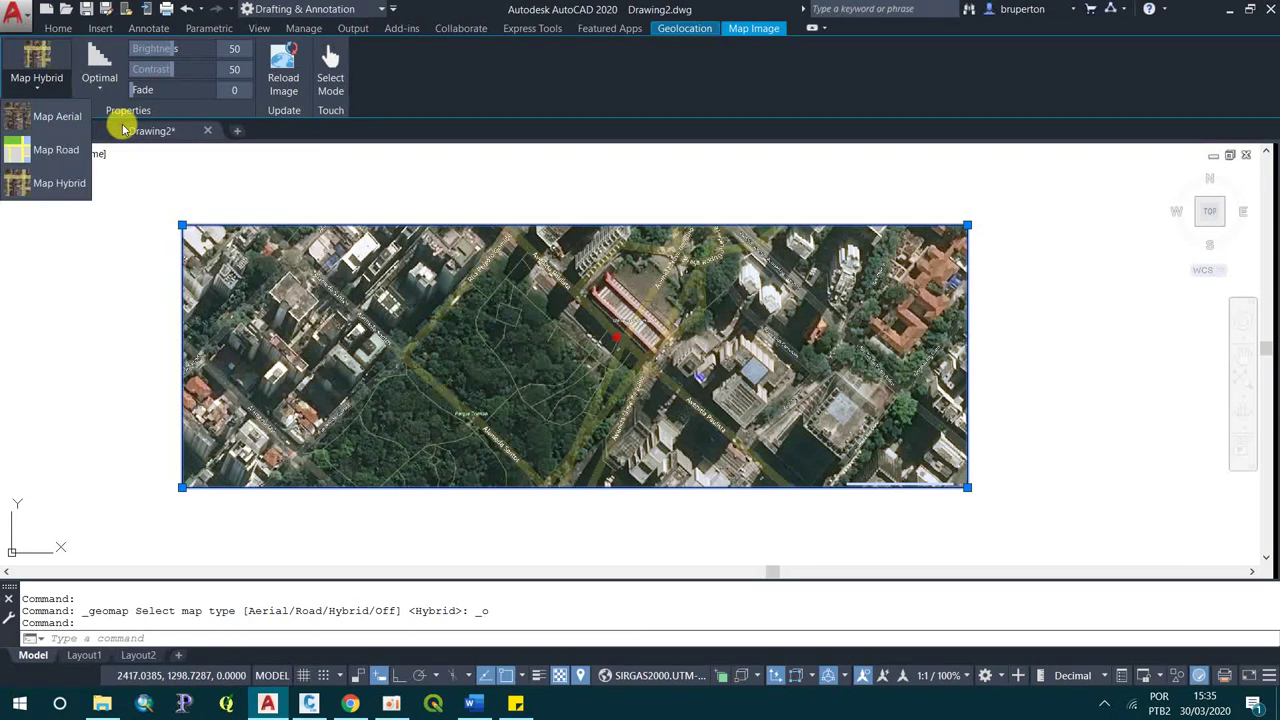
pyautogui.click(106, 86)
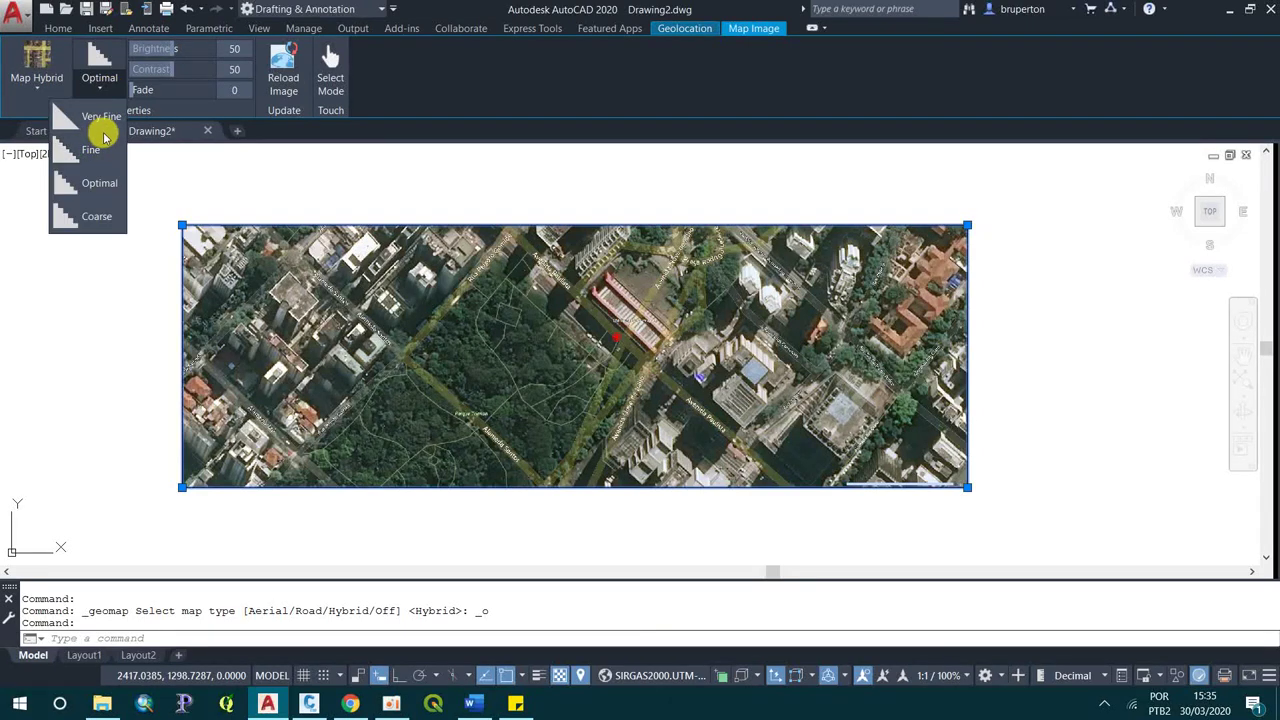
pyautogui.click(105, 130)
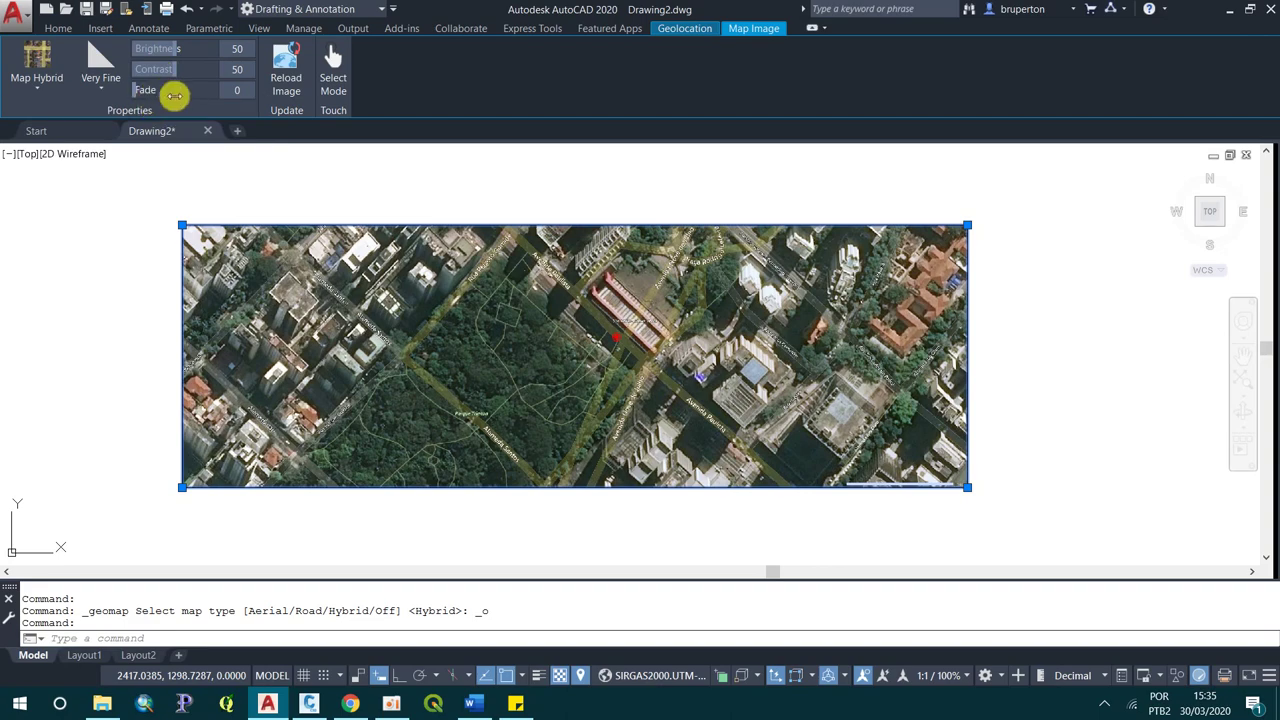
pyautogui.scroll(2, 465, 325)
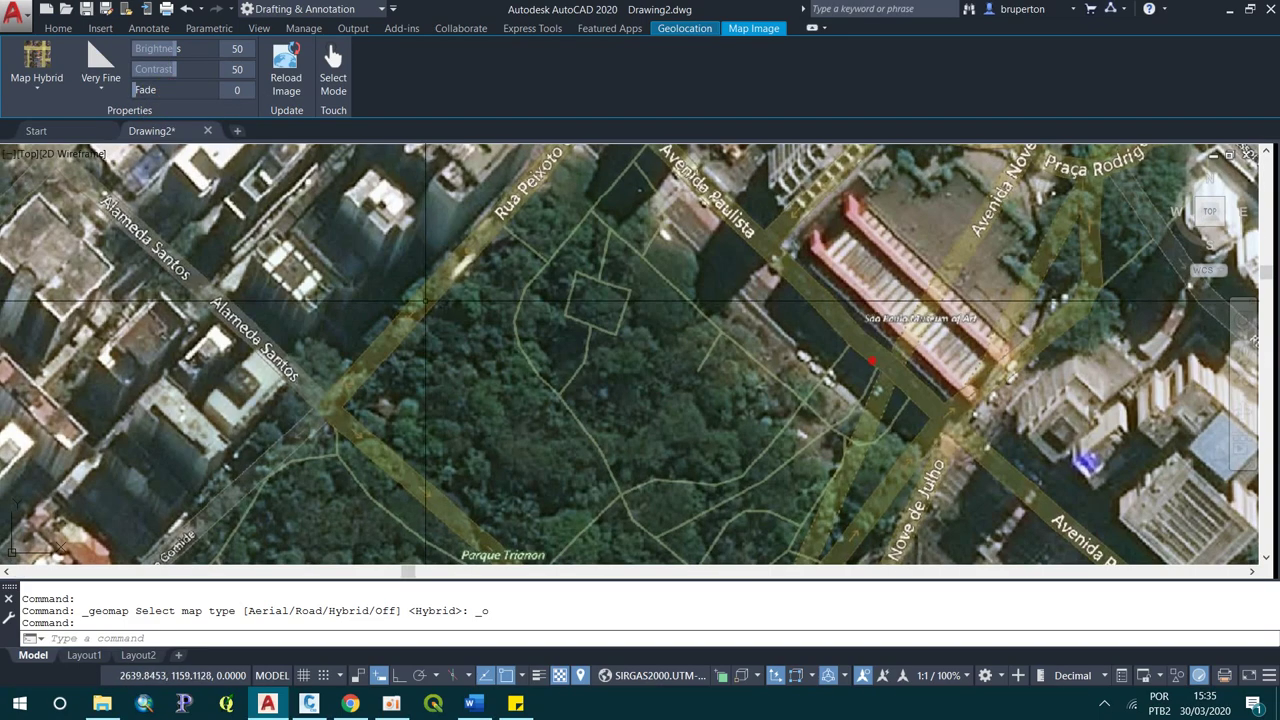
pyautogui.scroll(-2, 411, 302)
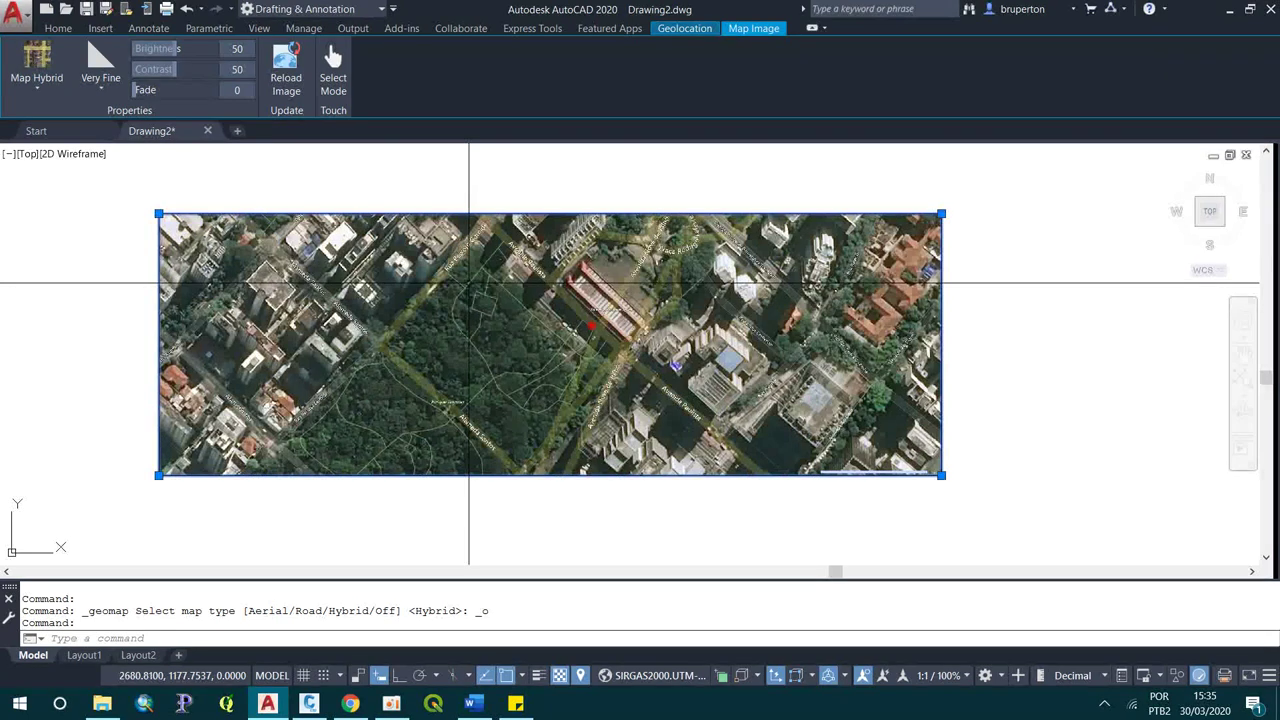
pyautogui.rightClick(469, 283)
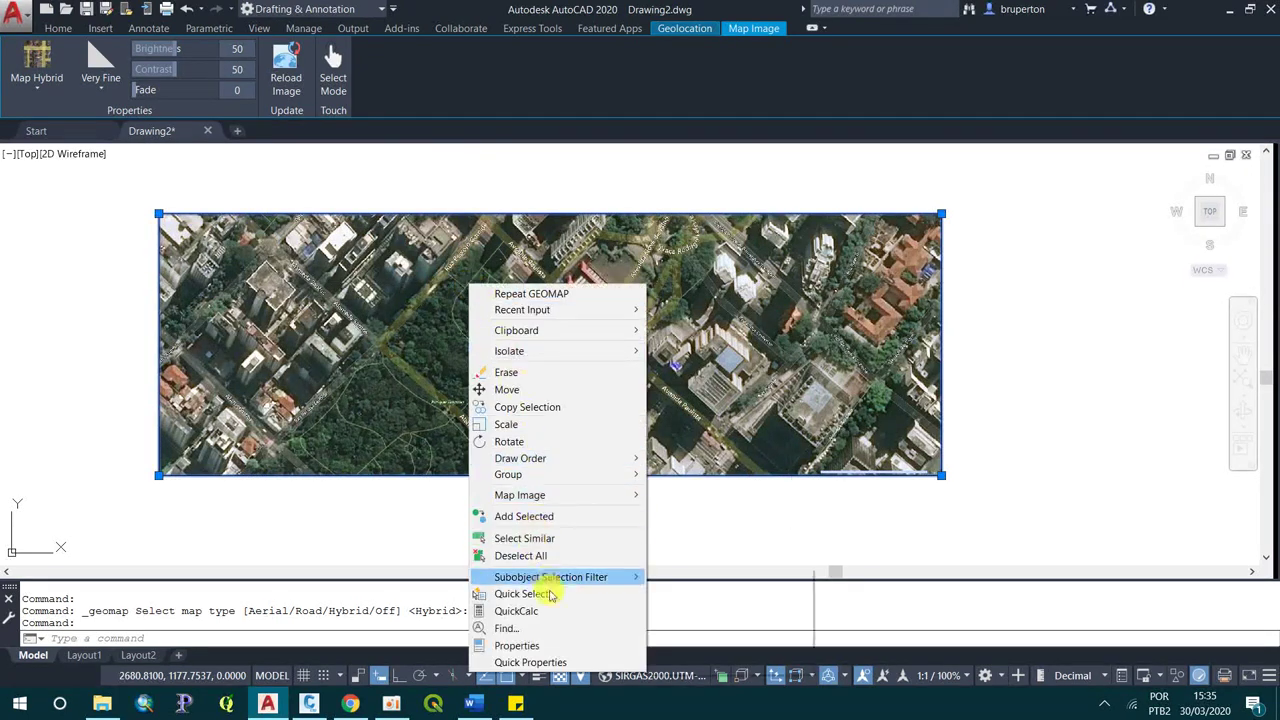
pyautogui.click(527, 646)
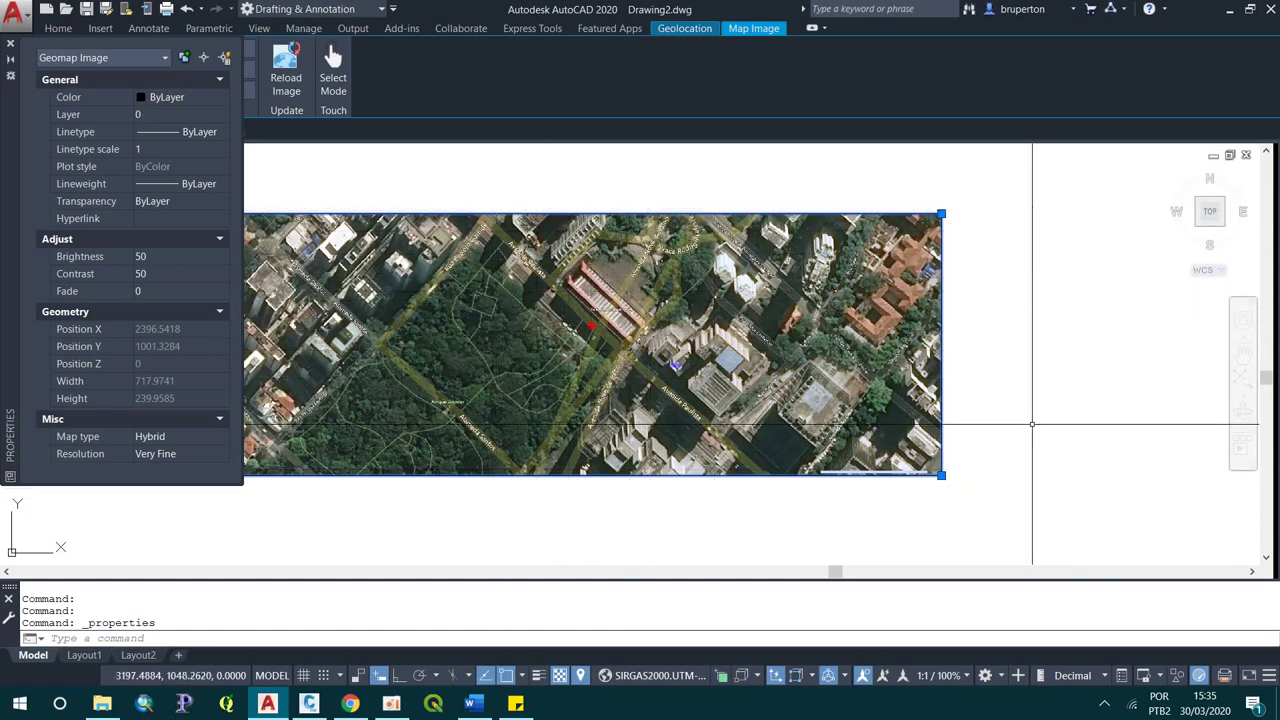
pyautogui.click(12, 48)
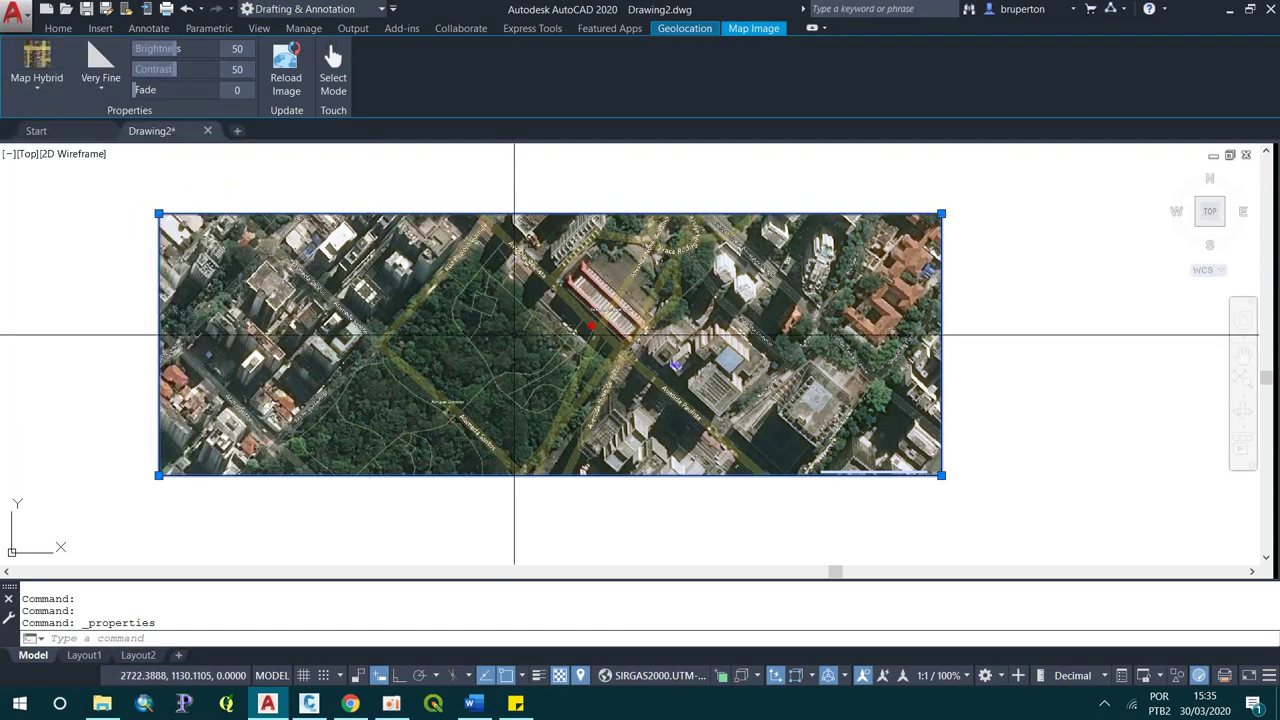
pyautogui.scroll(2, 514, 334)
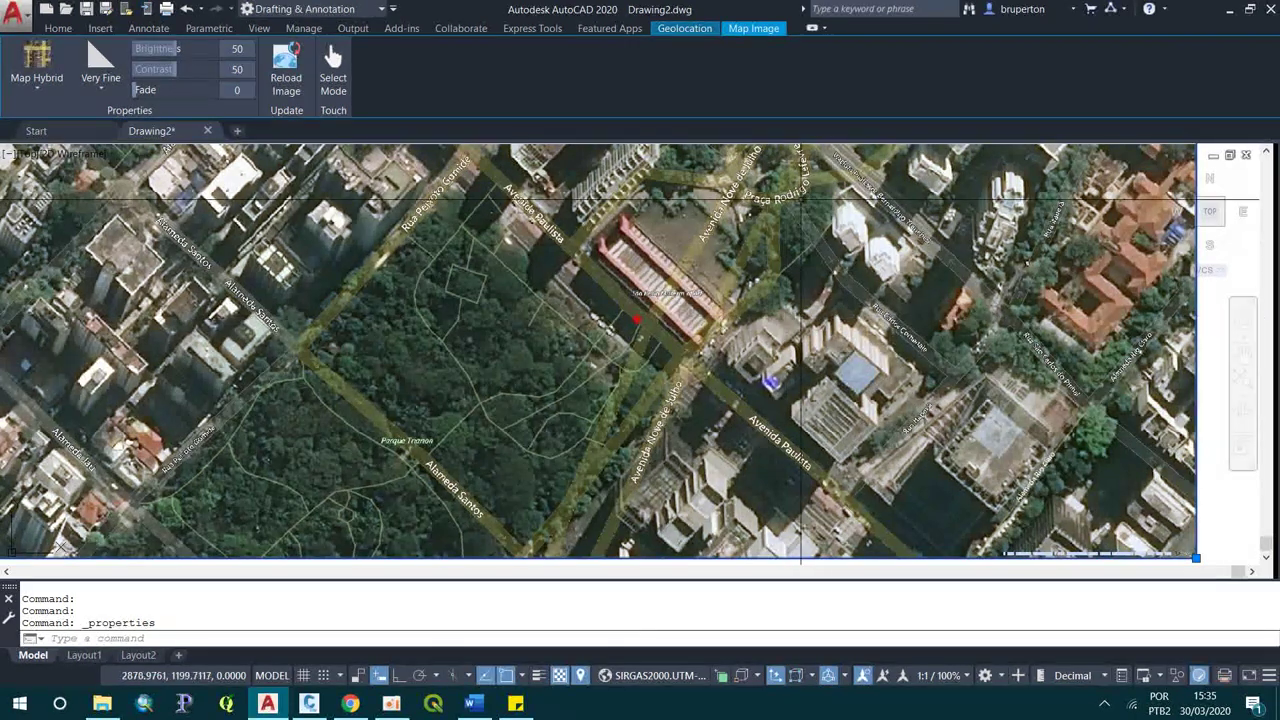
# - Zoom to check the captured map image, then switch to teste.dwg in Civil 3D
pyautogui.click(1037, 10)
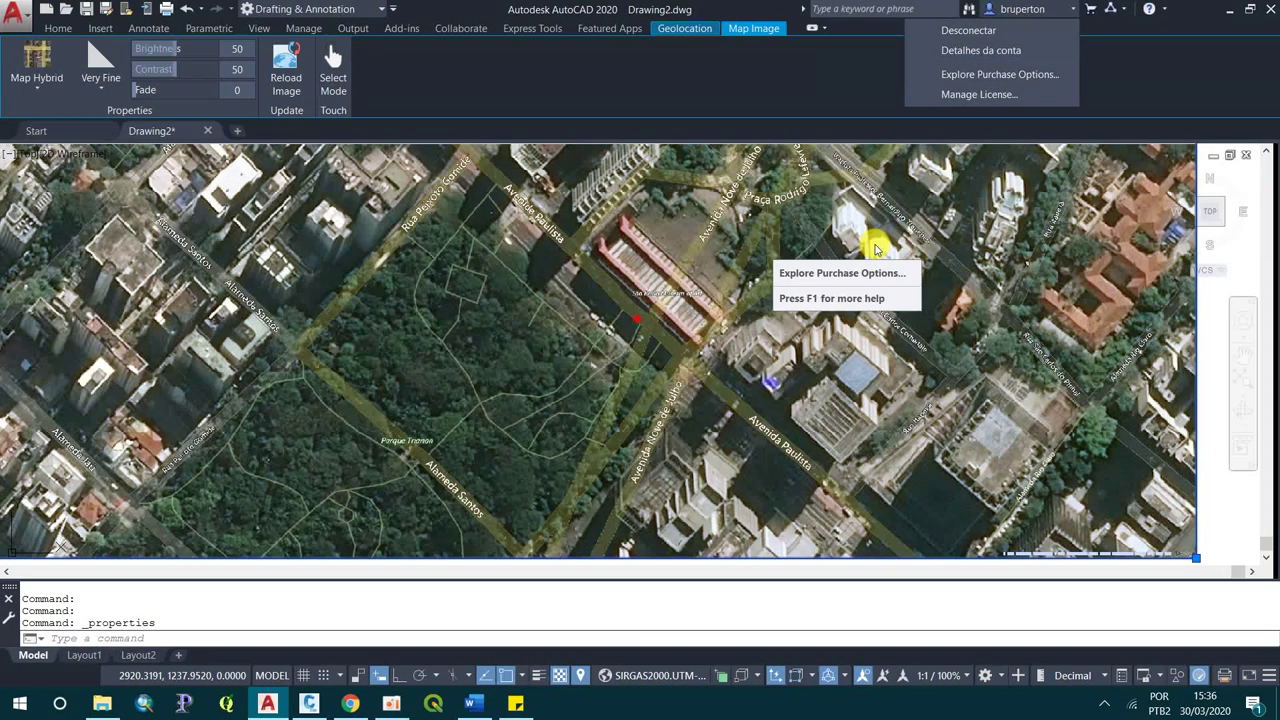
pyautogui.click(757, 275)
pyautogui.scroll(-2, 721, 313)
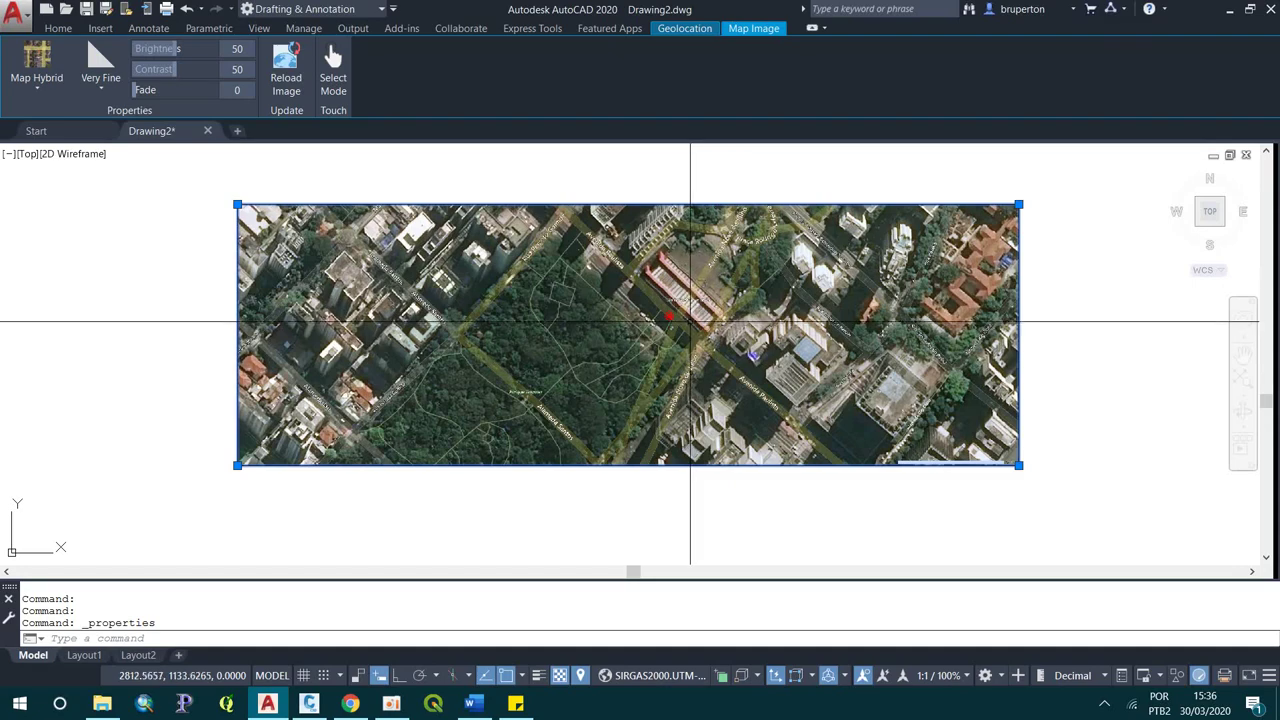
pyautogui.scroll(2, 690, 322)
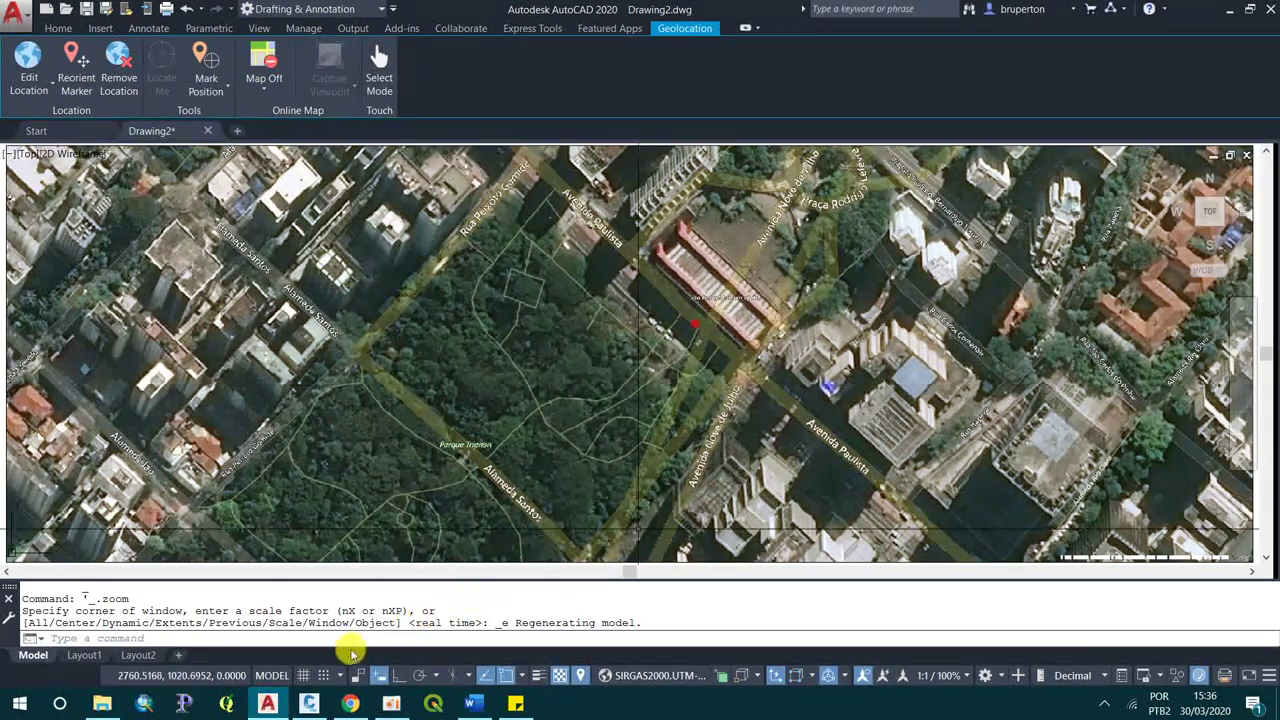
pyautogui.click(311, 702)
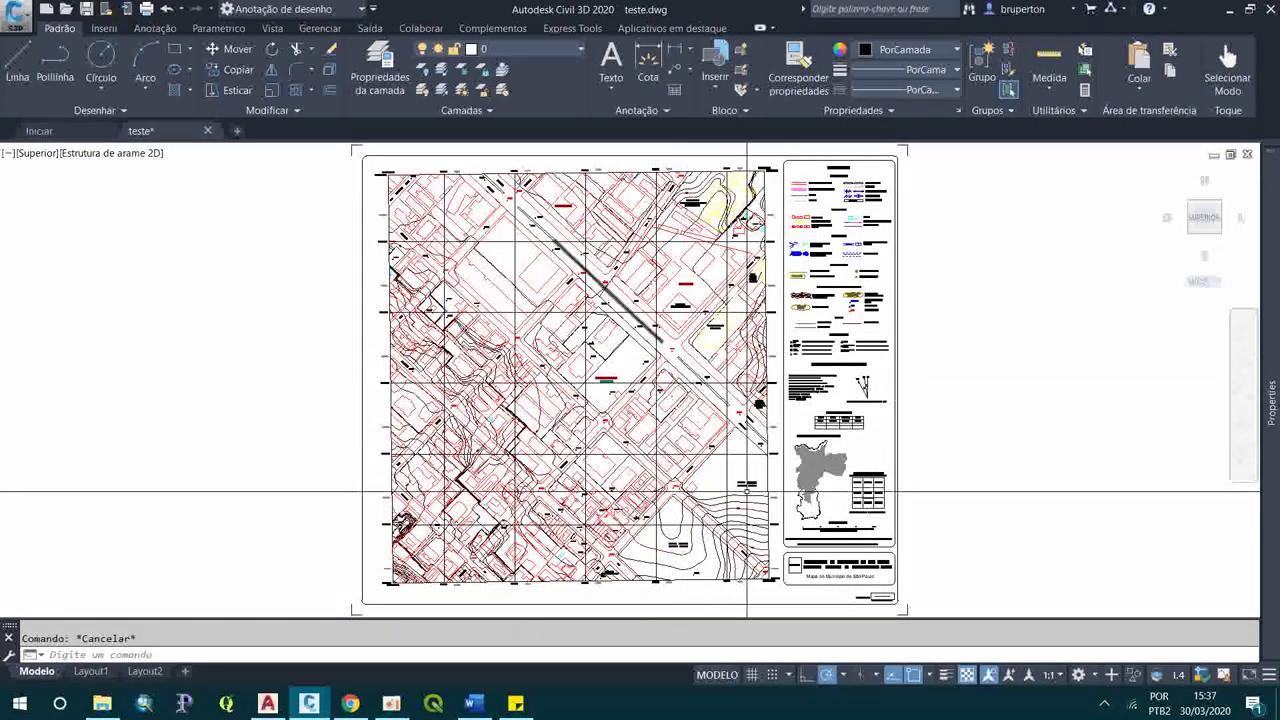
# - Zoom in and out around the legend and scale bar of the map sheet
pyautogui.scroll(2, 749, 491)
pyautogui.scroll(3, 755, 557)
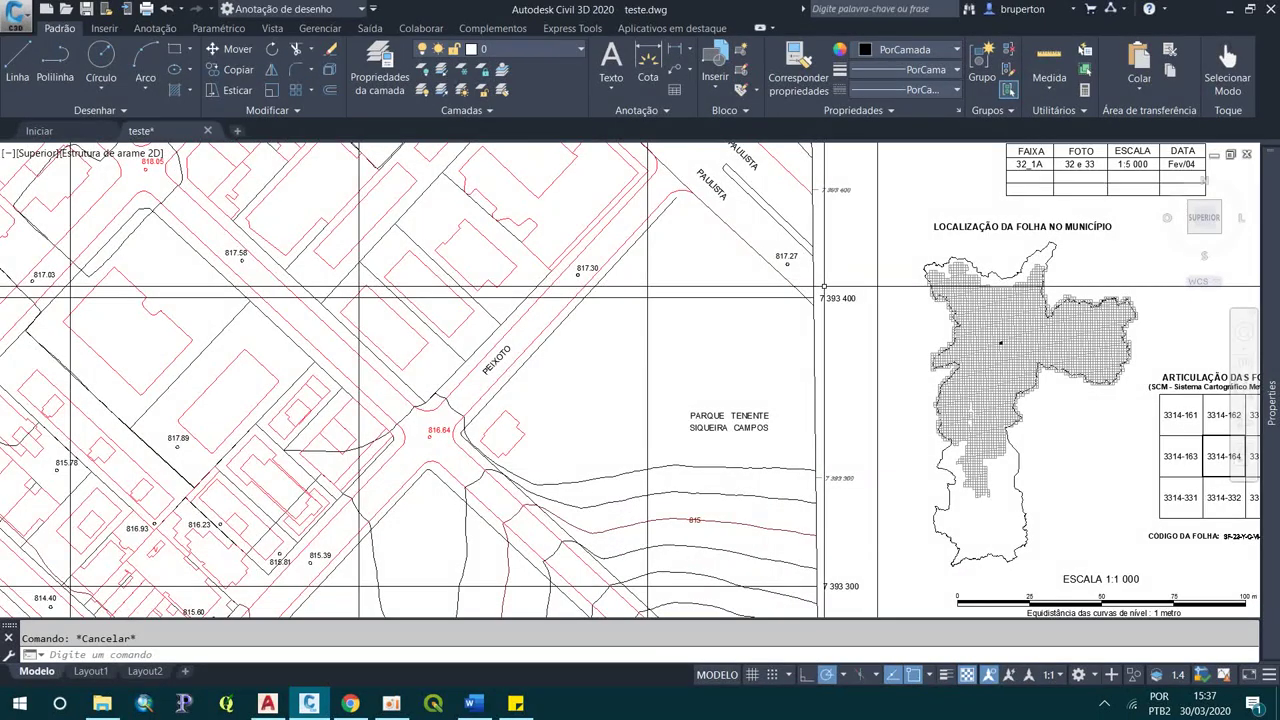
pyautogui.scroll(-3, 787, 427)
pyautogui.scroll(3, 787, 427)
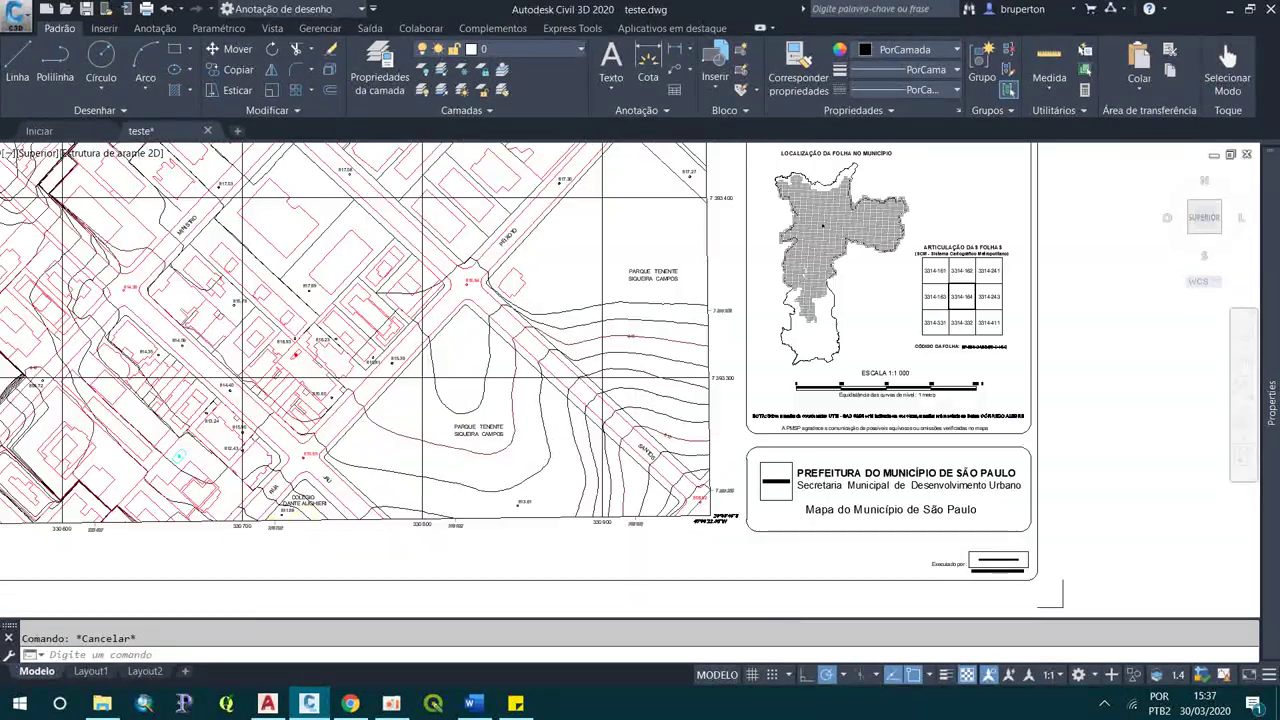
pyautogui.scroll(3, 787, 427)
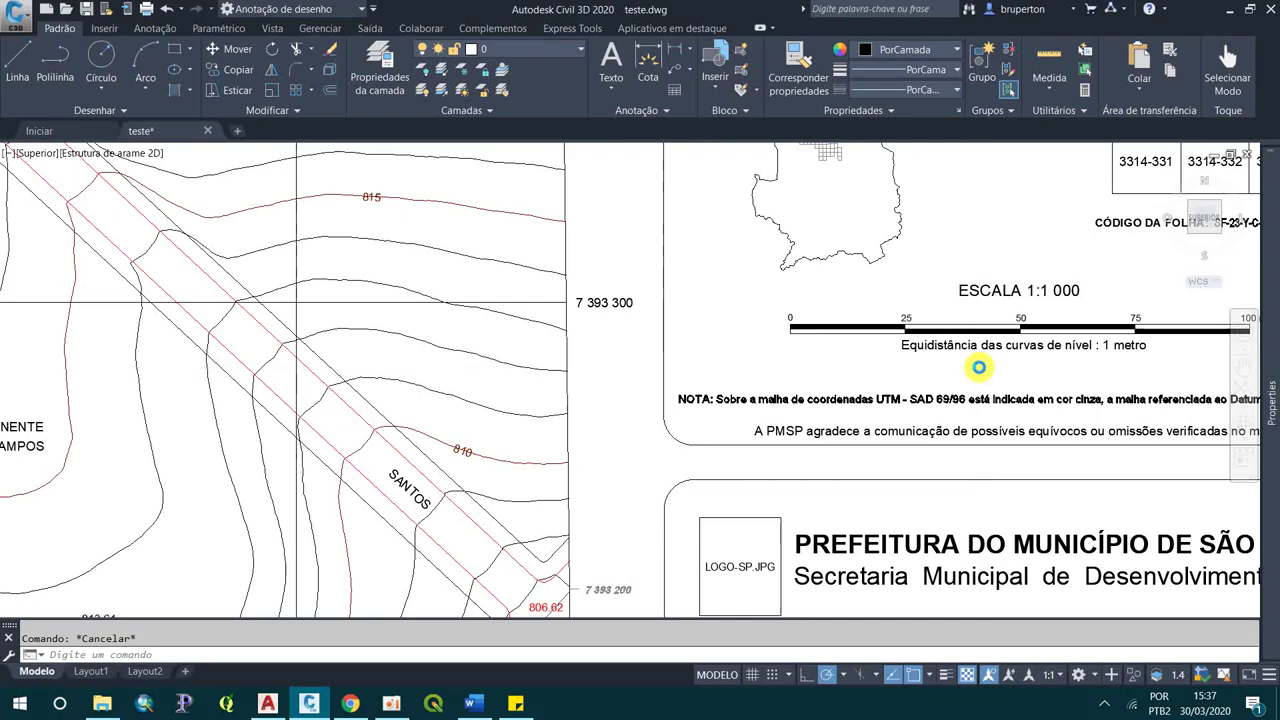
pyautogui.scroll(2, 995, 387)
pyautogui.scroll(-2, 517, 398)
pyautogui.scroll(2, 830, 440)
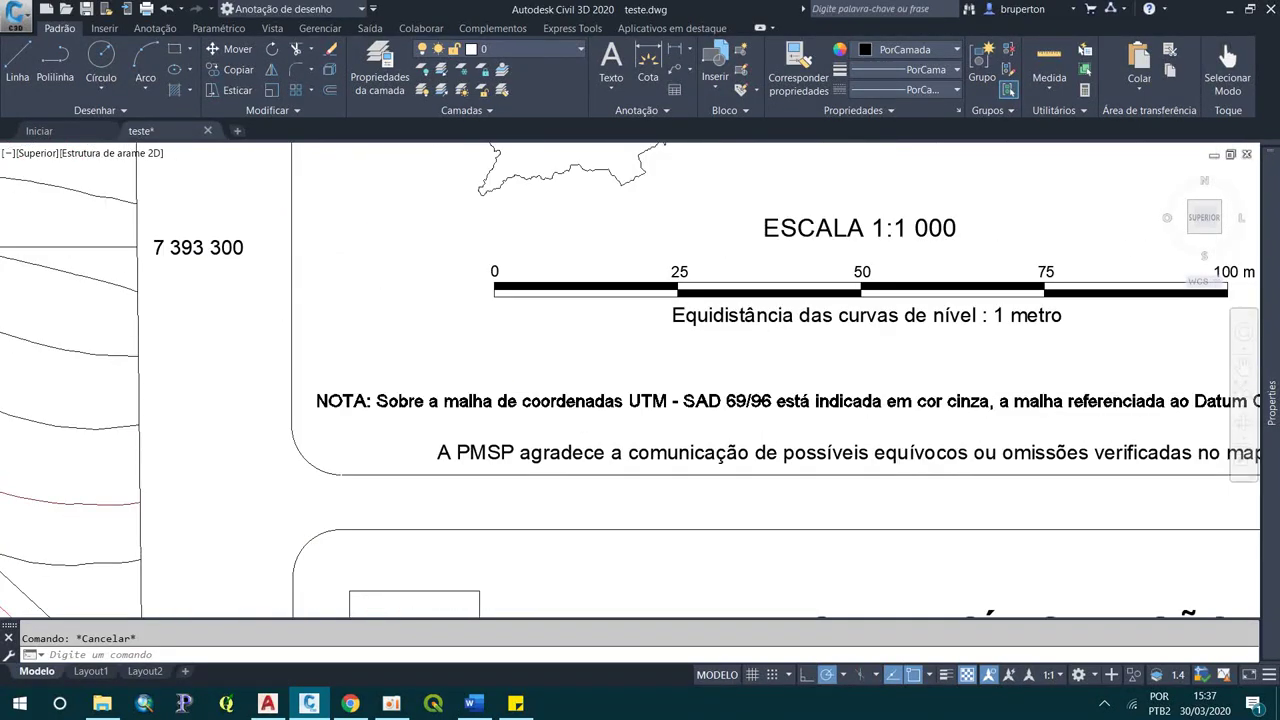
pyautogui.scroll(2, 760, 400)
pyautogui.scroll(-2, 661, 386)
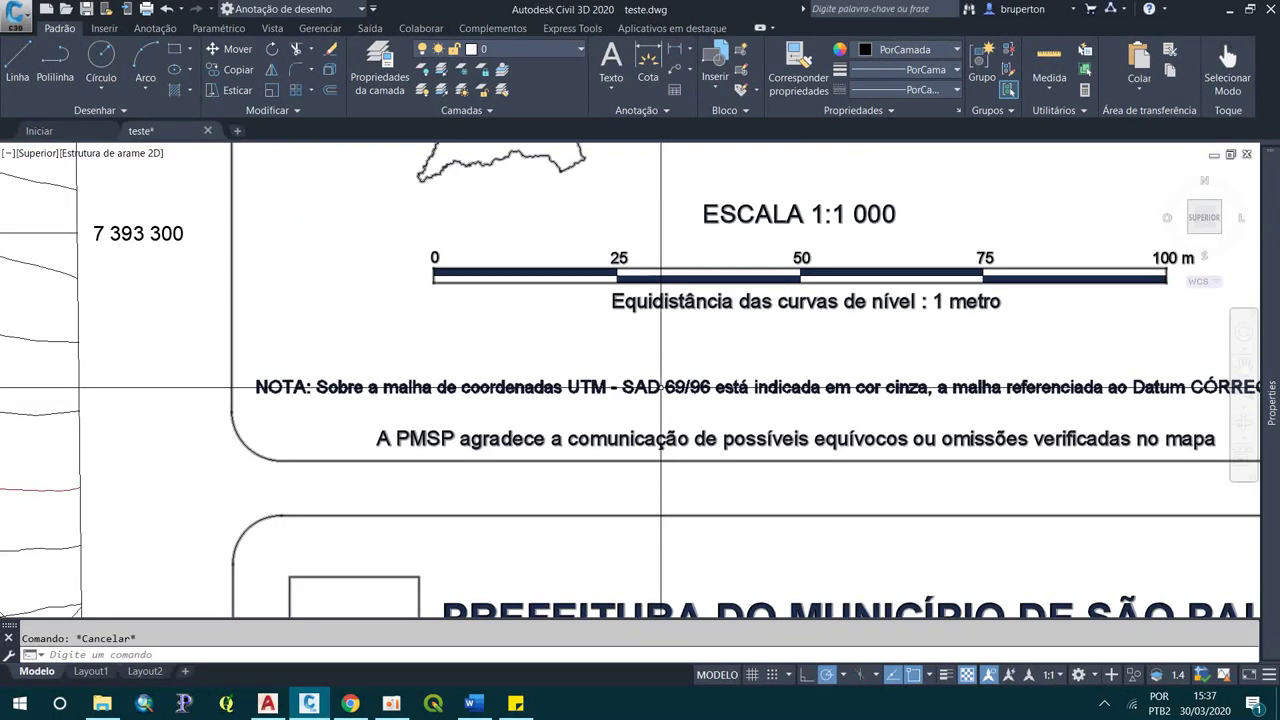
pyautogui.scroll(-2, 661, 386)
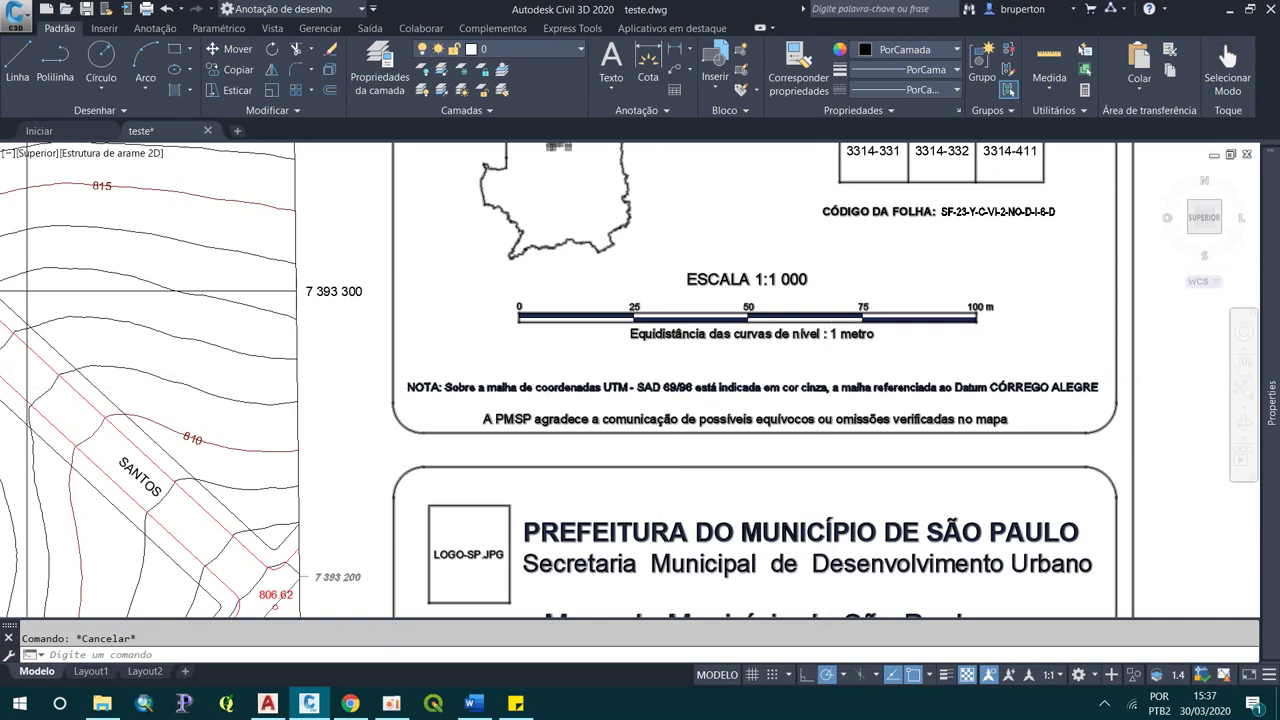
pyautogui.scroll(-1, 848, 380)
pyautogui.scroll(2, 848, 380)
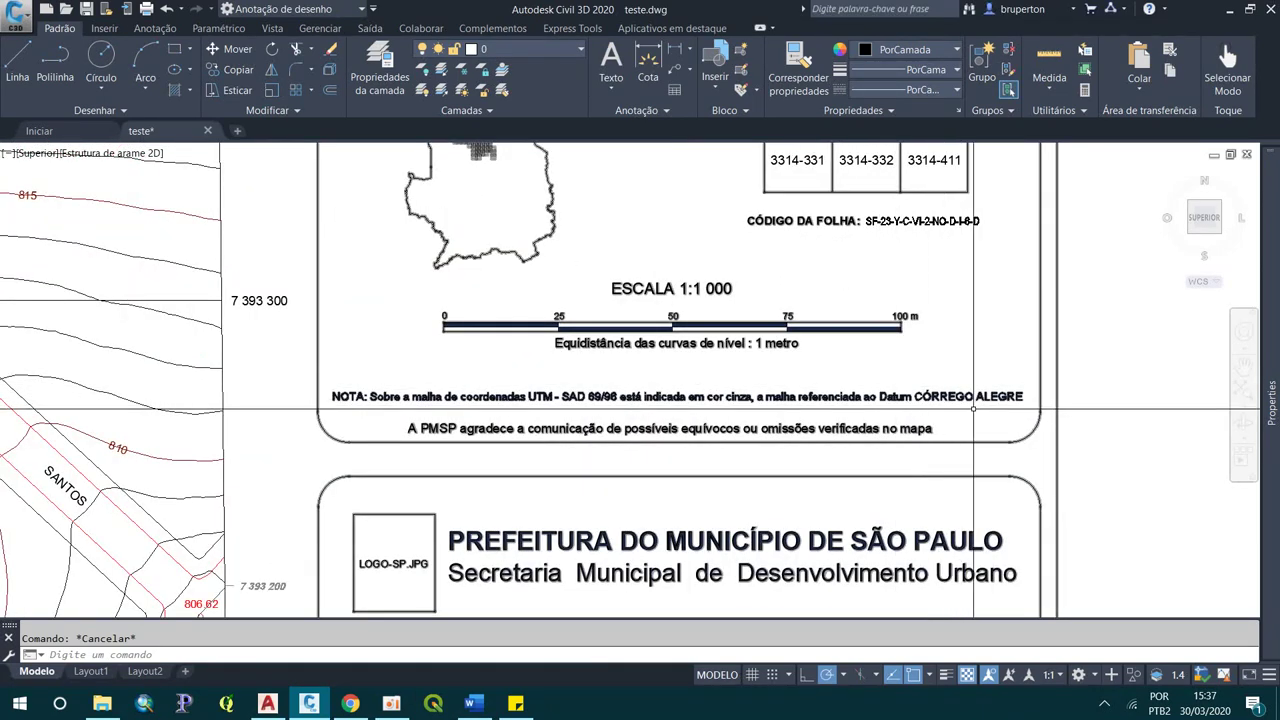
pyautogui.scroll(-2, 915, 450)
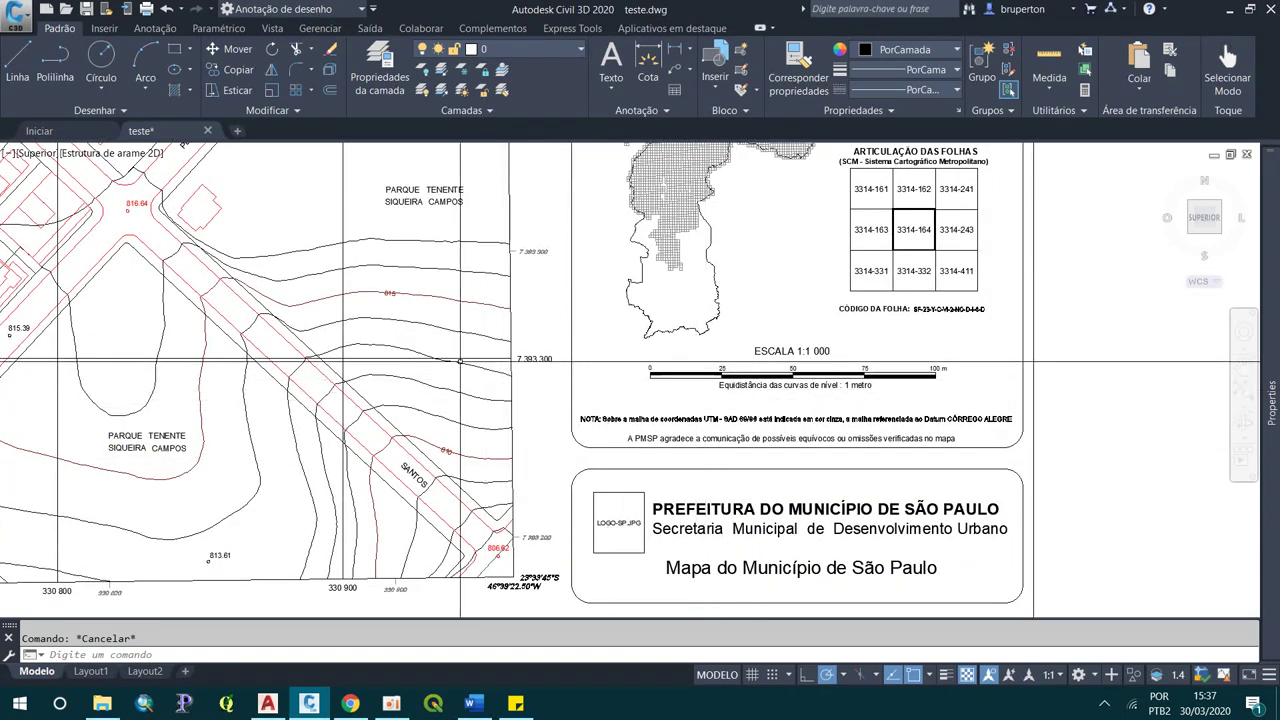
pyautogui.scroll(2, 456, 358)
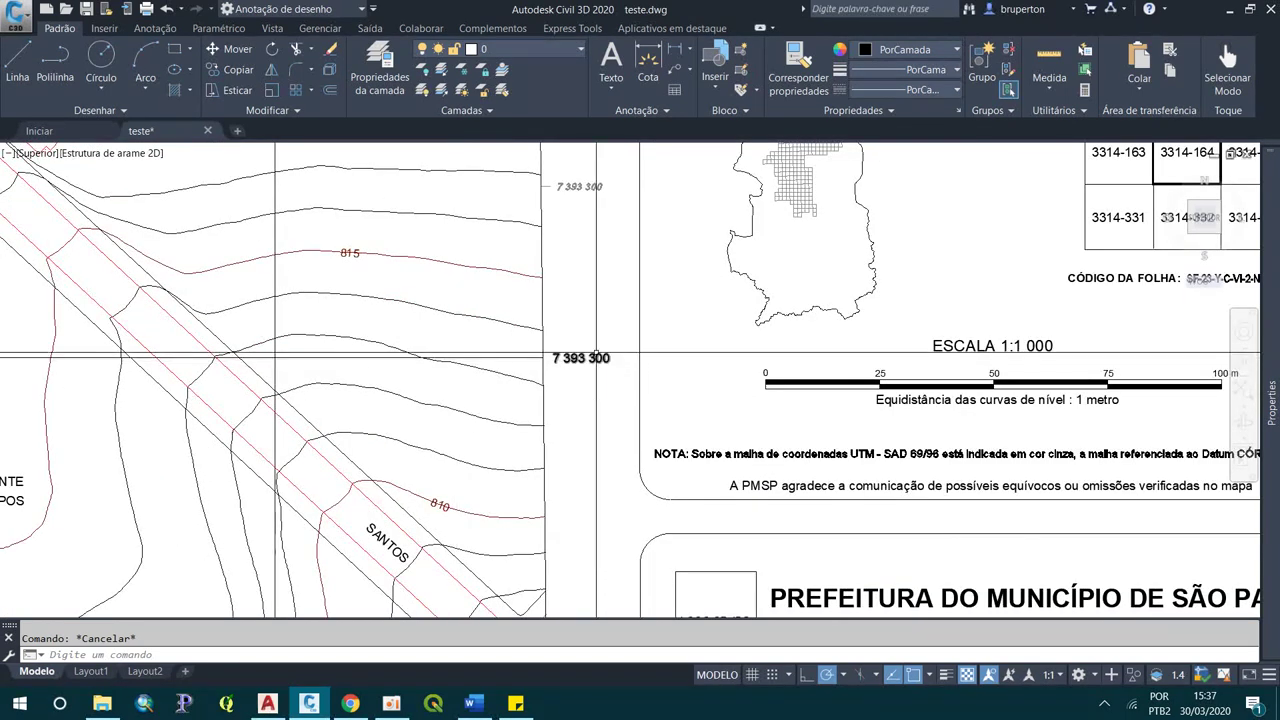
# - Inspect the 7 393 300 grid label, then zoom extents to show the whole sheet
pyautogui.click(562, 173)
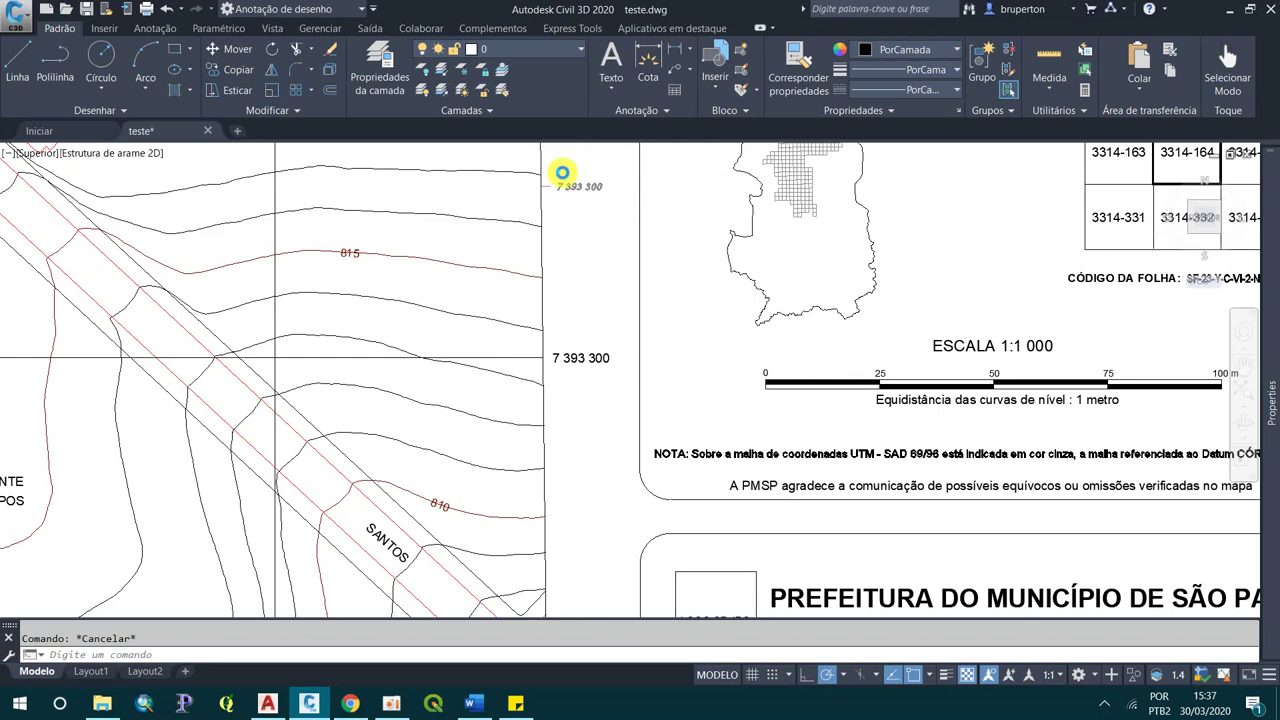
pyautogui.scroll(4, 561, 180)
pyautogui.scroll(-2, 558, 192)
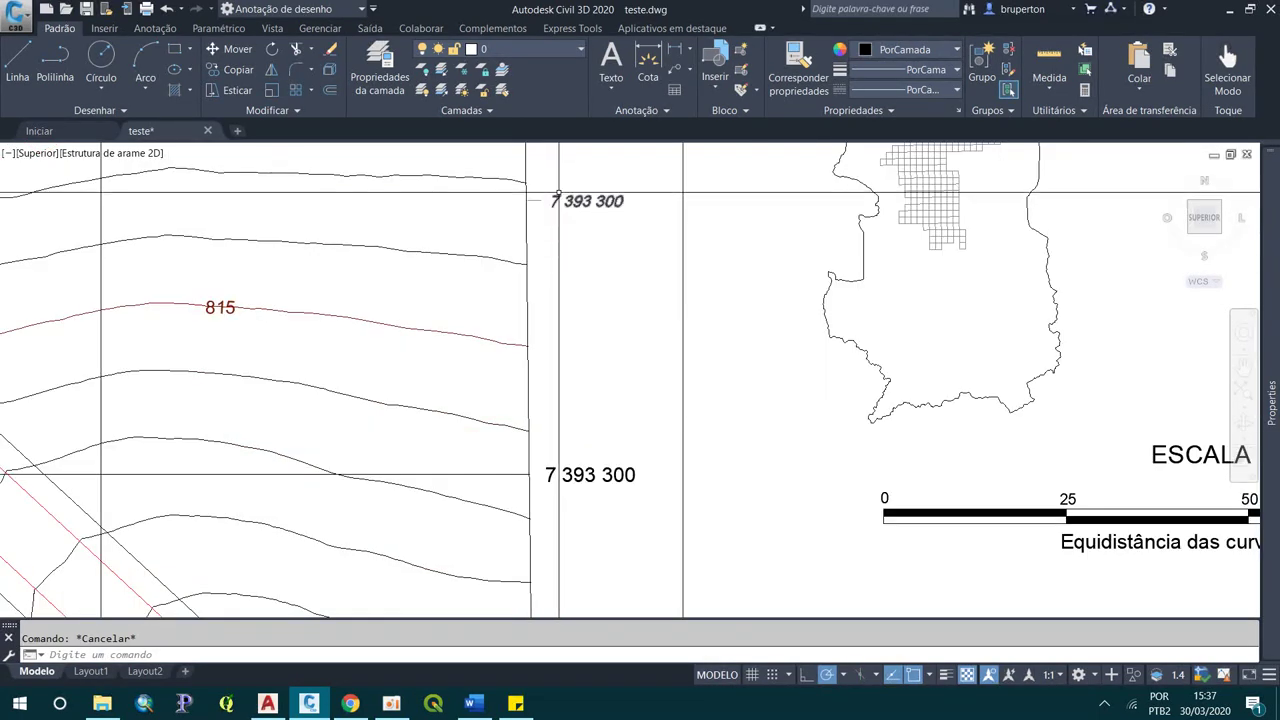
pyautogui.scroll(-2, 637, 449)
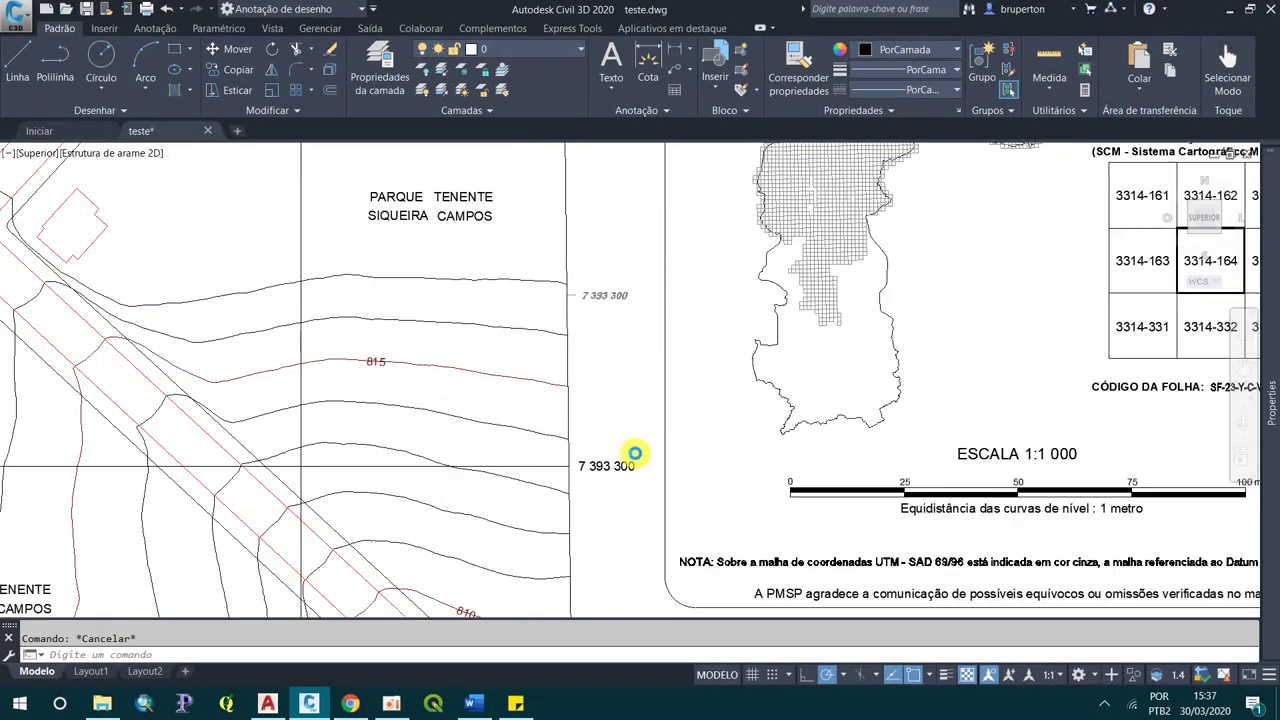
pyautogui.scroll(-2, 500, 380)
pyautogui.scroll(2, 376, 303)
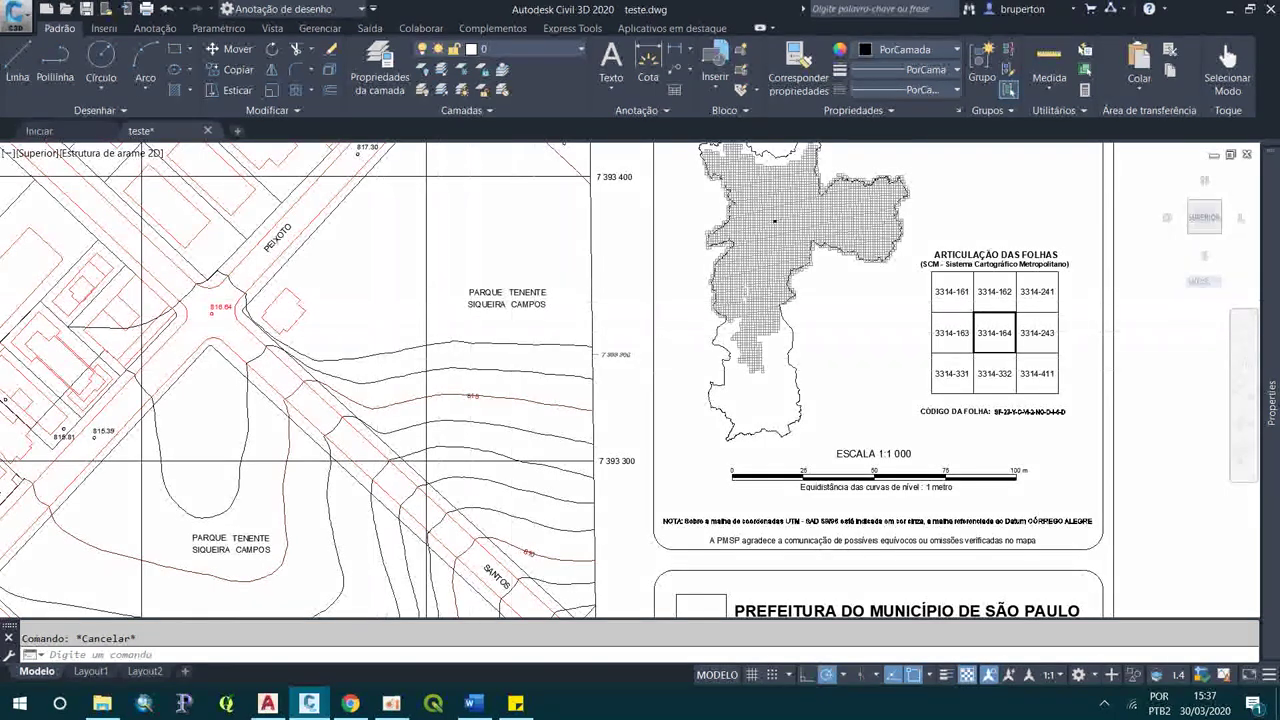
pyautogui.scroll(-3, 580, 378)
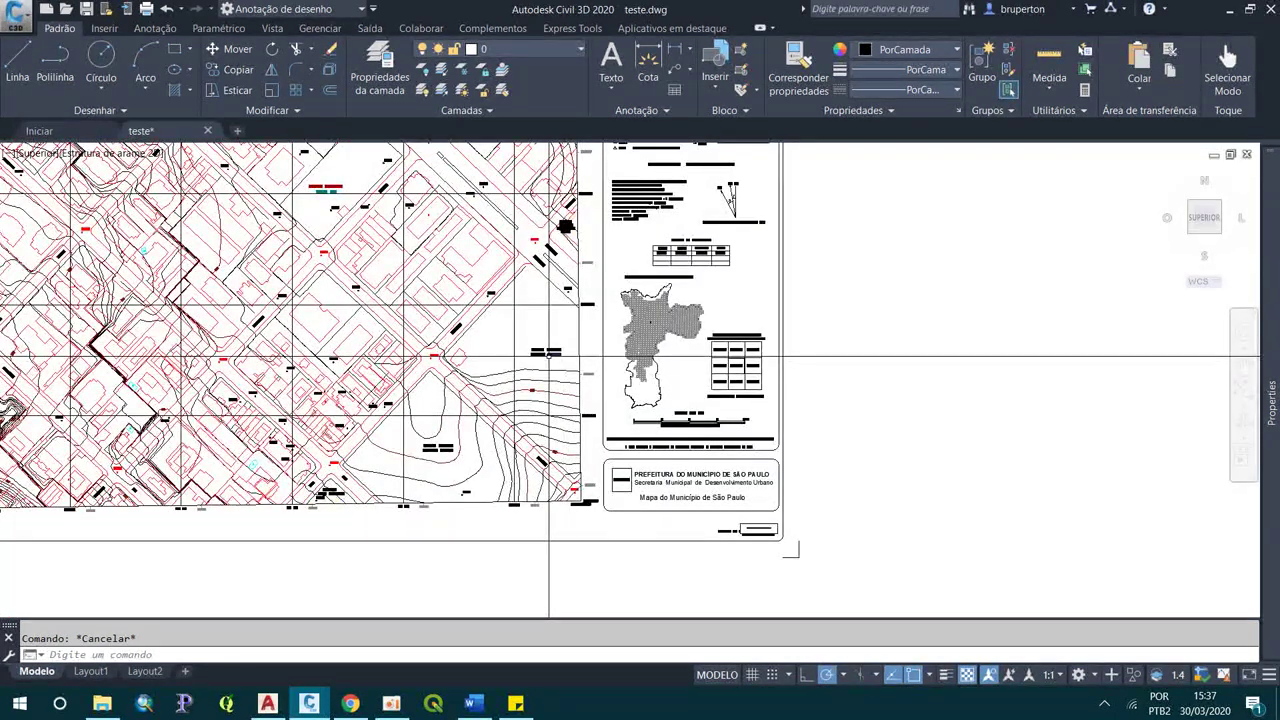
pyautogui.middleClick(549, 357)
pyautogui.write('EDIT')
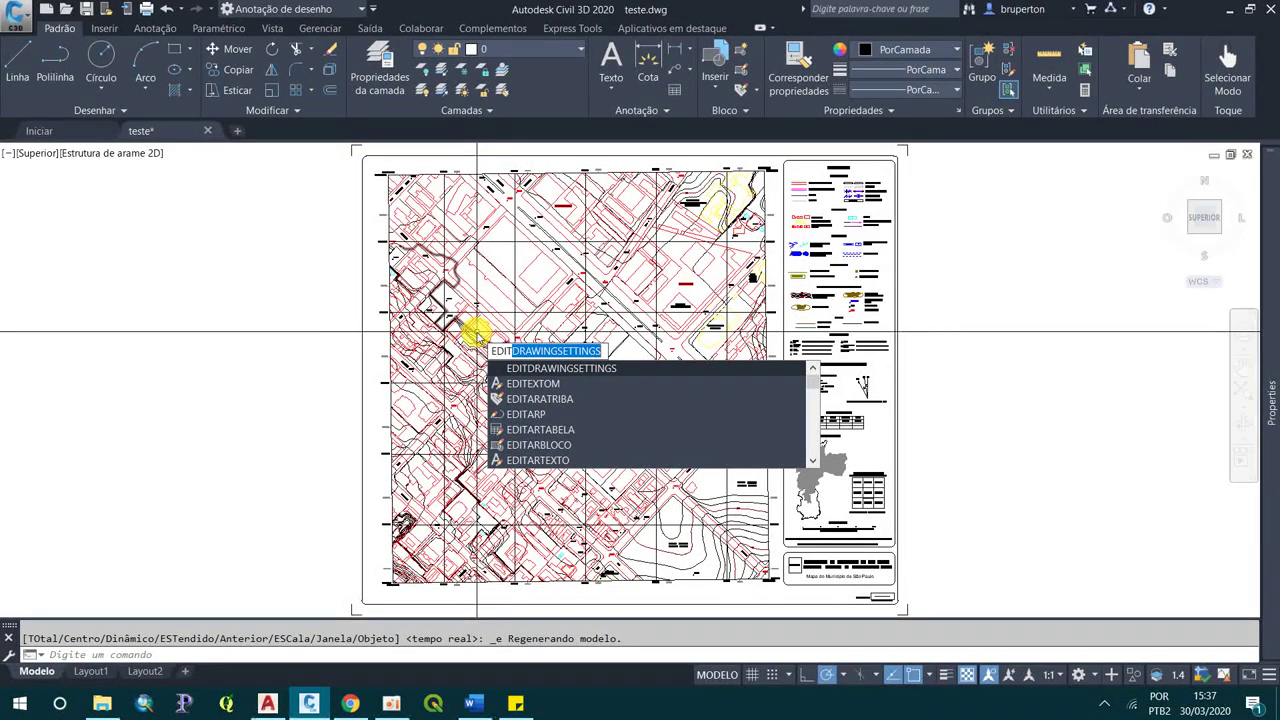
# - Open Drawing Settings via EDITDRAWINGSETTINGS, showing Metros units and no coordinate system
pyautogui.press('Escape')
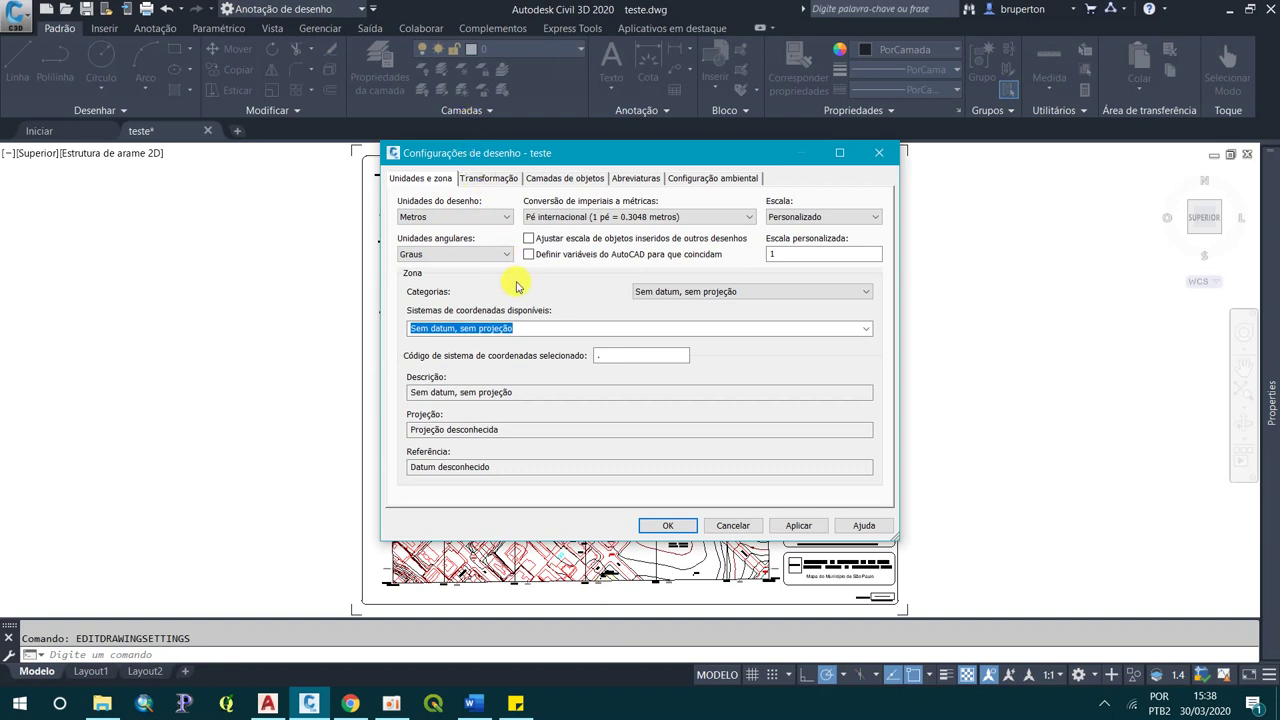
# - Set Categorias to Brasil and browse the Brazilian coordinate systems list
pyautogui.click(686, 291)
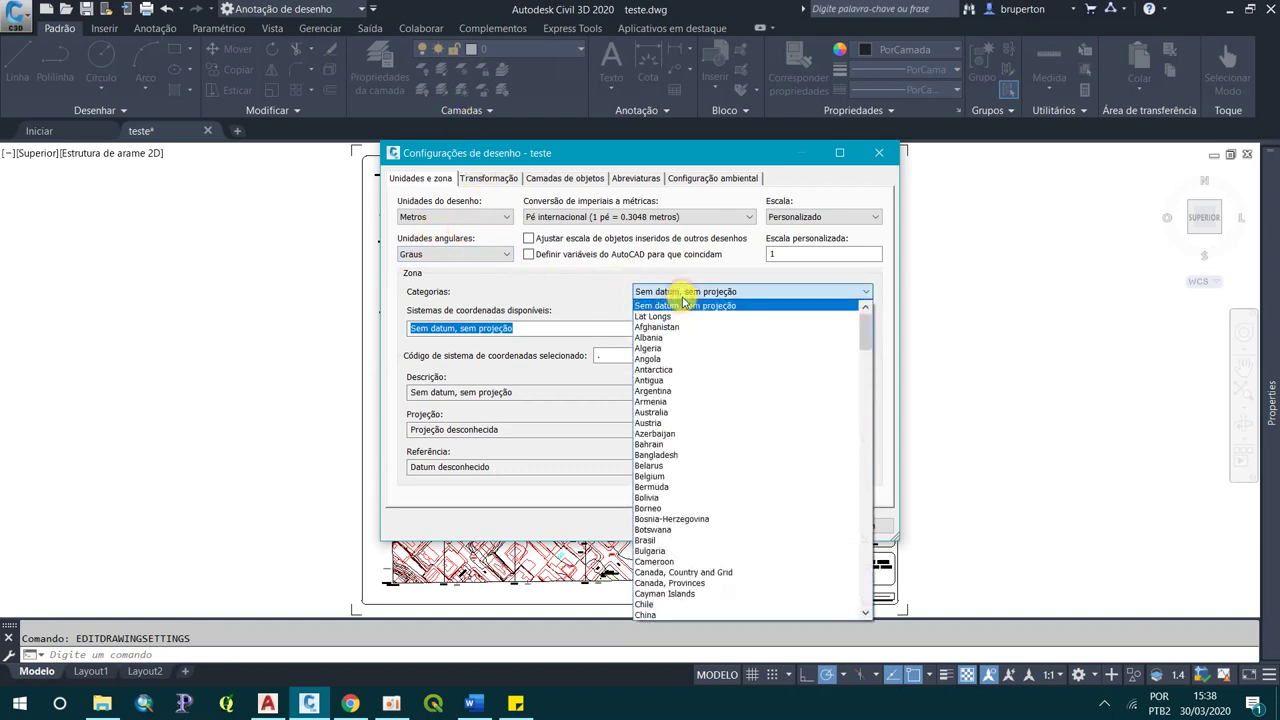
pyautogui.click(667, 551)
pyautogui.click(706, 292)
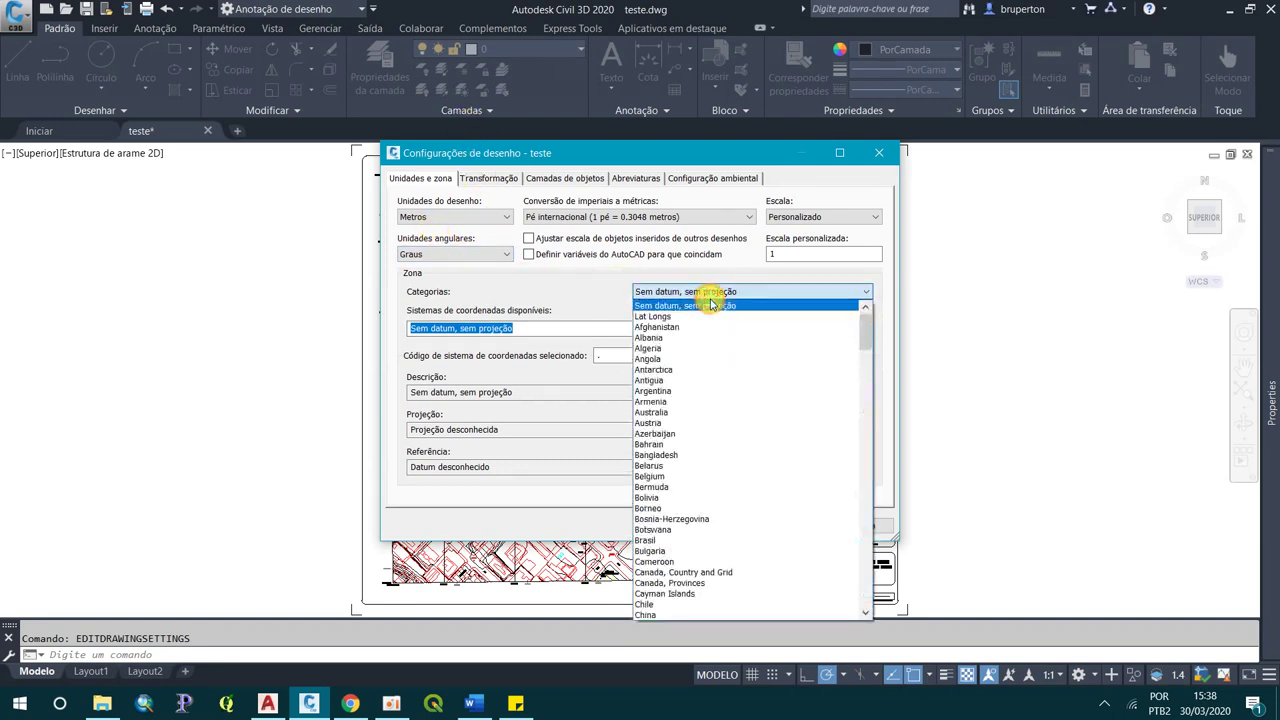
pyautogui.click(648, 539)
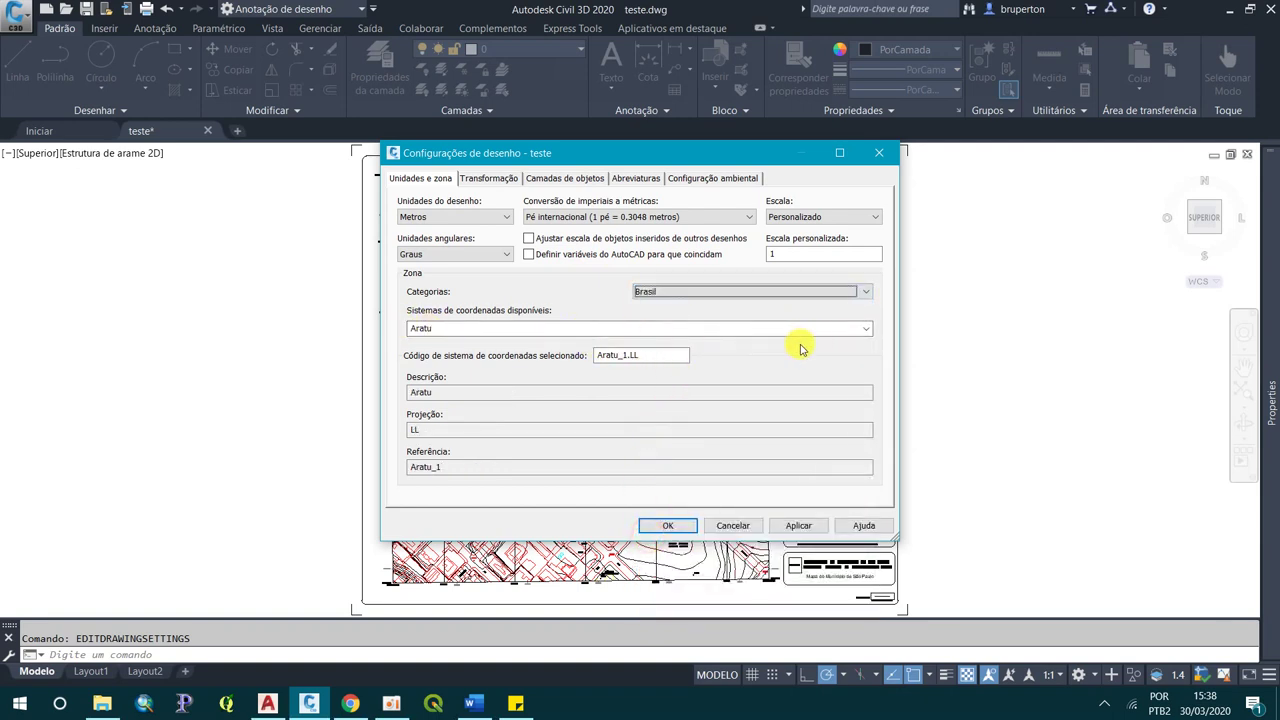
pyautogui.click(862, 331)
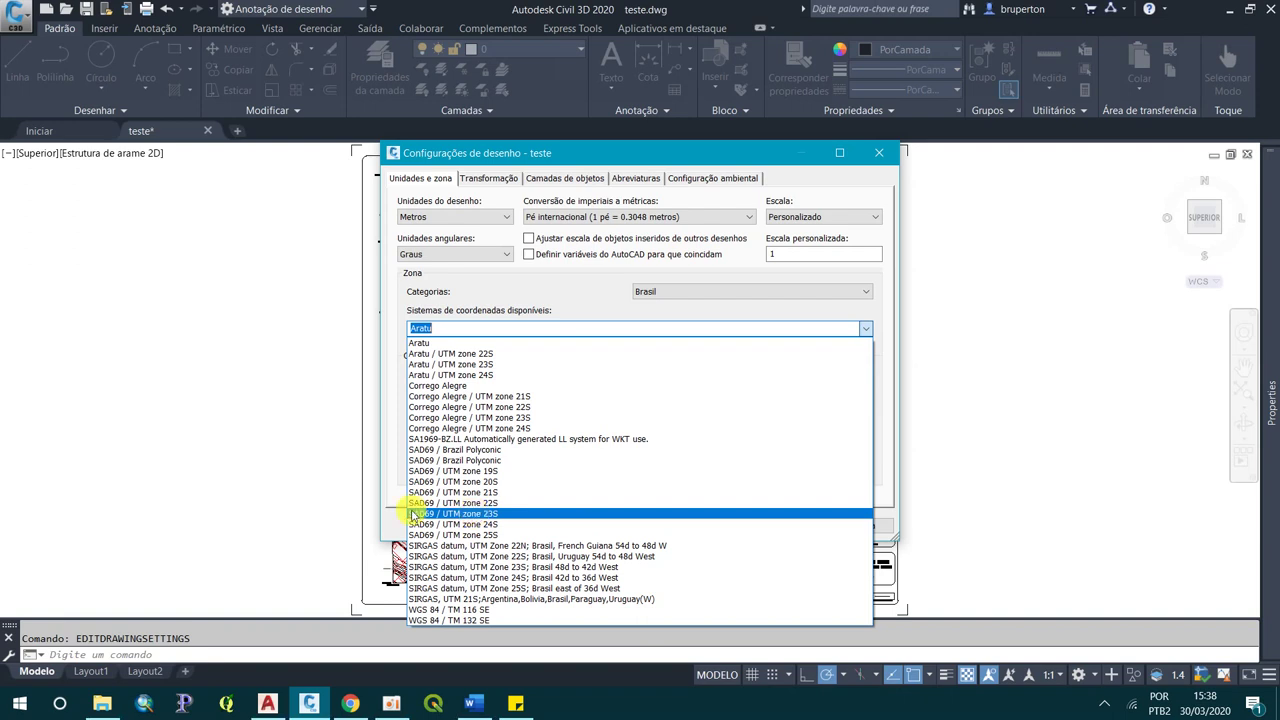
# - Launch Google Earth Pro from the Windows Start menu
pyautogui.click(20, 703)
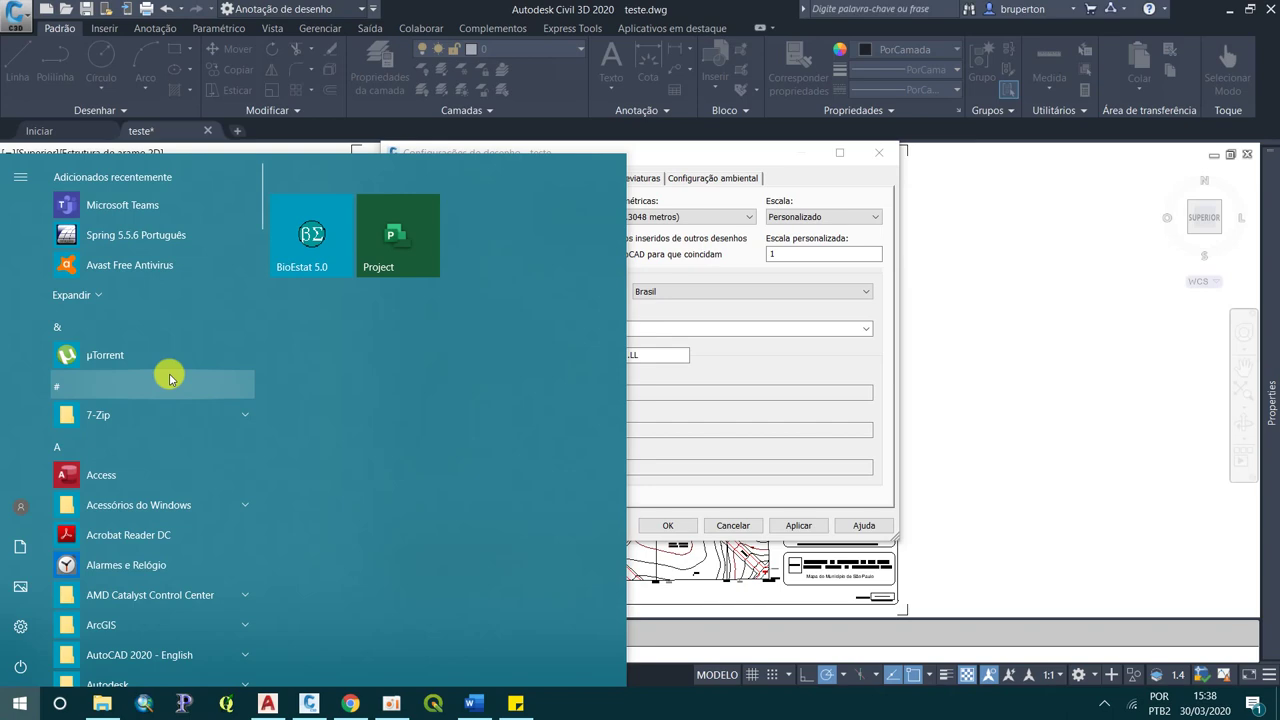
pyautogui.click(170, 376)
pyautogui.write('google')
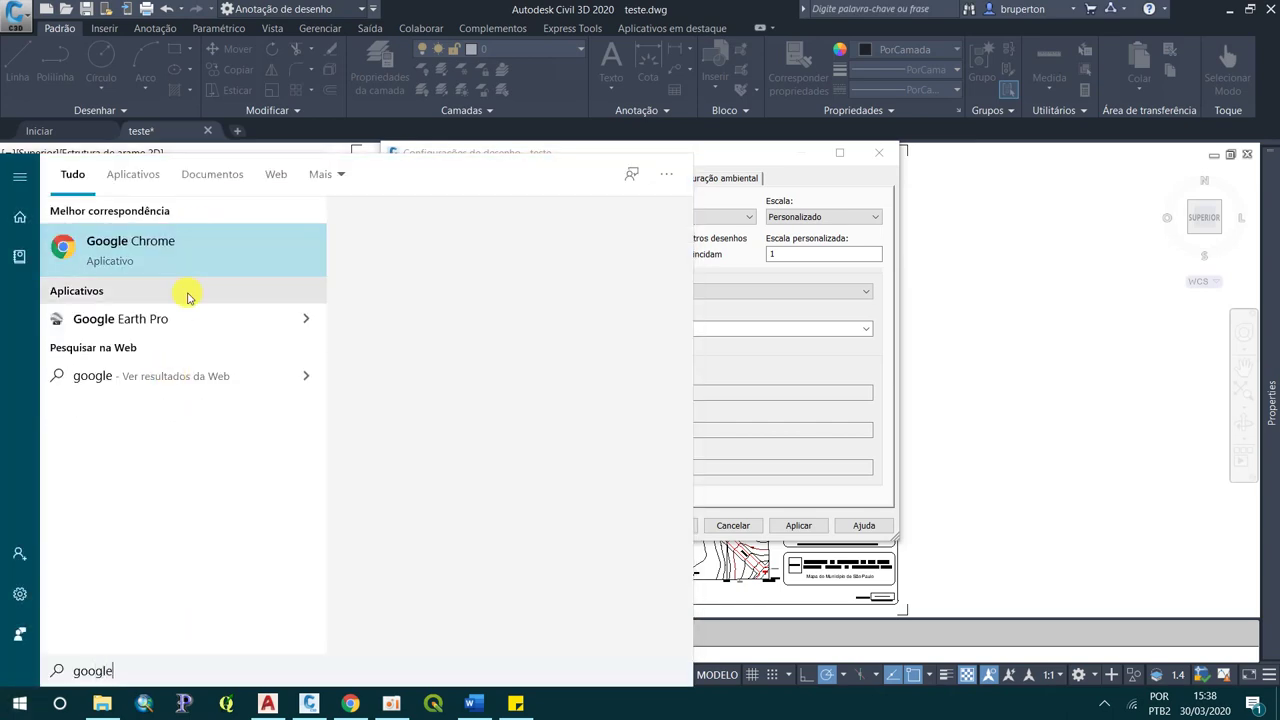
pyautogui.click(183, 319)
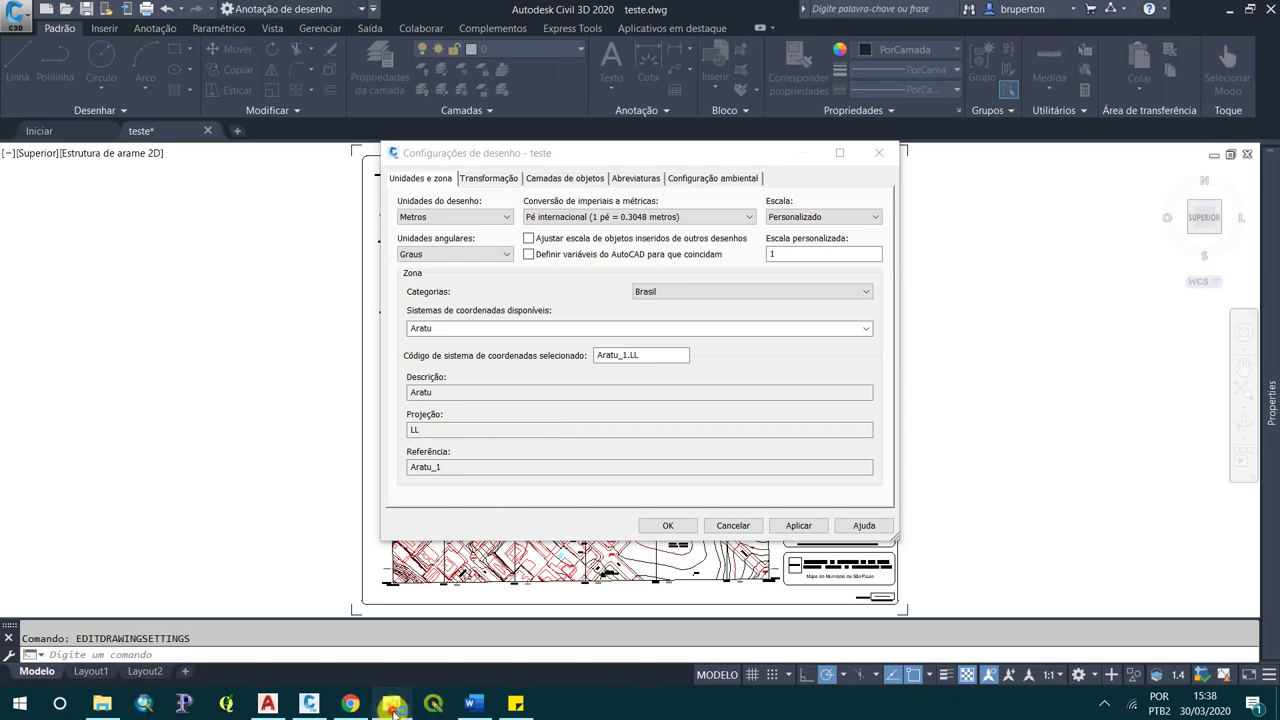
pyautogui.click(361, 526)
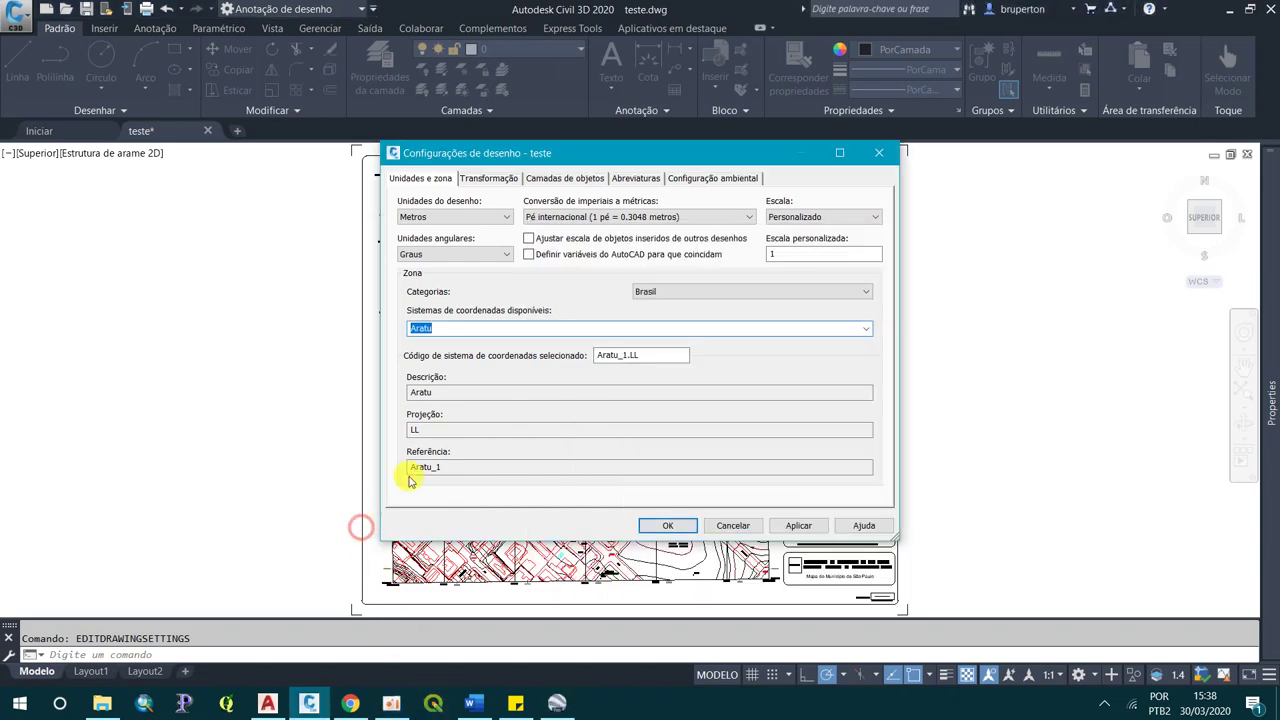
# - Return to Civil 3D and cancel Drawing Settings without applying changes
pyautogui.click(560, 670)
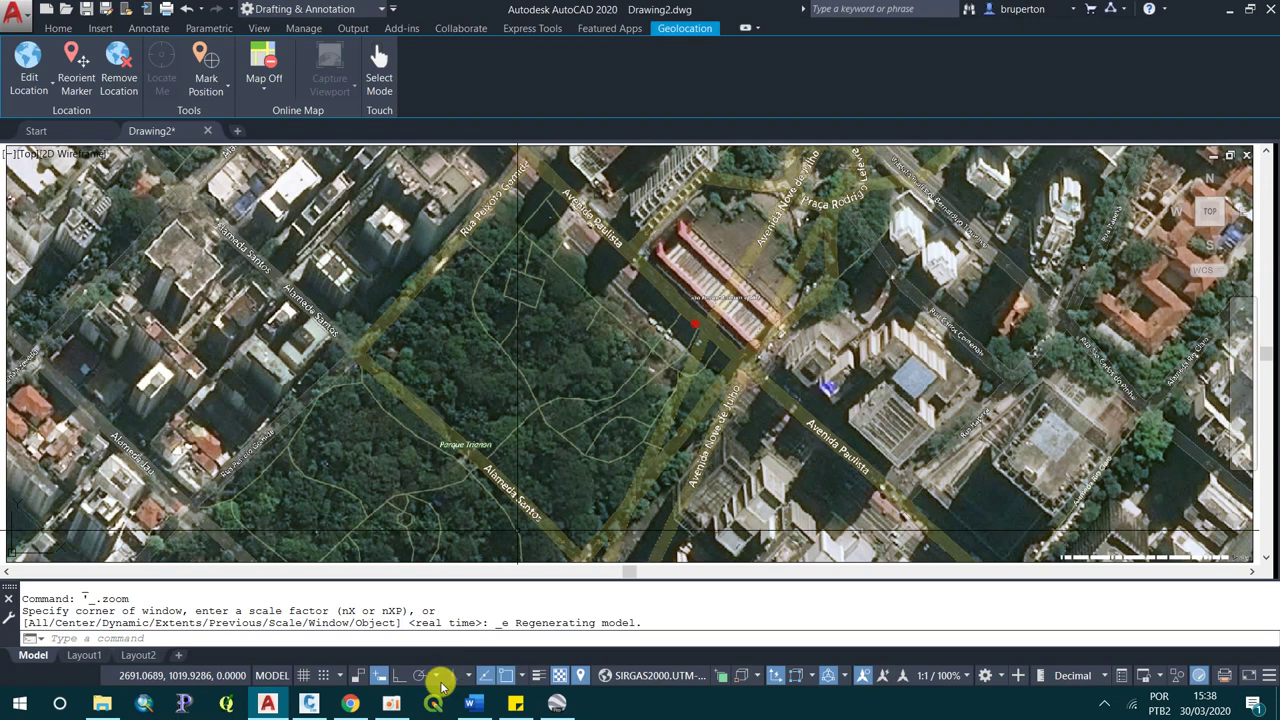
pyautogui.click(309, 703)
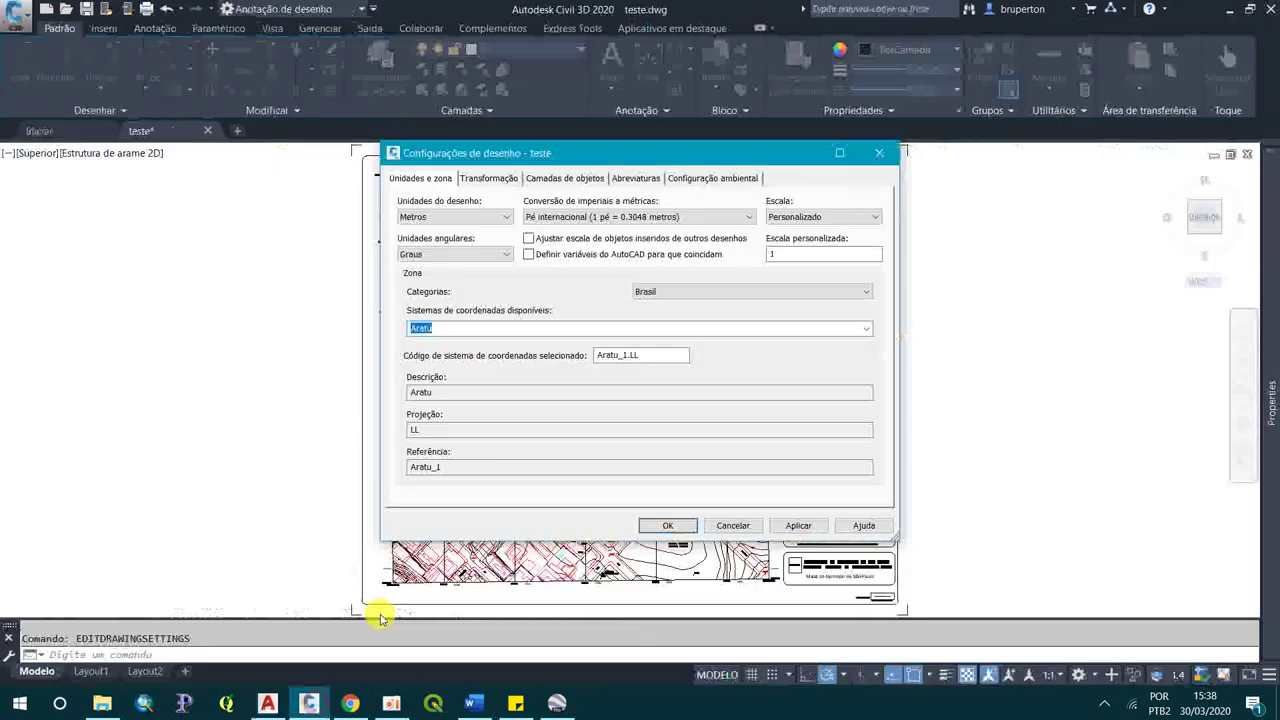
pyautogui.click(722, 527)
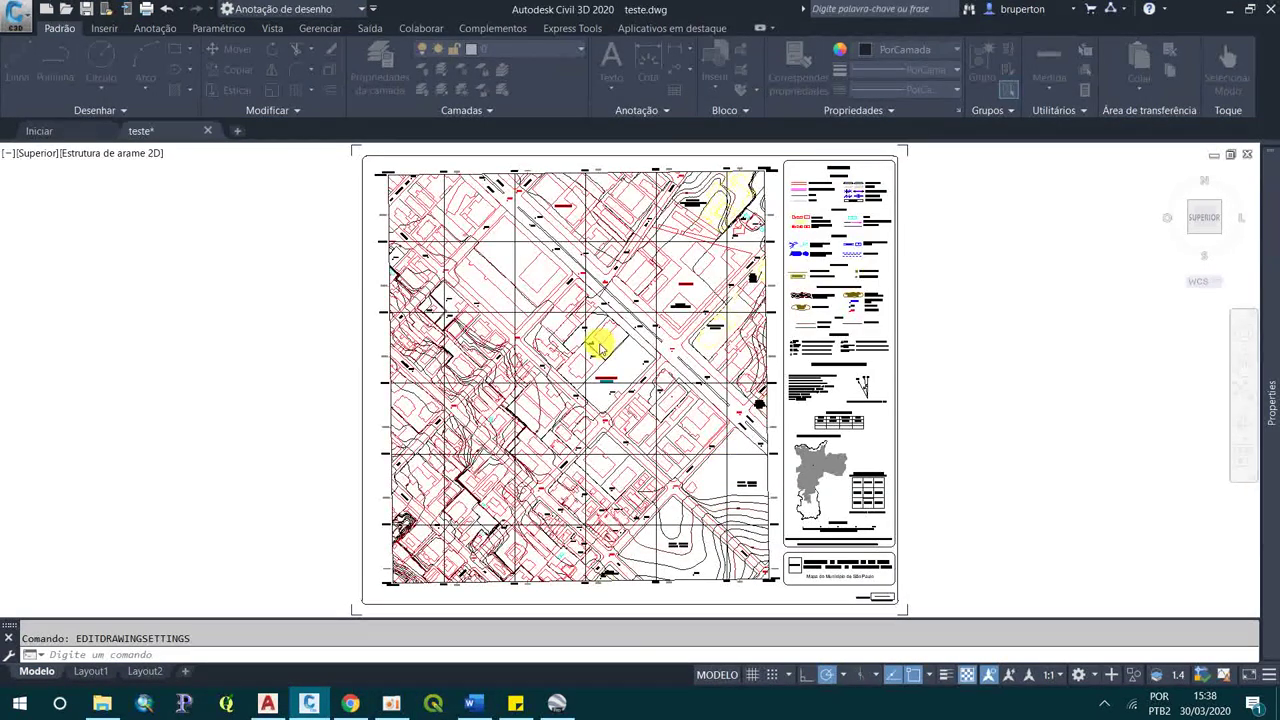
# - Zoom into the map sheet and cancel the accidental selection window
pyautogui.scroll(5, 598, 340)
pyautogui.click(596, 336)
pyautogui.scroll(2, 598, 330)
pyautogui.scroll(2, 603, 318)
pyautogui.scroll(-6, 599, 330)
pyautogui.press('Escape')
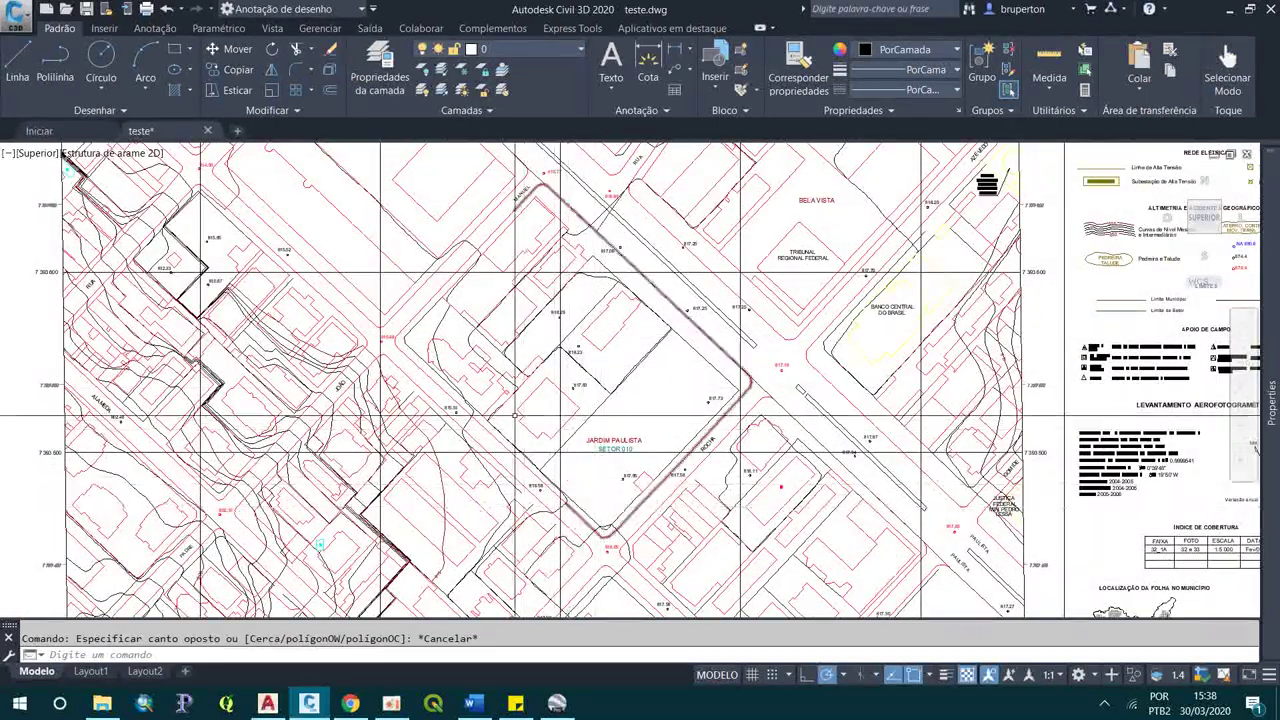
# - Zoom in on the Consolação area near Rua Augusta
pyautogui.scroll(4, 513, 415)
pyautogui.scroll(-4, 465, 295)
pyautogui.scroll(3, 465, 295)
pyautogui.scroll(-5, 490, 420)
pyautogui.scroll(5, 651, 420)
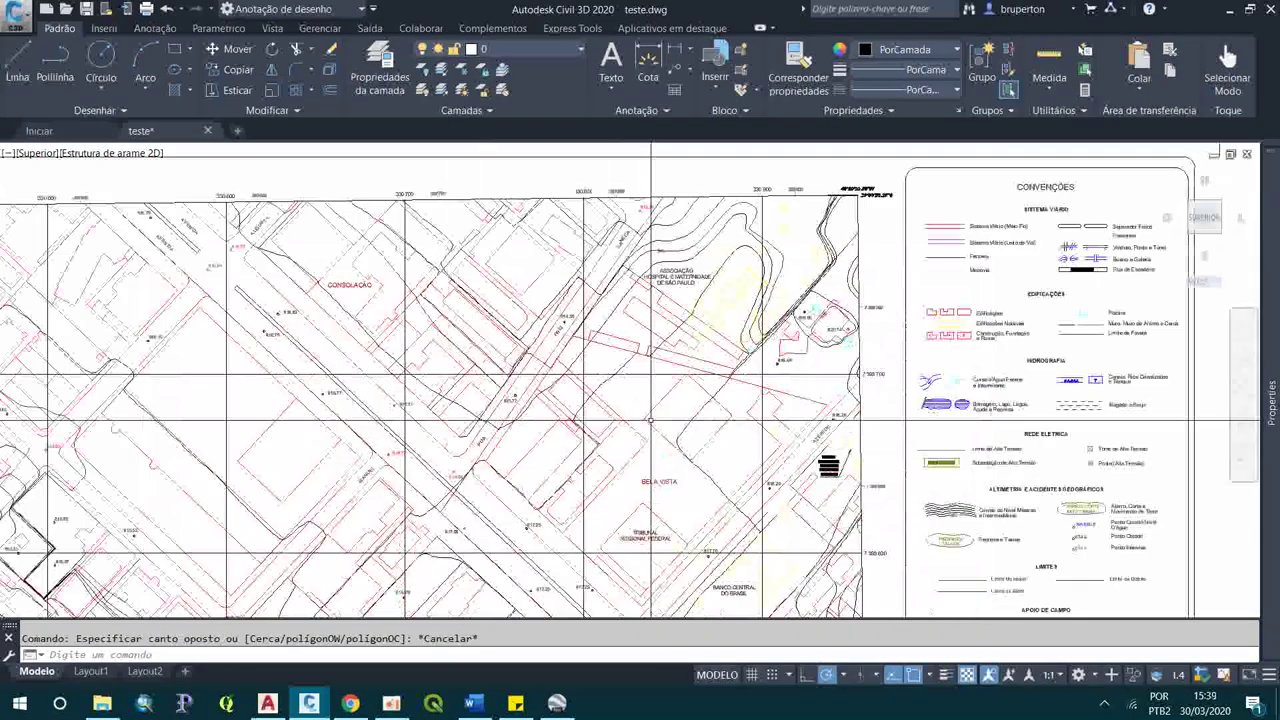
pyautogui.scroll(5, 668, 545)
pyautogui.scroll(-4, 685, 493)
pyautogui.scroll(-3, 685, 492)
pyautogui.scroll(-2, 685, 492)
pyautogui.scroll(5, 257, 214)
pyautogui.scroll(-1, 257, 514)
pyautogui.scroll(-2, 257, 514)
pyautogui.scroll(4, 257, 514)
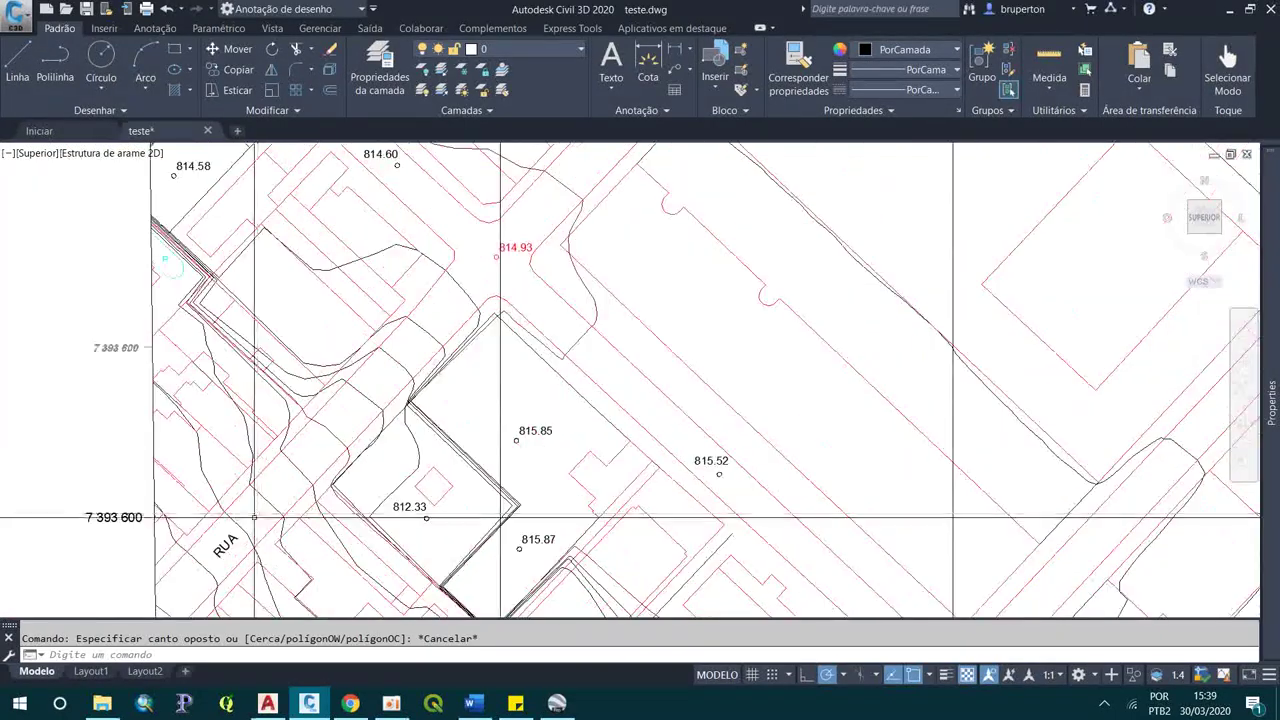
pyautogui.scroll(-3, 257, 514)
pyautogui.scroll(3, 571, 226)
pyautogui.scroll(-1, 550, 256)
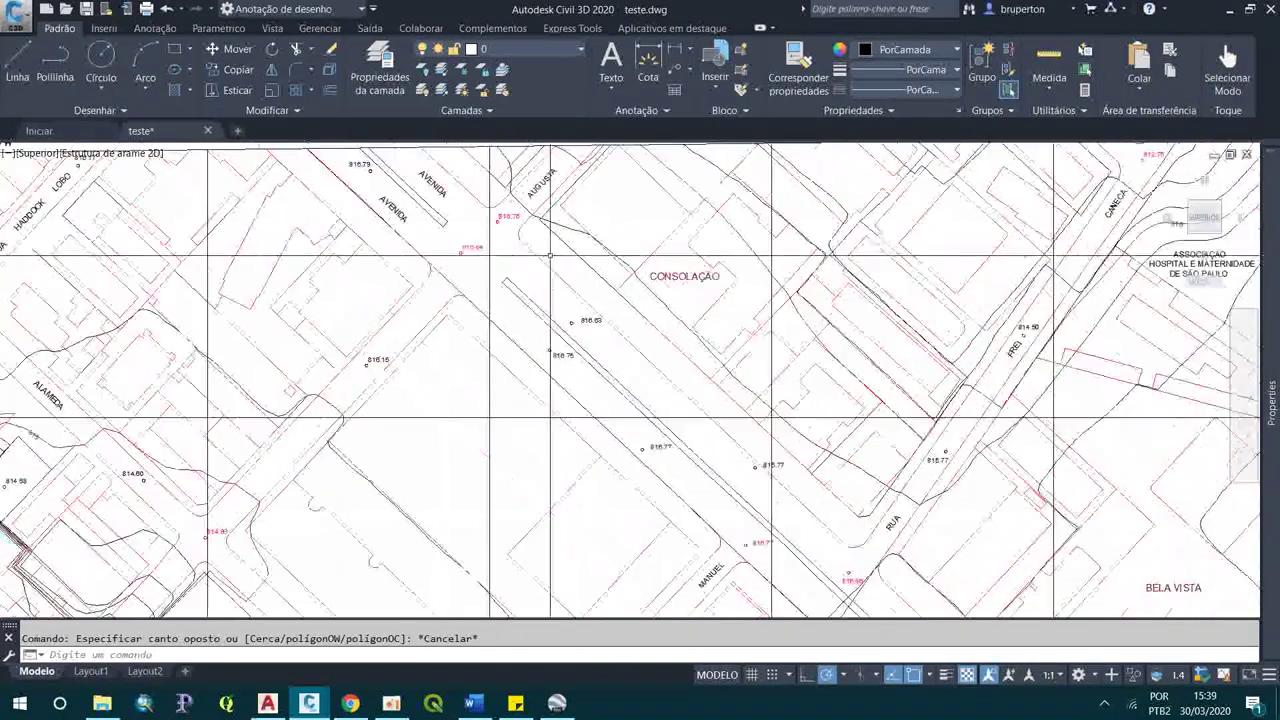
pyautogui.scroll(-3, 550, 256)
pyautogui.click(557, 703)
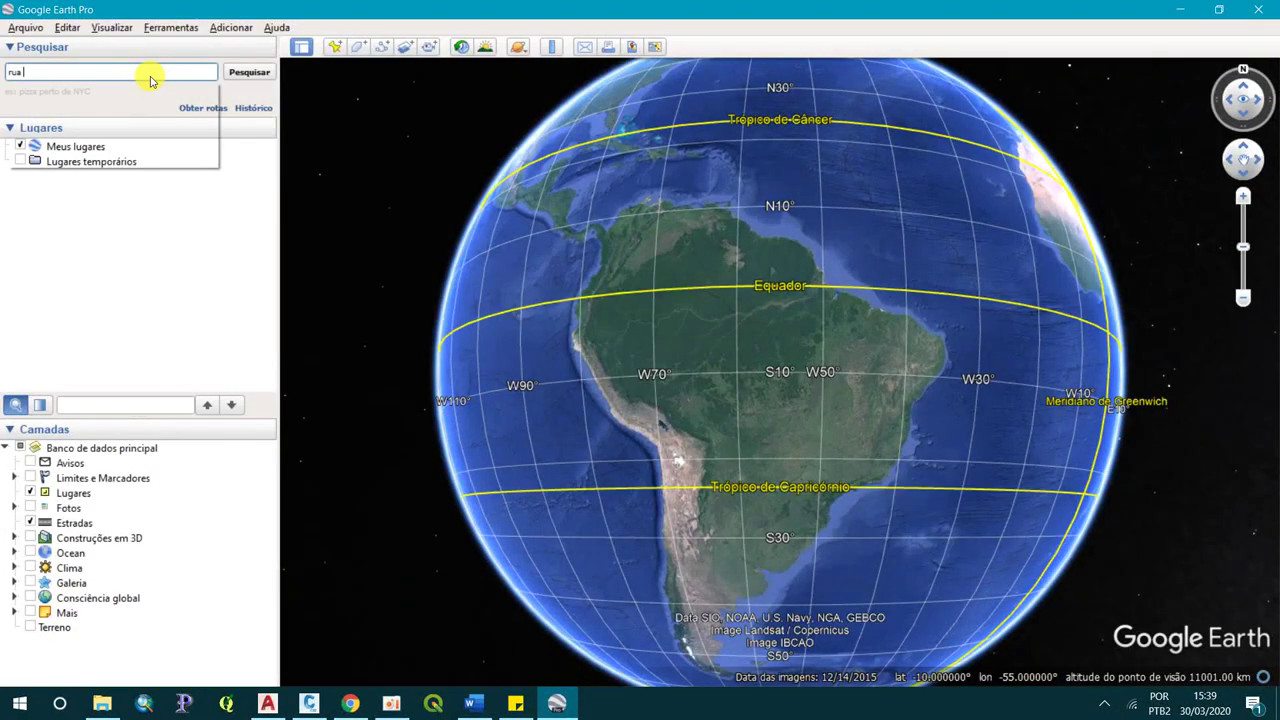
# - Search Google Earth Pro for Rua Augusta, Jardim America, São Paulo and fly there
pyautogui.write('augus')
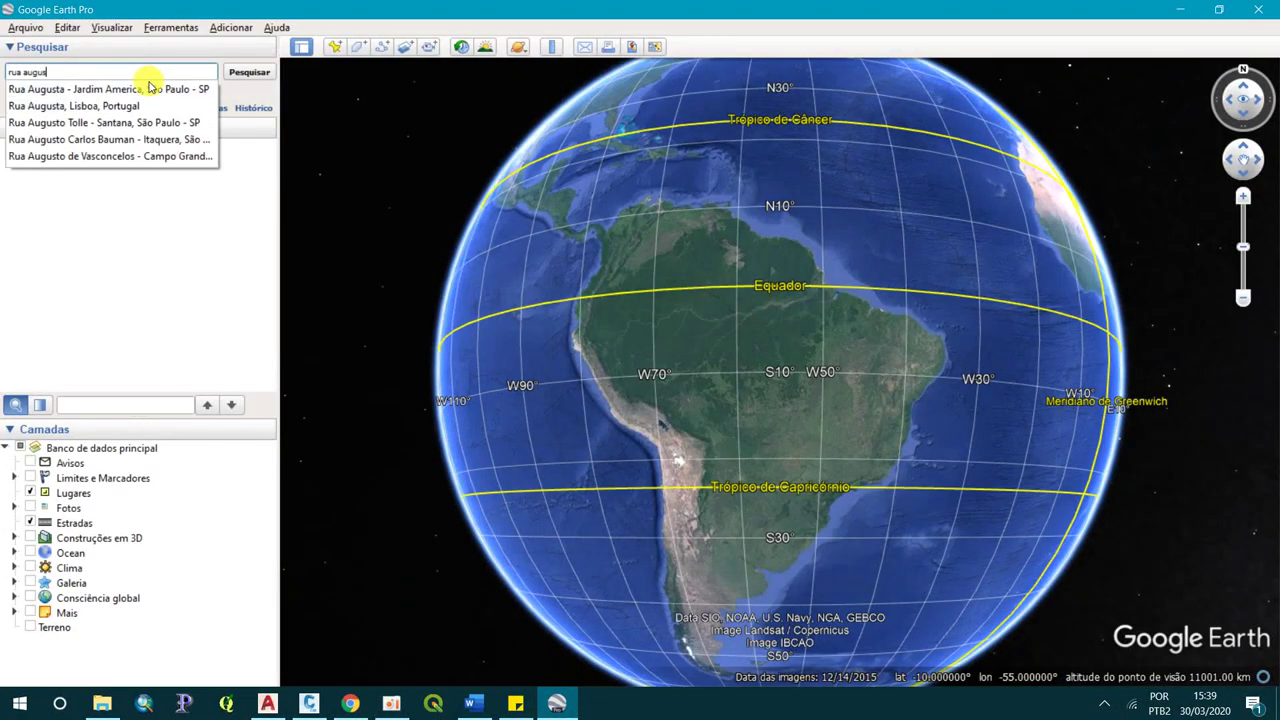
pyautogui.click(148, 88)
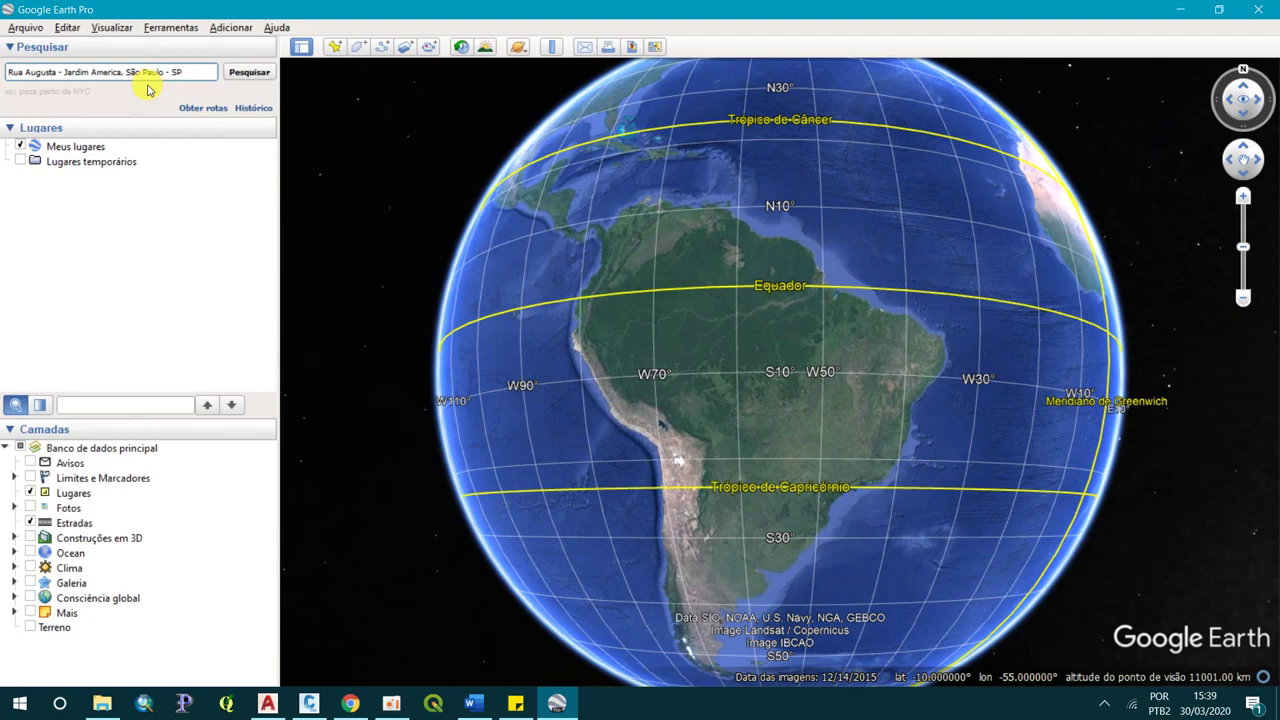
pyautogui.press('Return')
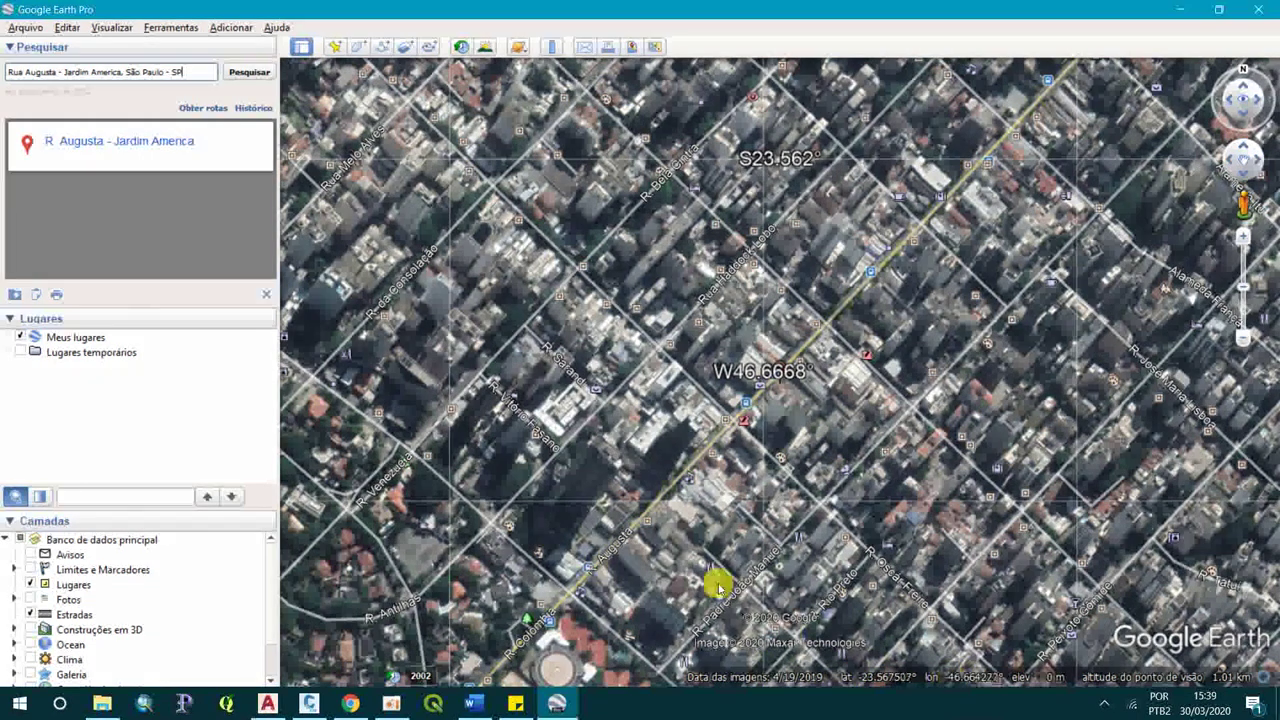
pyautogui.click(178, 29)
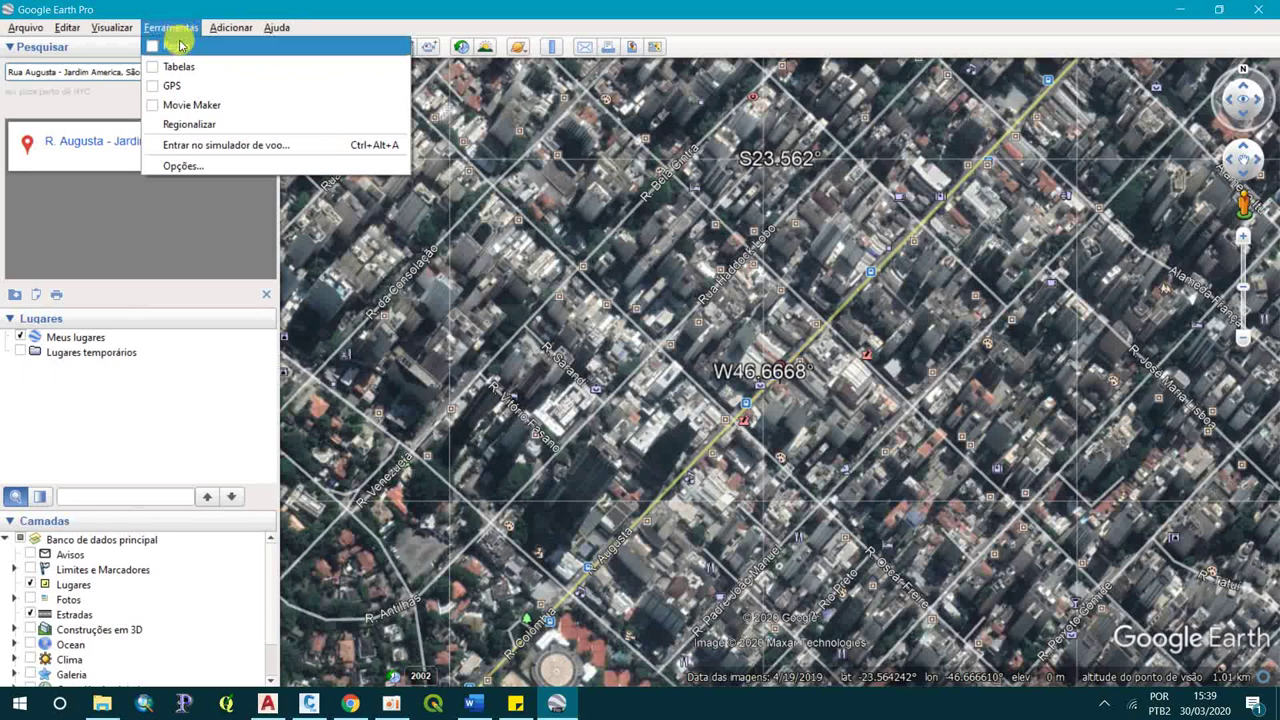
# - Show coordinates as Universal Transverse Mercator and zoom out to a continental view
pyautogui.click(175, 163)
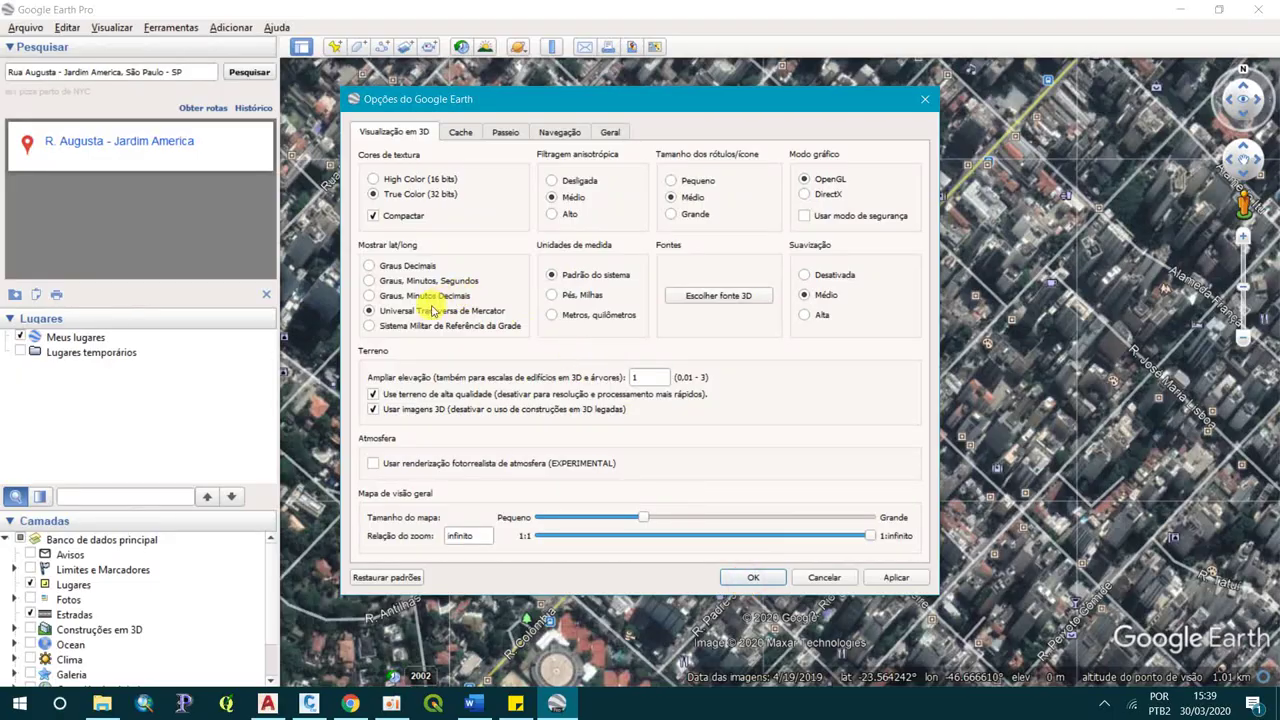
pyautogui.click(755, 578)
pyautogui.scroll(-5, 737, 386)
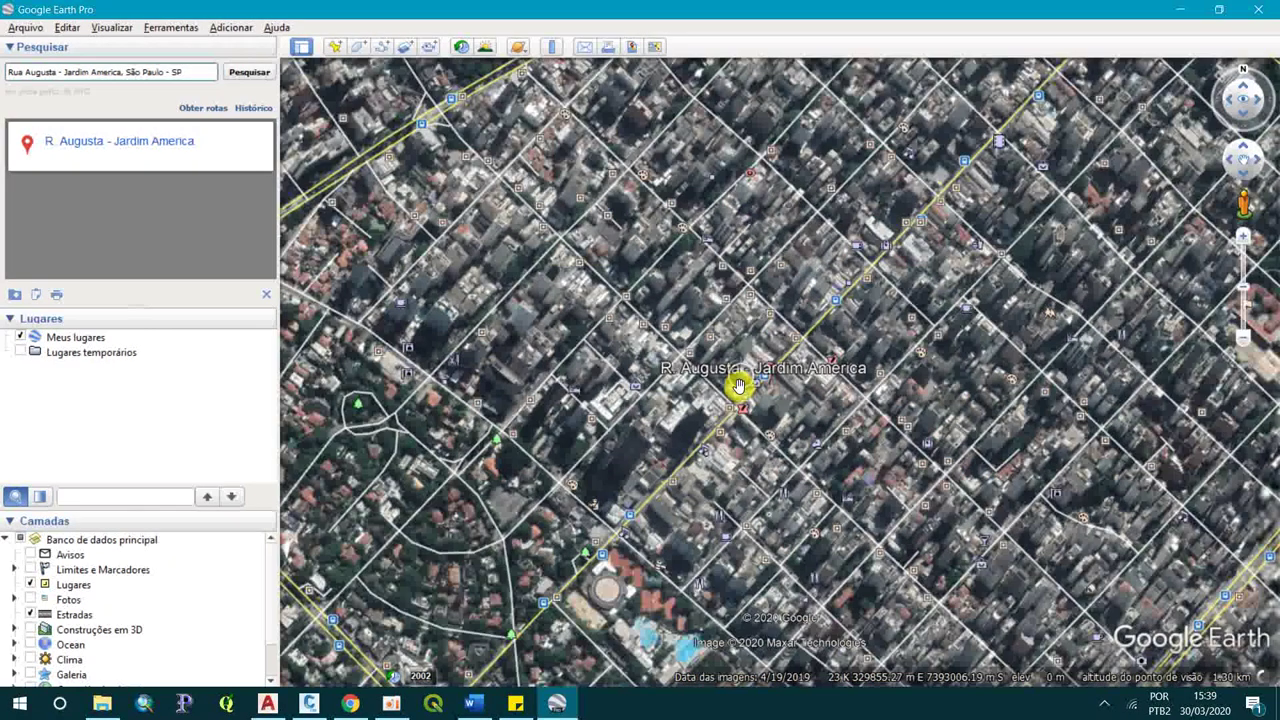
pyautogui.scroll(-3, 737, 386)
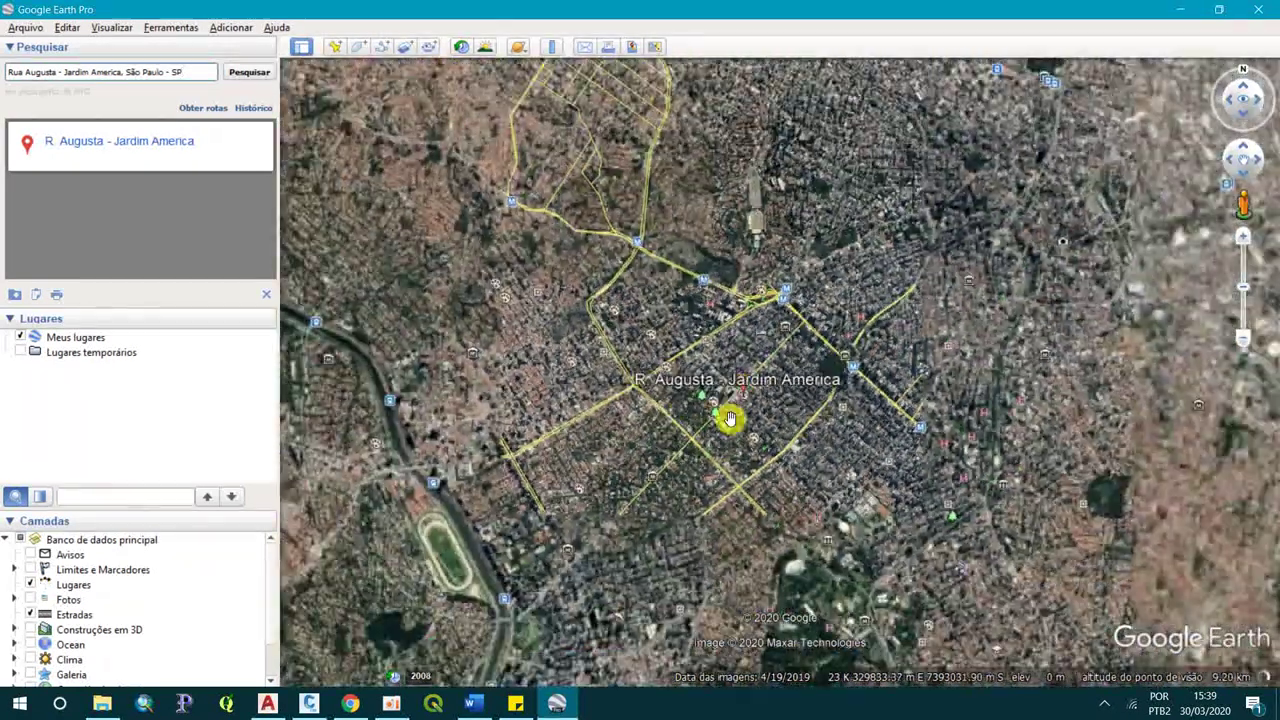
pyautogui.scroll(-5, 726, 534)
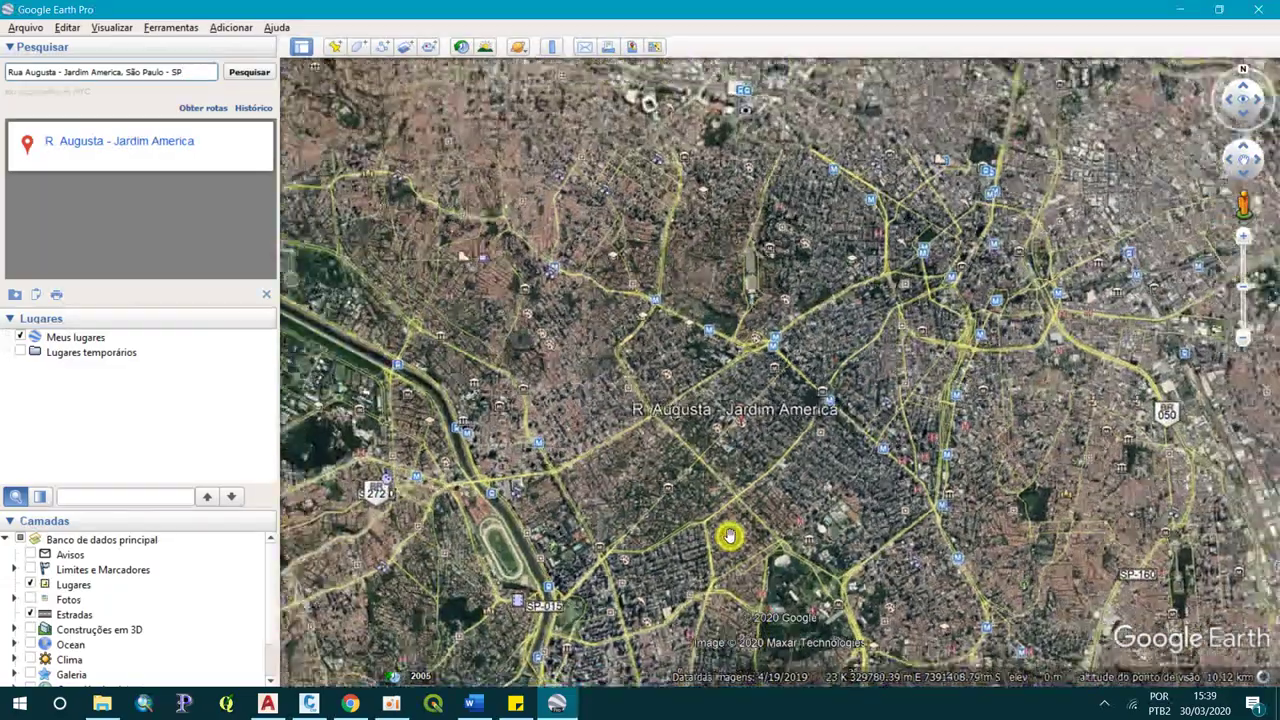
pyautogui.scroll(-5, 721, 476)
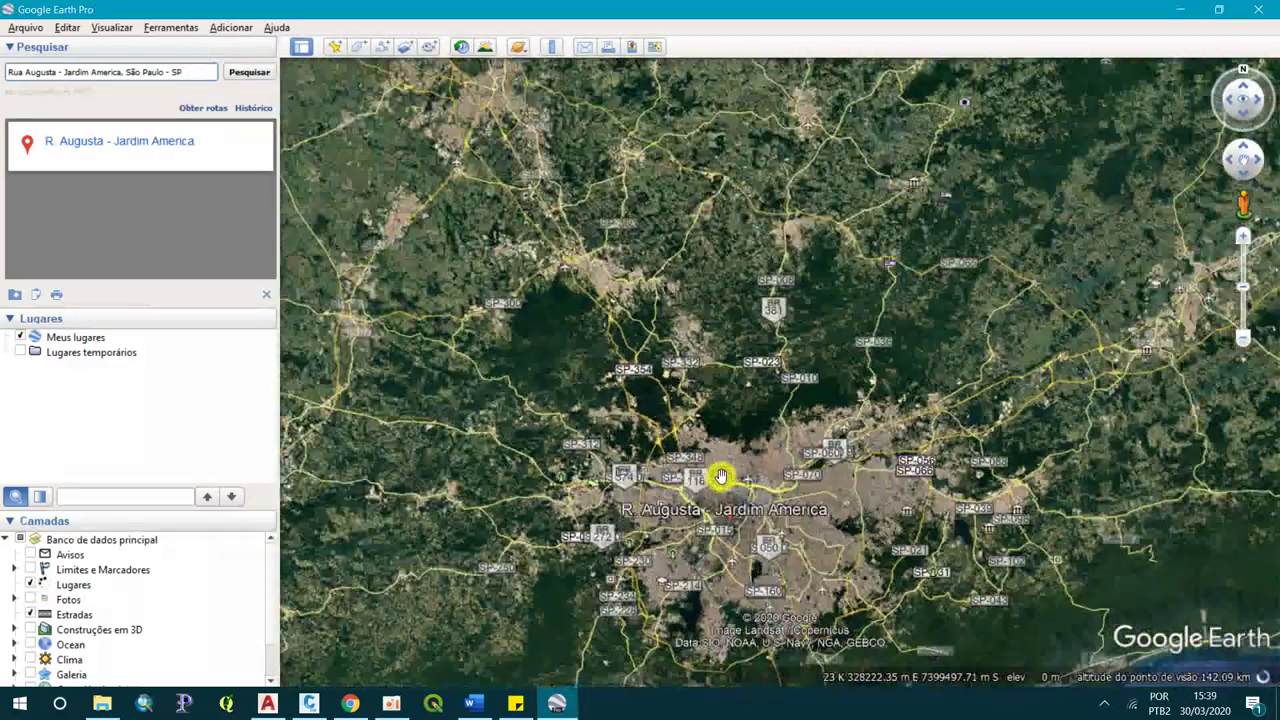
pyautogui.scroll(-5, 721, 476)
pyautogui.scroll(-3, 721, 476)
pyautogui.scroll(-3, 721, 476)
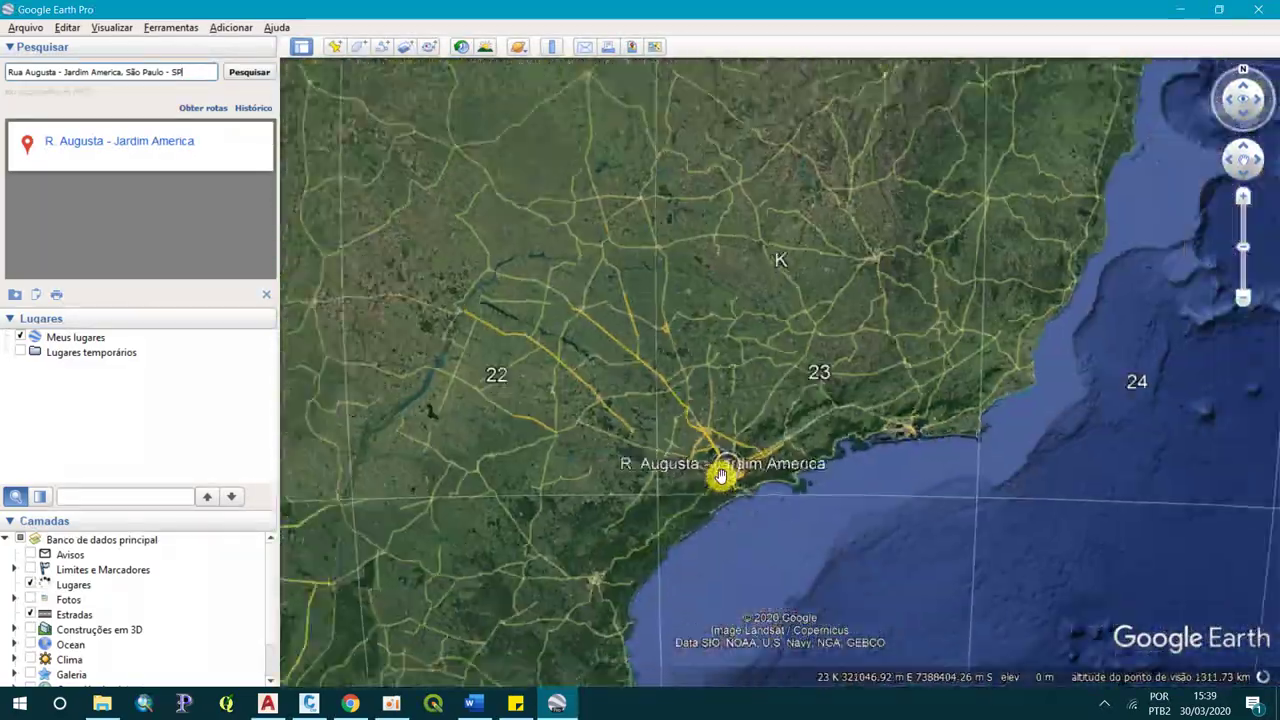
pyautogui.scroll(-2, 721, 476)
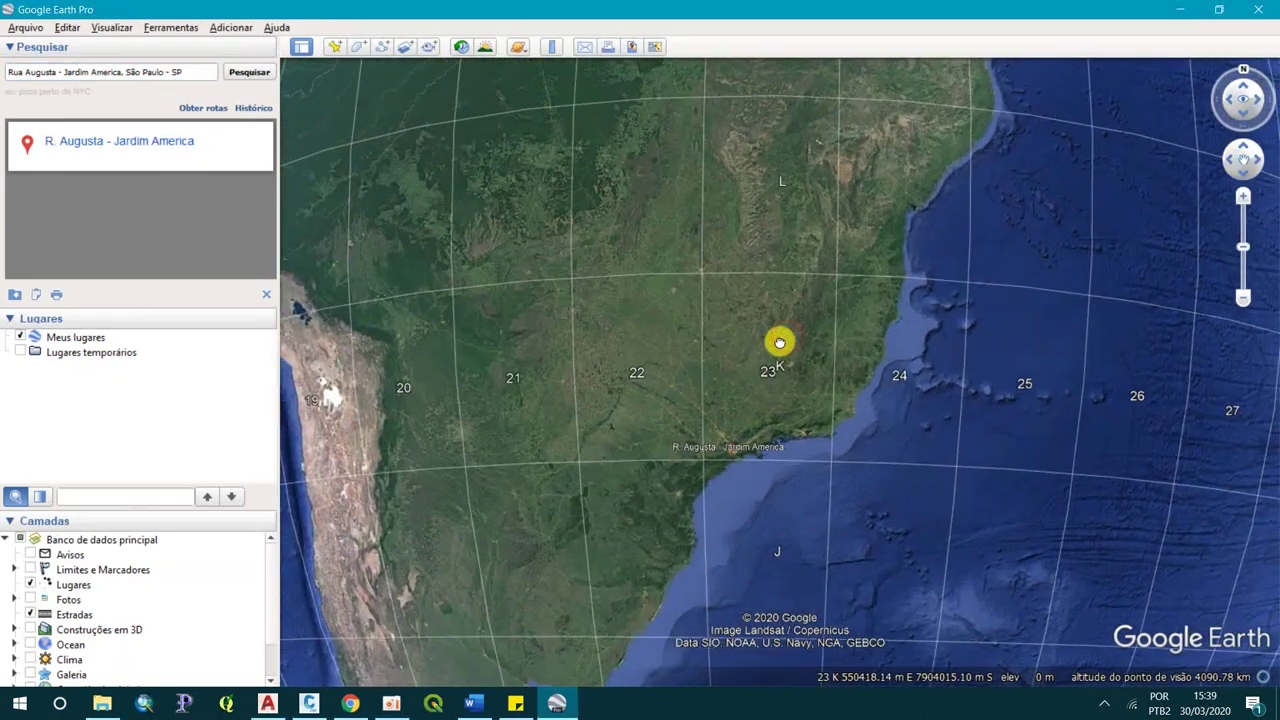
# - Confirm the grid overlay is on, placing São Paulo in UTM zone 23
pyautogui.moveTo(680, 360)
pyautogui.mouseDown()
pyautogui.moveTo(762, 355)
pyautogui.moveTo(640, 360)
pyautogui.mouseUp()
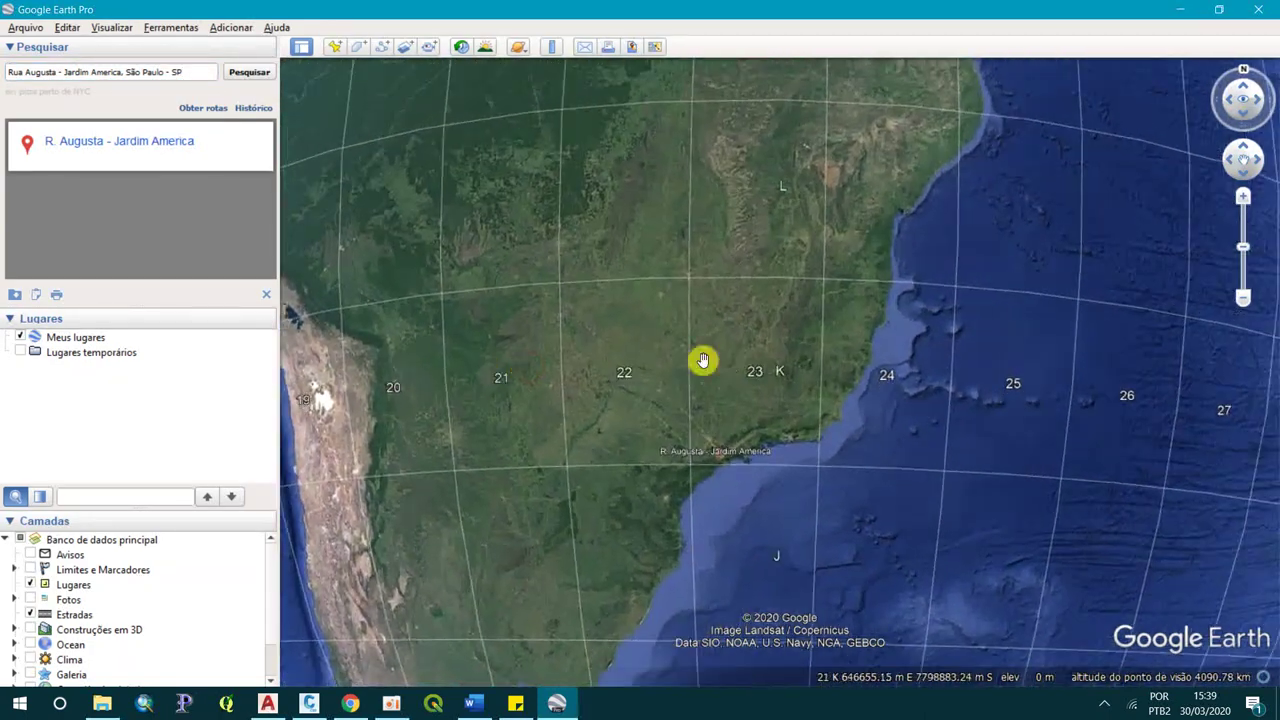
pyautogui.click(111, 27)
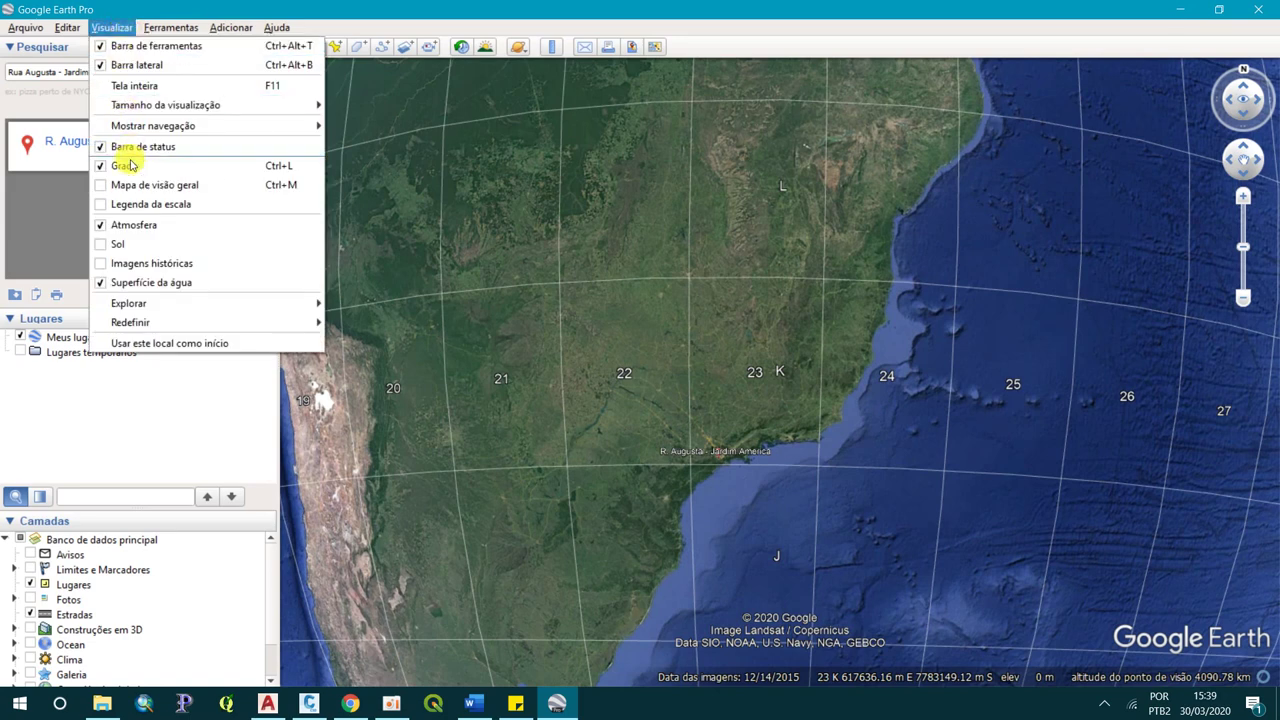
pyautogui.click(578, 394)
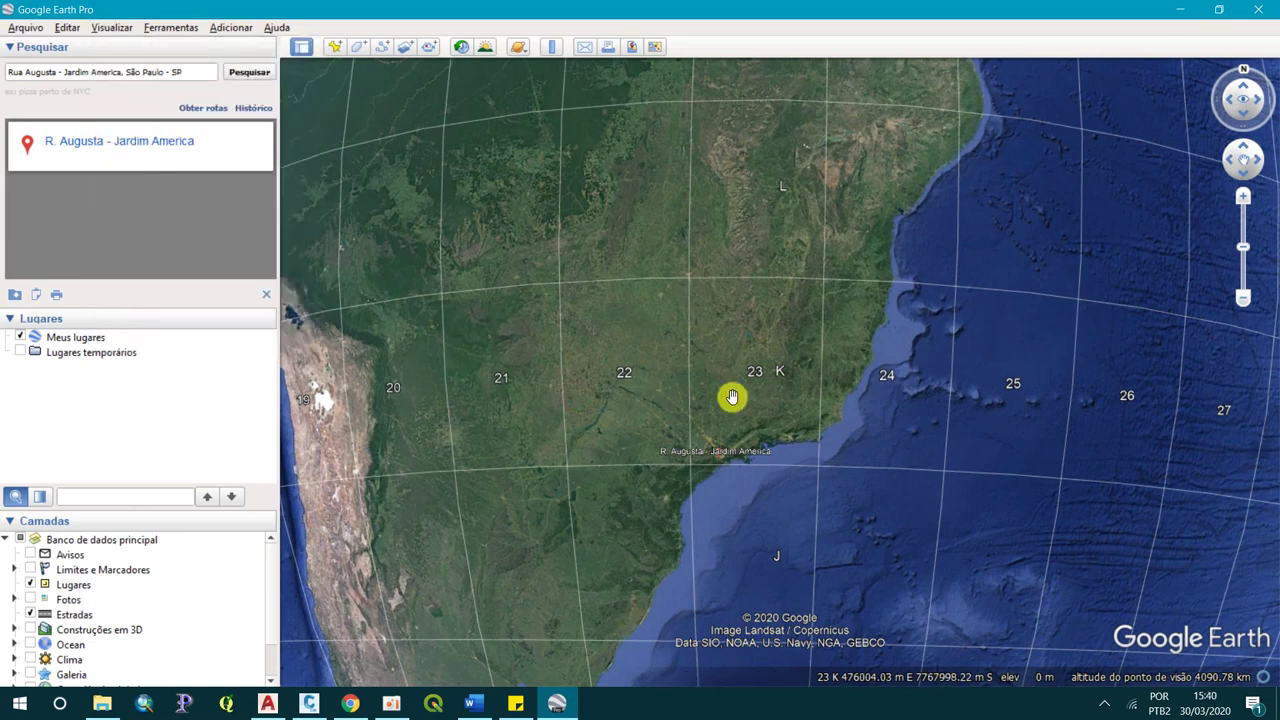
pyautogui.click(308, 703)
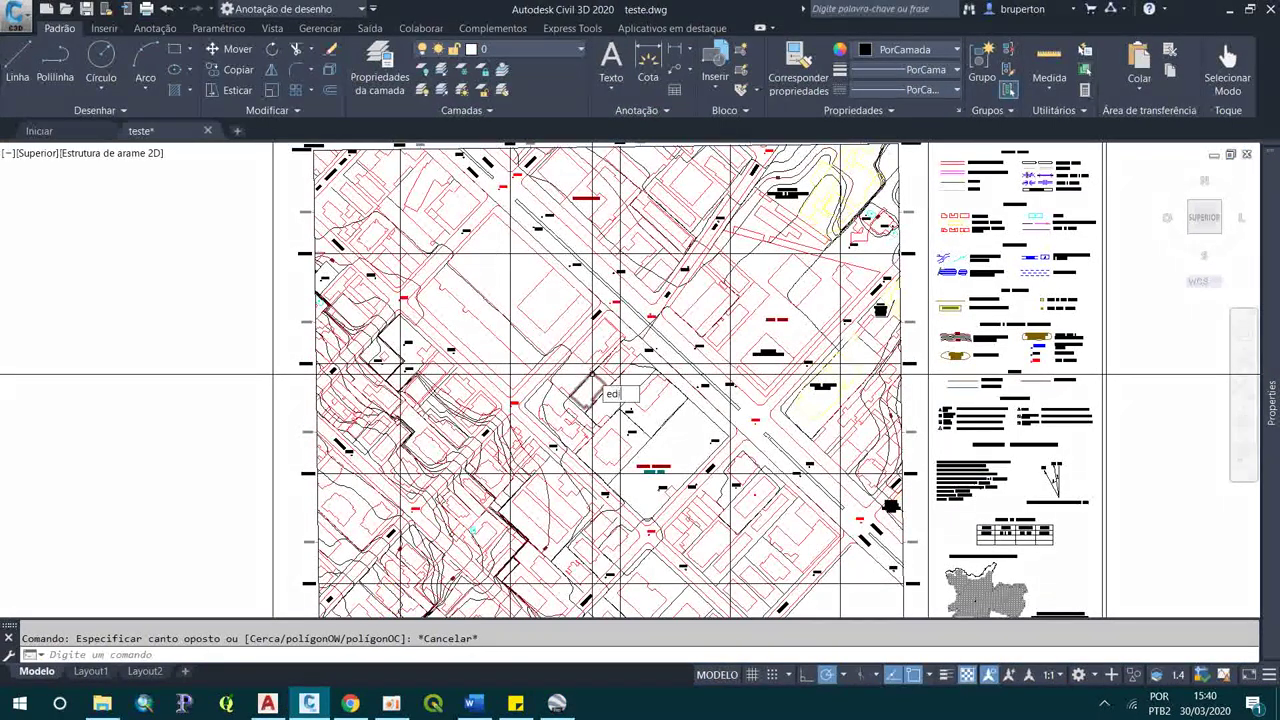
# - In Drawing Settings, choose category Brasil and coordinate system SAD69 / UTM zone 23S
pyautogui.press('Escape')
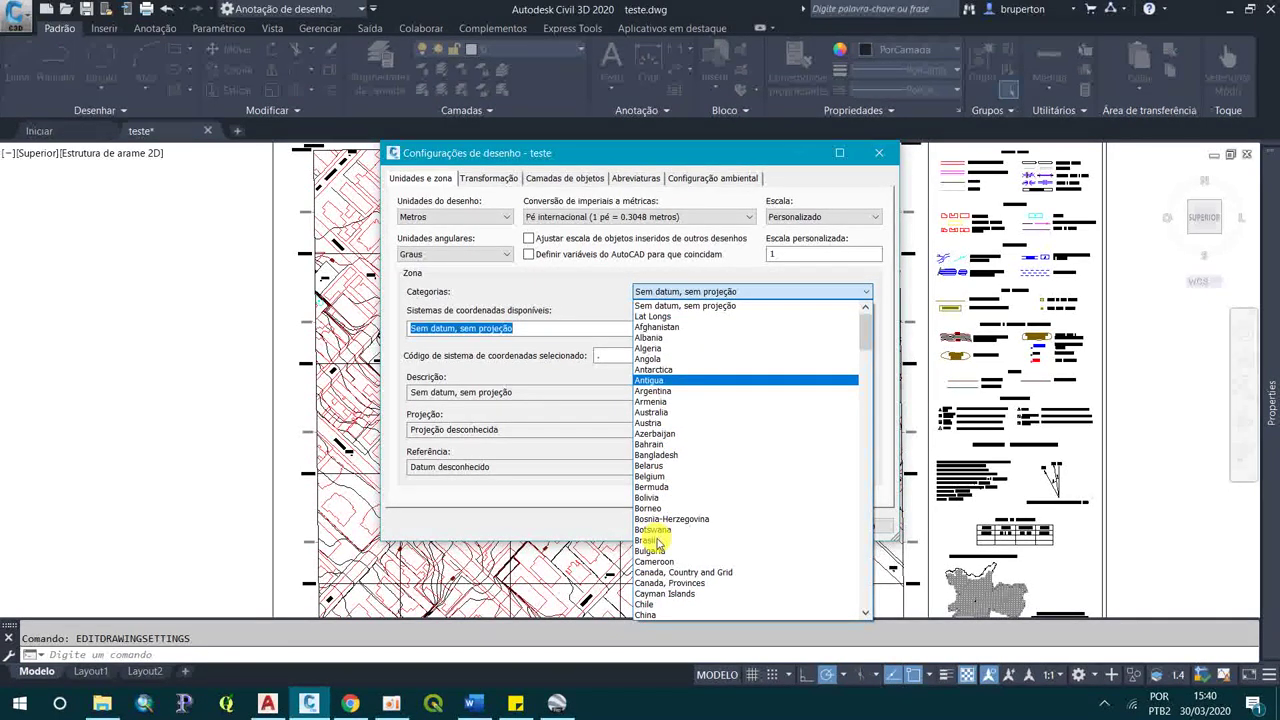
pyautogui.click(657, 541)
pyautogui.click(686, 291)
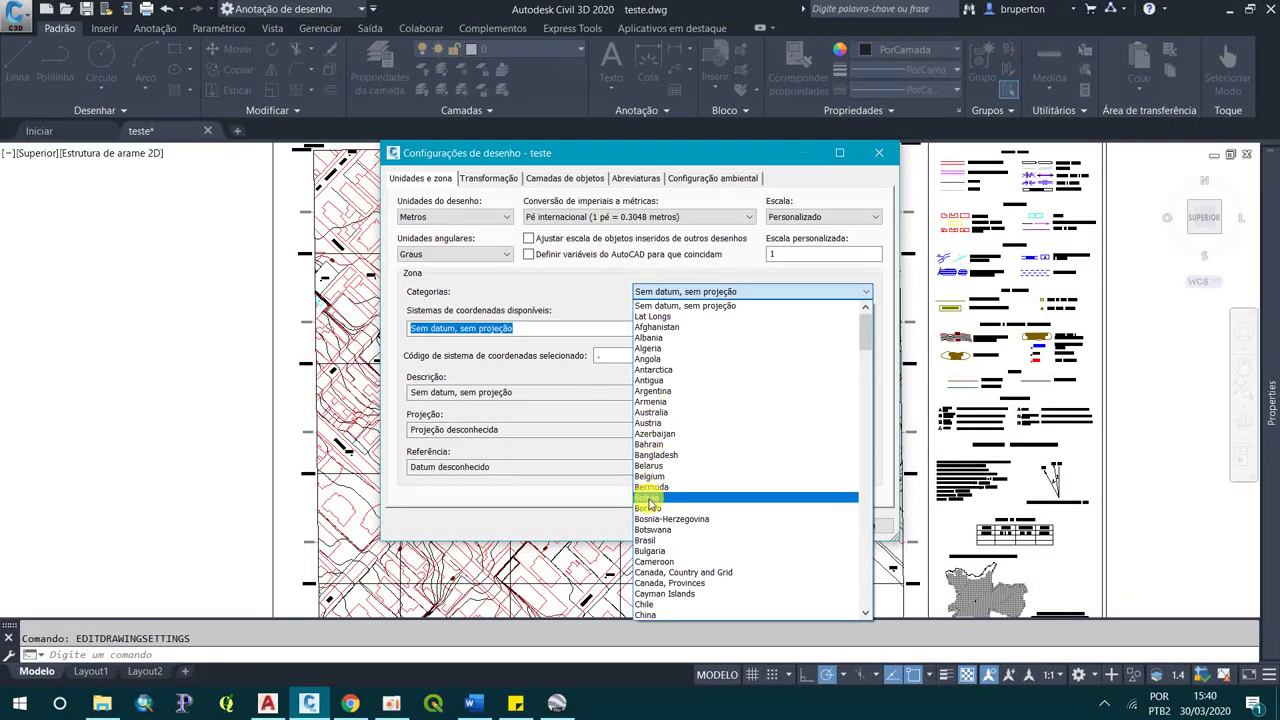
pyautogui.click(645, 540)
pyautogui.click(866, 330)
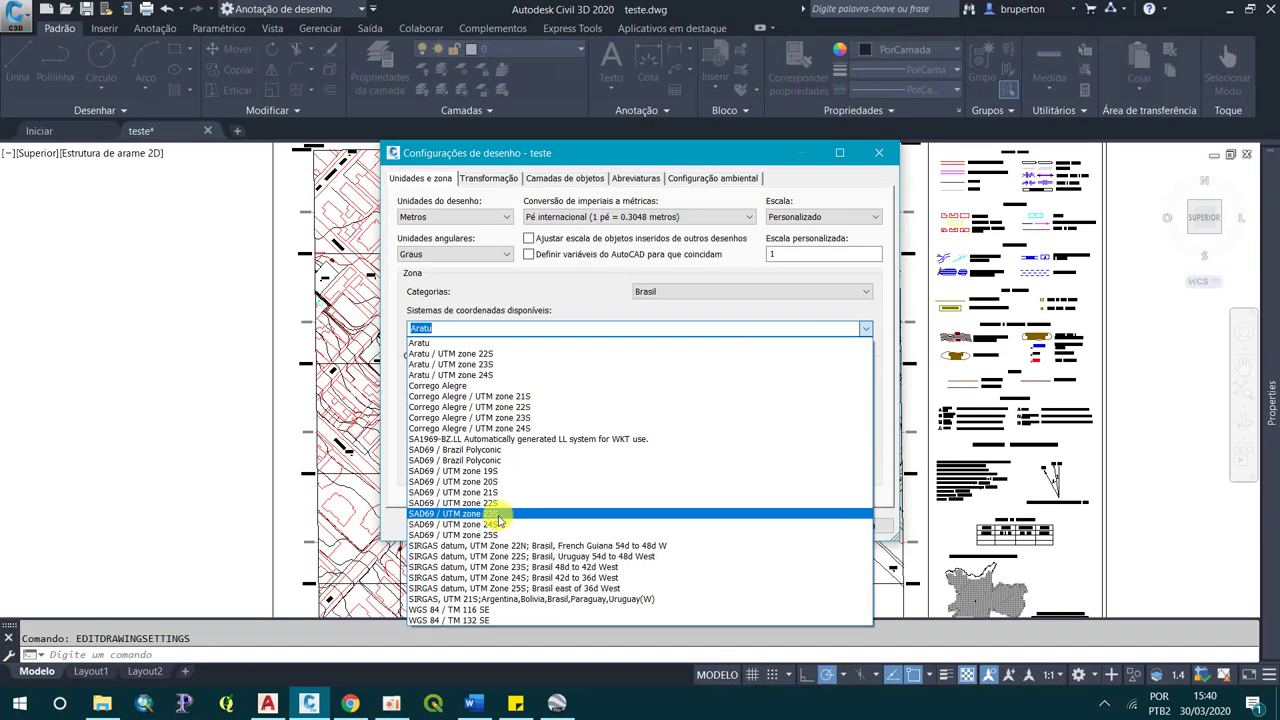
pyautogui.click(498, 514)
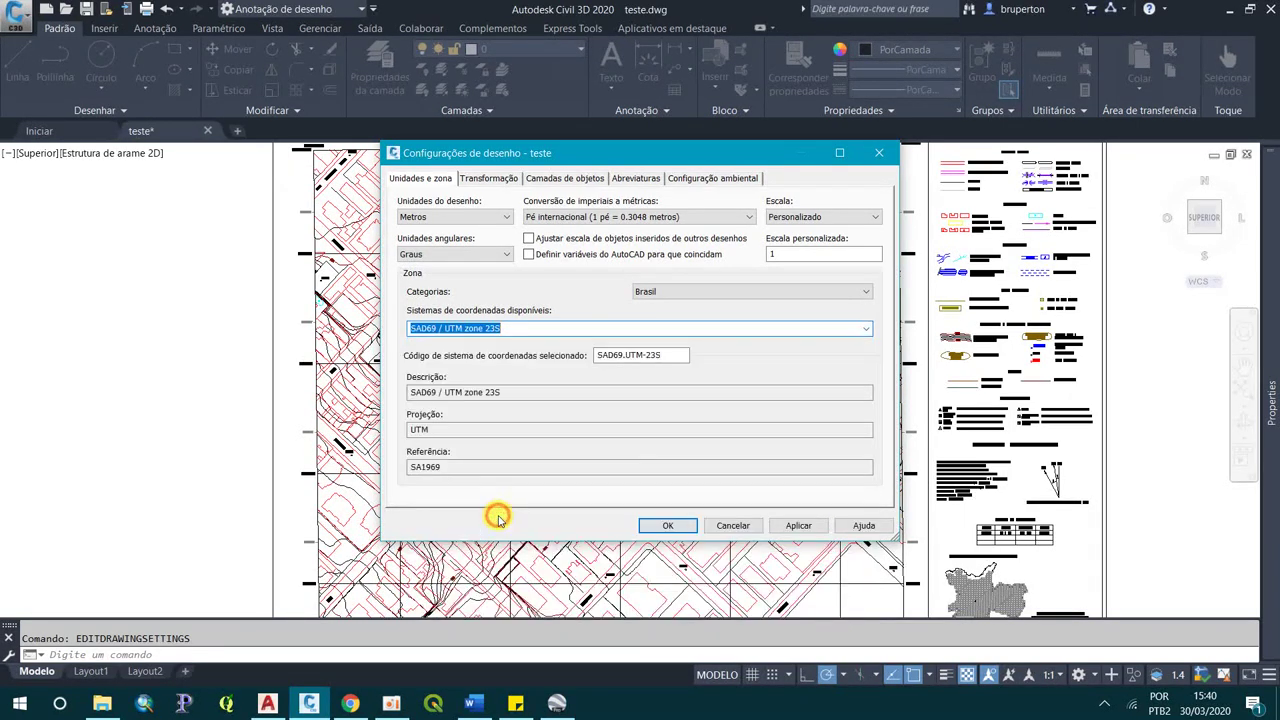
pyautogui.click(668, 527)
pyautogui.write('geoma')
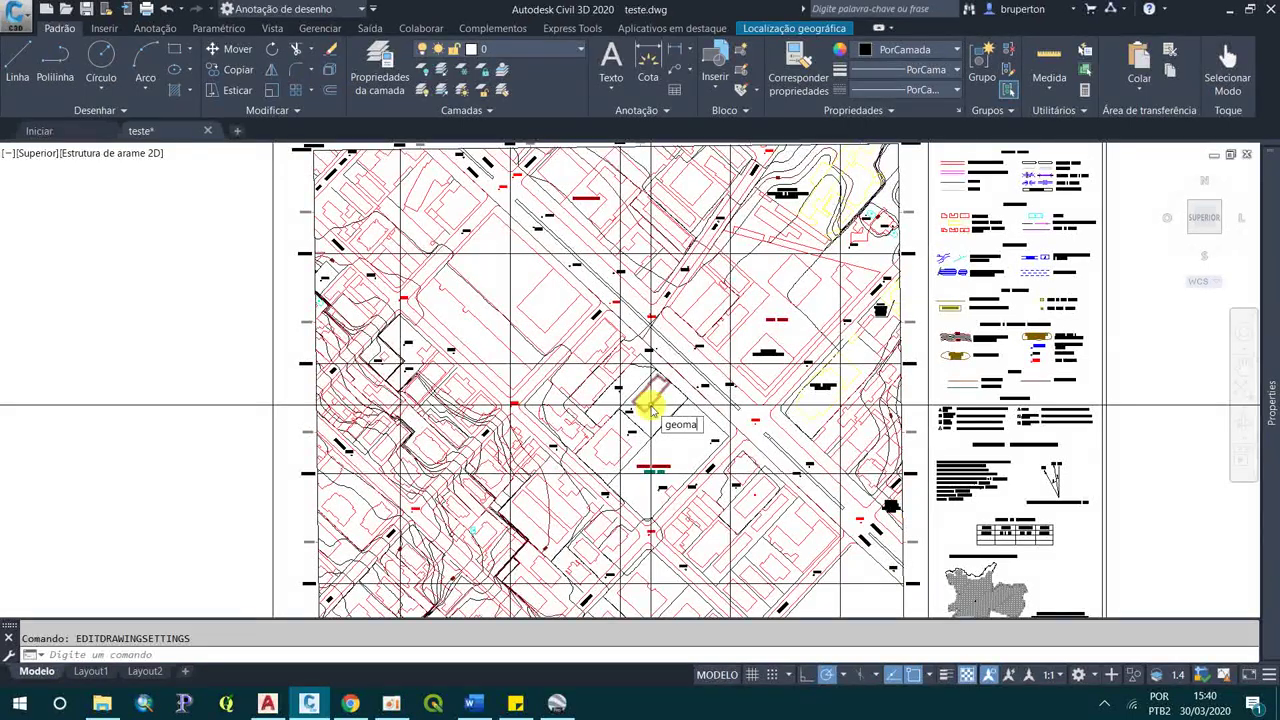
# - Run GEOMAP and show the Estrada (Road) online map behind the drawing
pyautogui.write('p')
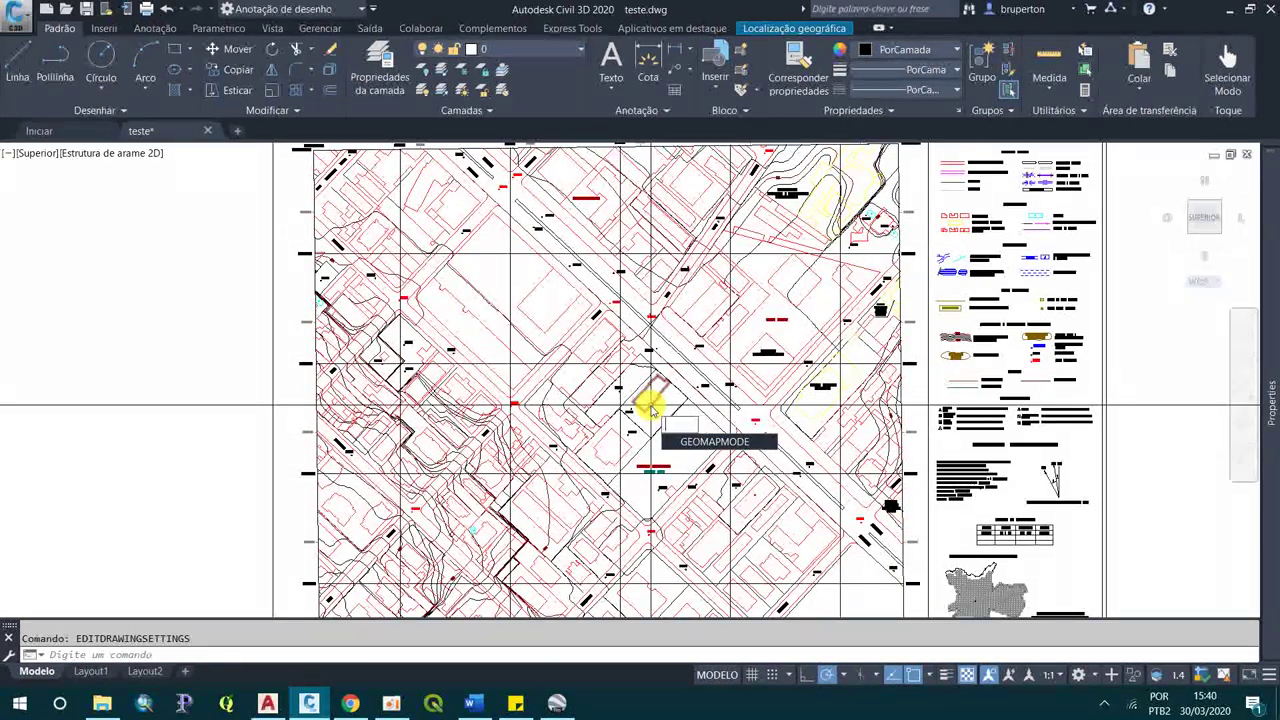
pyautogui.press('Return')
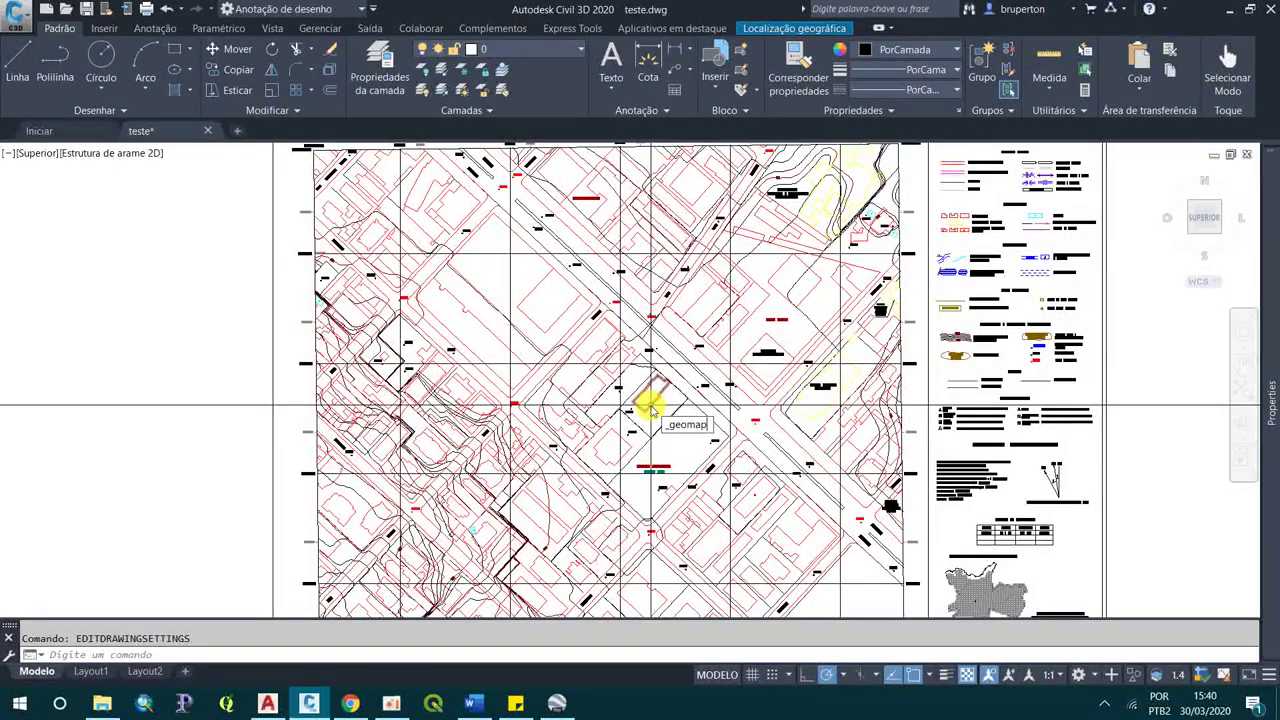
pyautogui.press('Return')
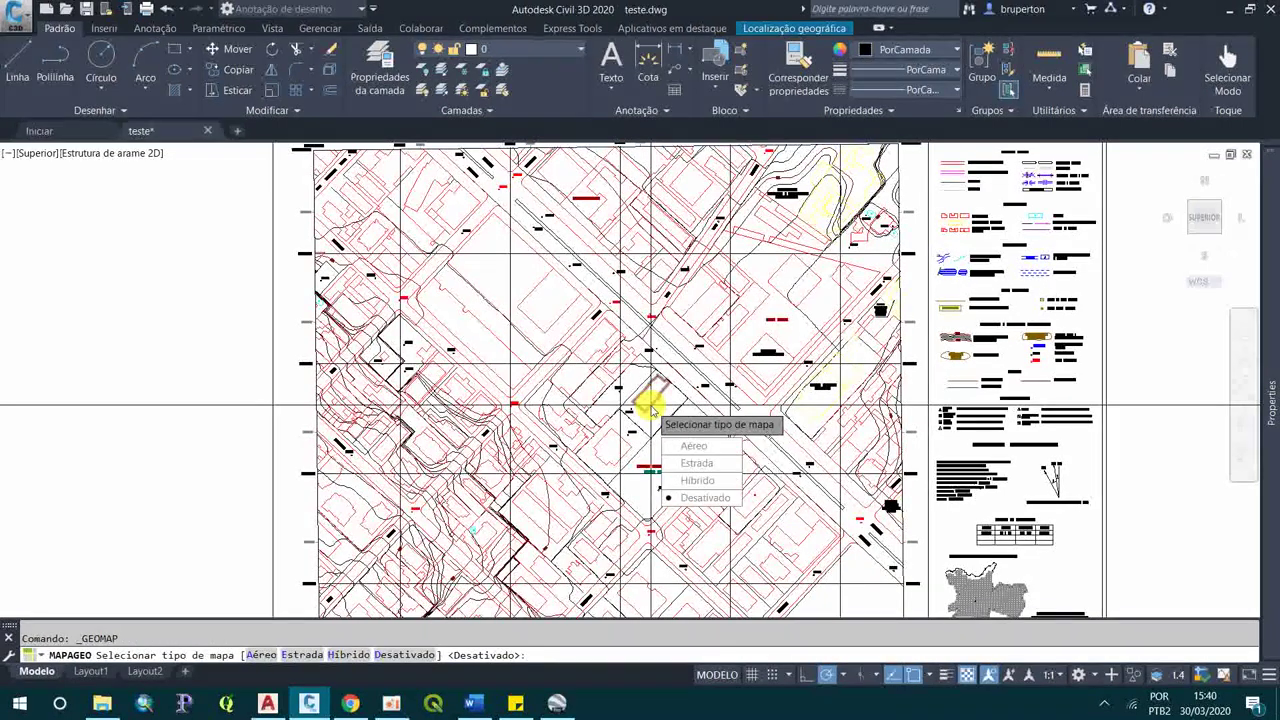
pyautogui.click(707, 466)
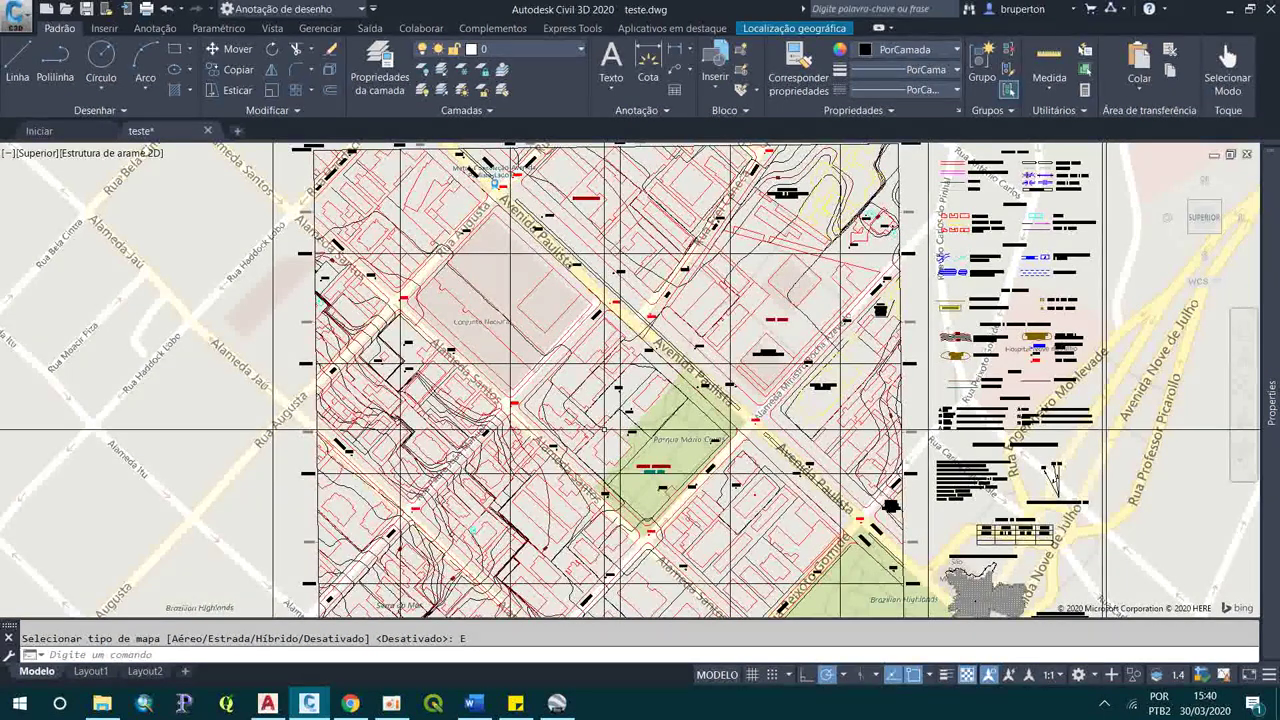
pyautogui.scroll(5, 656, 285)
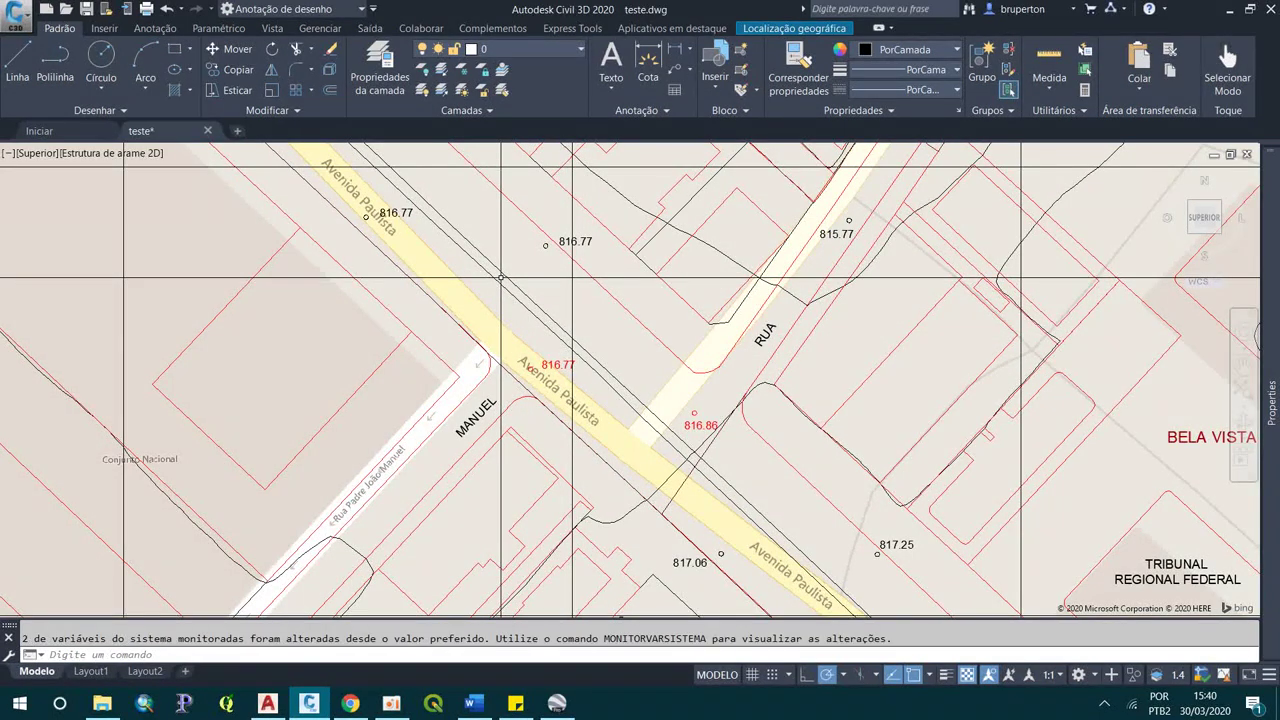
# - Compare the drawn Avenida Paulista streets with the Bing road map, then zoom back out
pyautogui.scroll(-2, 500, 277)
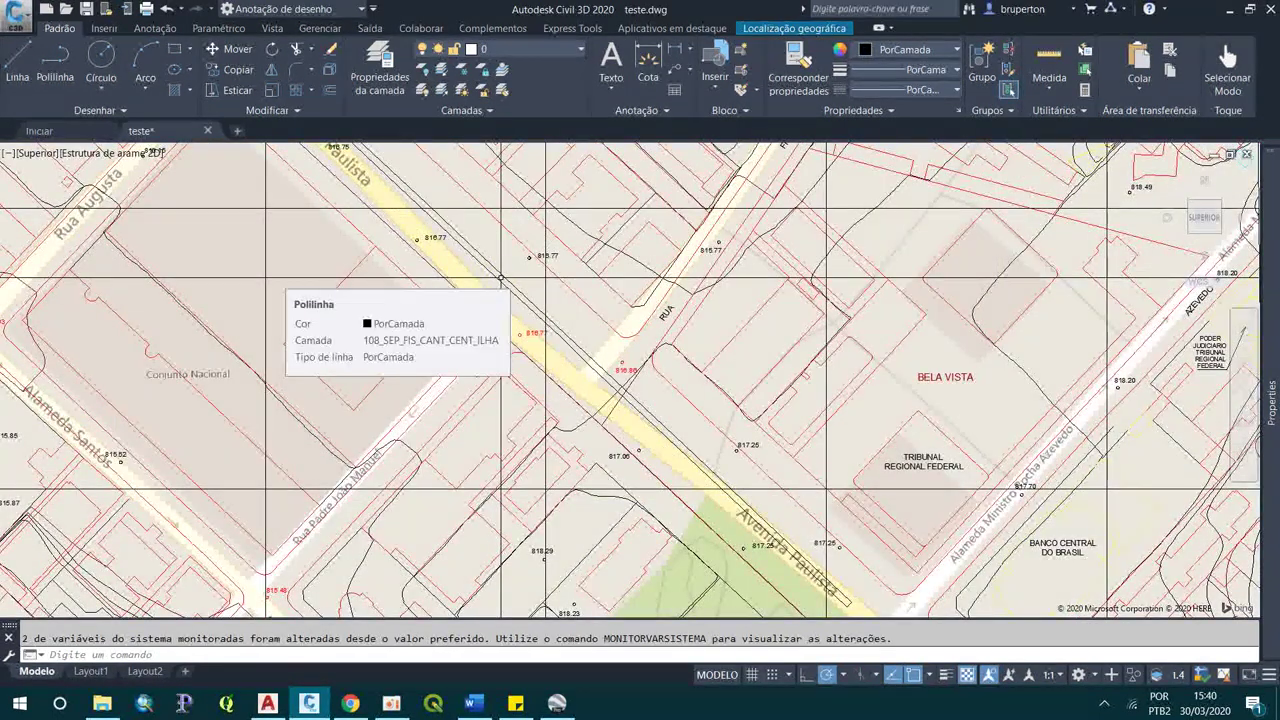
pyautogui.scroll(-2, 500, 277)
pyautogui.scroll(-2, 500, 277)
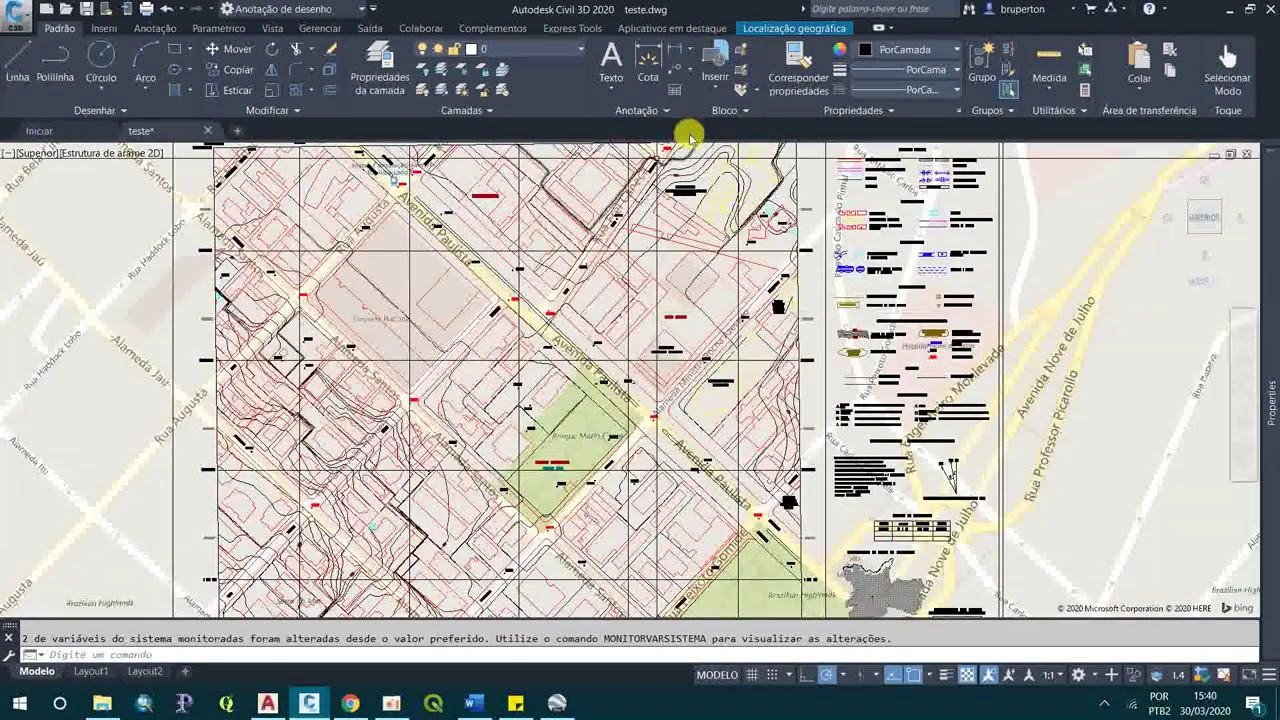
pyautogui.click(786, 28)
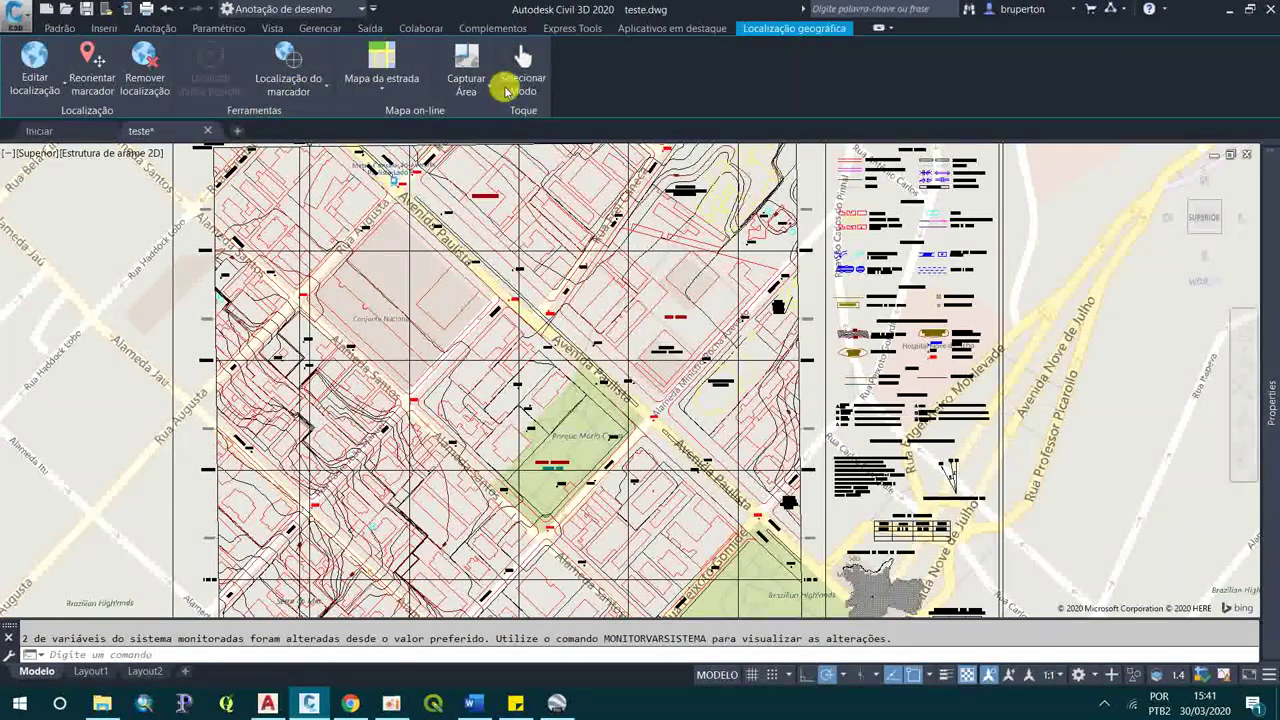
# - Set the online map to Map Off and zoom extents to fit the map sheet
pyautogui.click(461, 91)
pyautogui.click(385, 70)
pyautogui.click(381, 78)
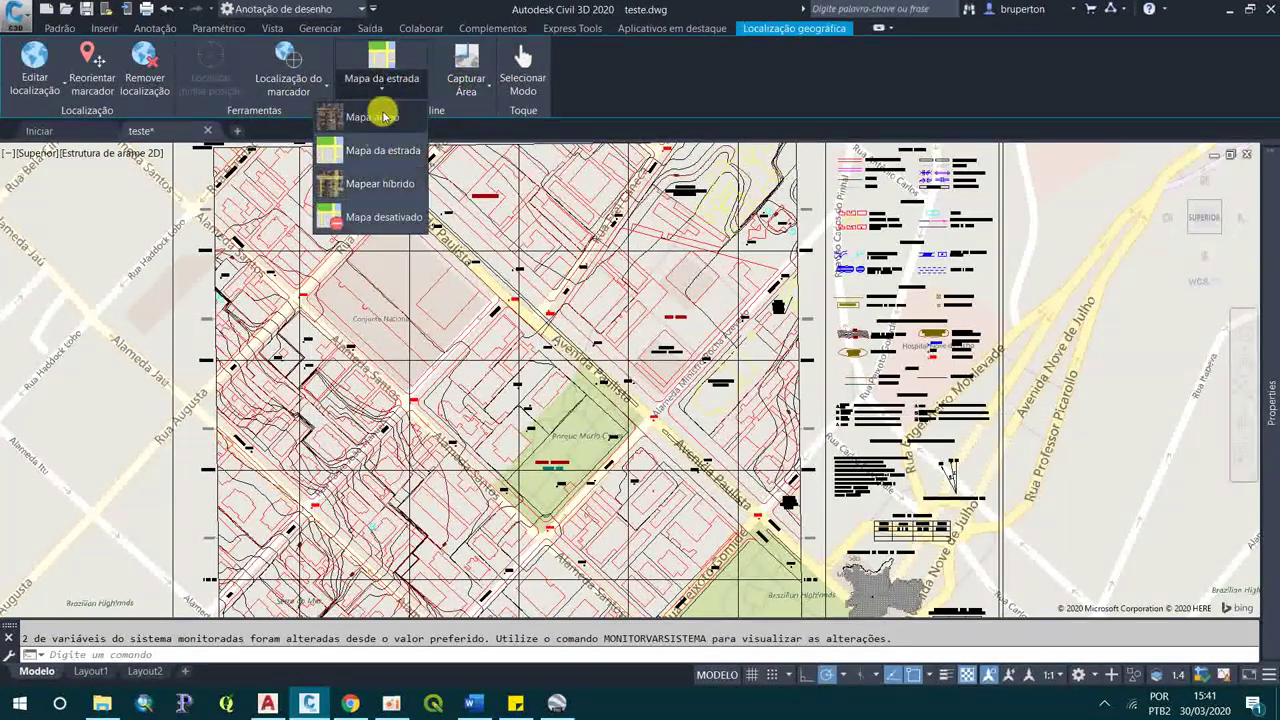
pyautogui.click(143, 100)
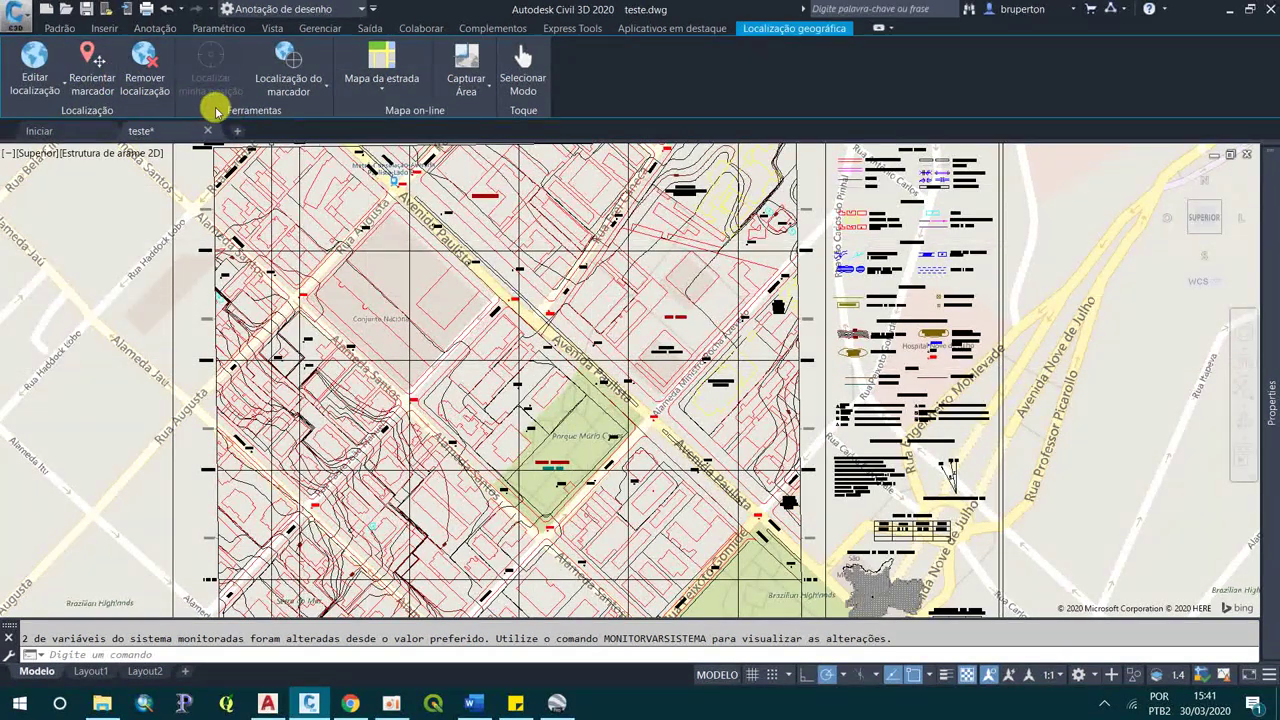
pyautogui.click(378, 92)
pyautogui.click(364, 211)
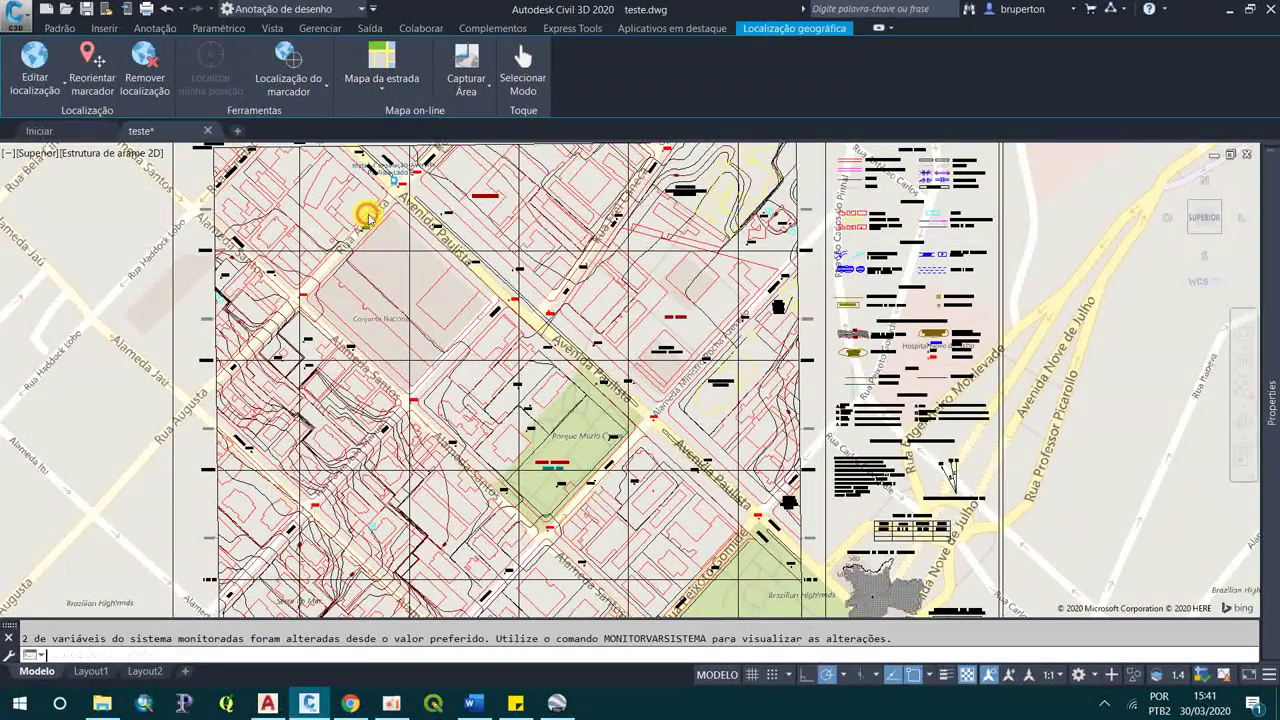
pyautogui.scroll(-2, 577, 383)
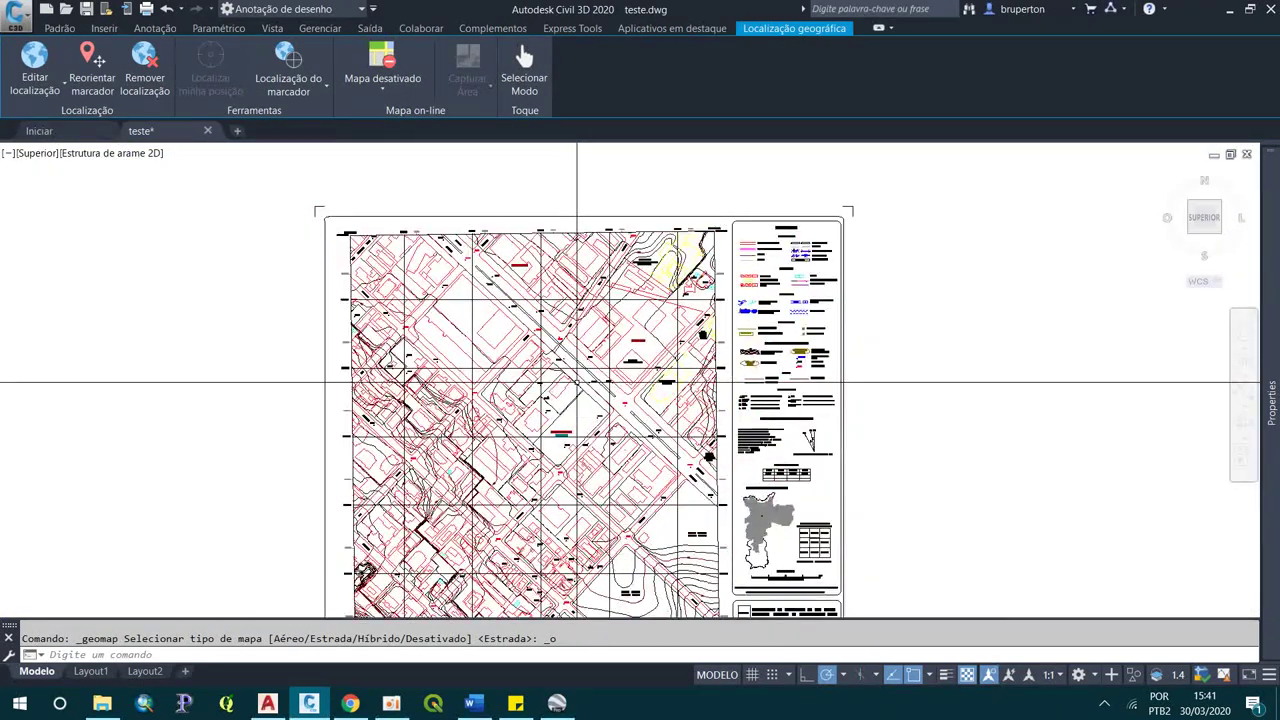
pyautogui.middleClick(580, 343)
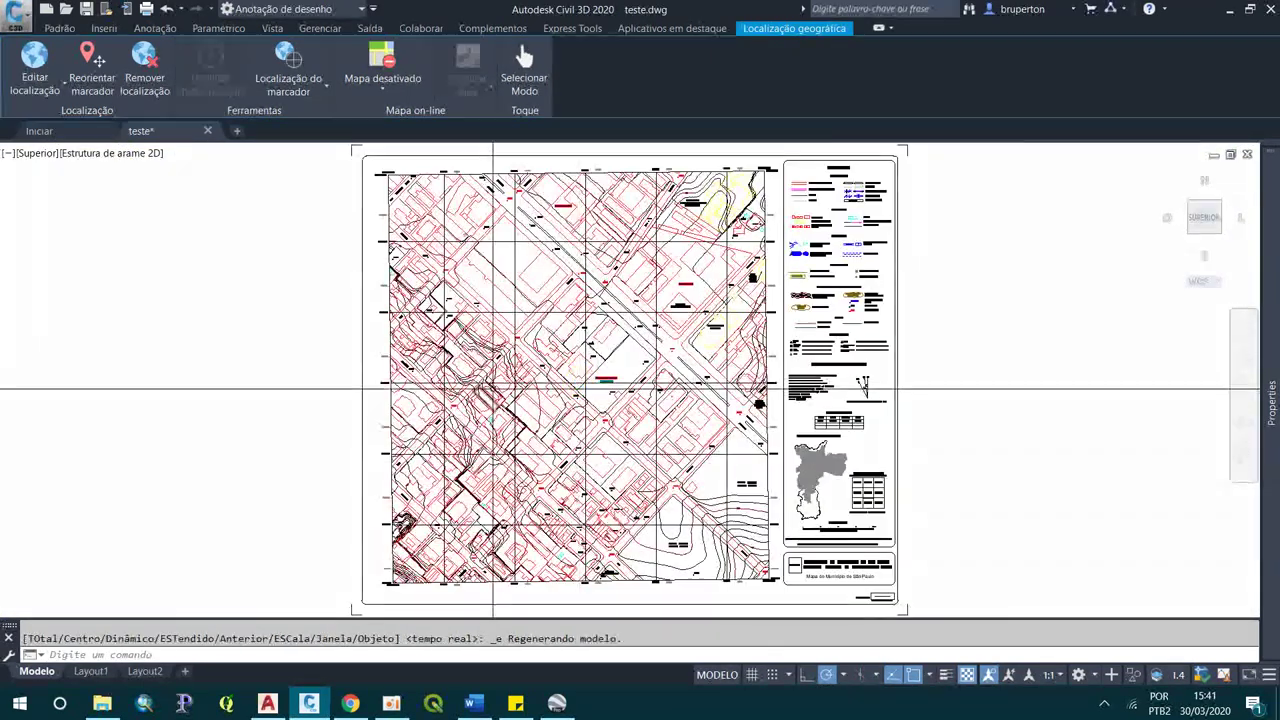